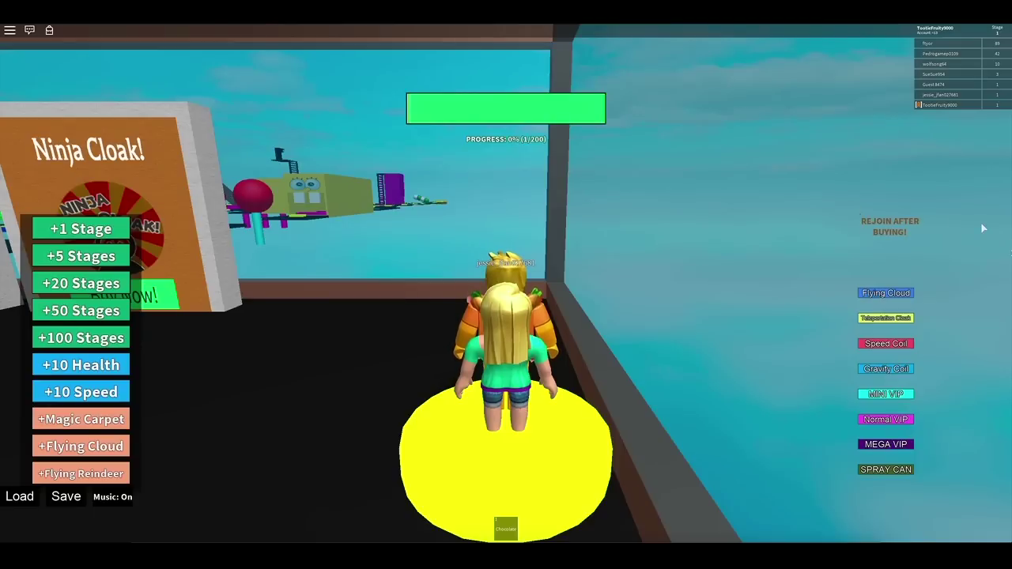
Walk the avatar from the spawn pad across the lobby to the course doorway
key(w)
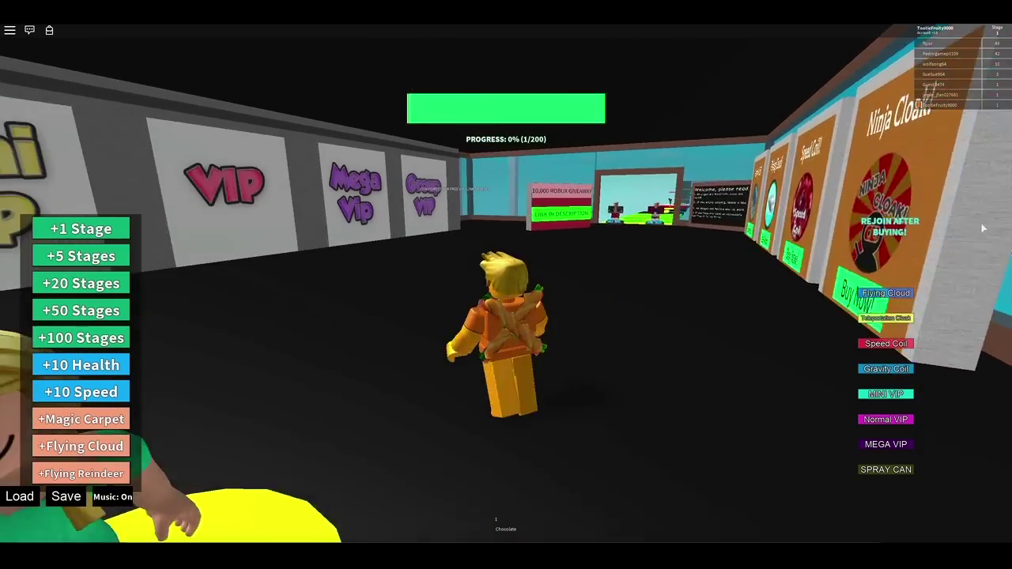
key(w)
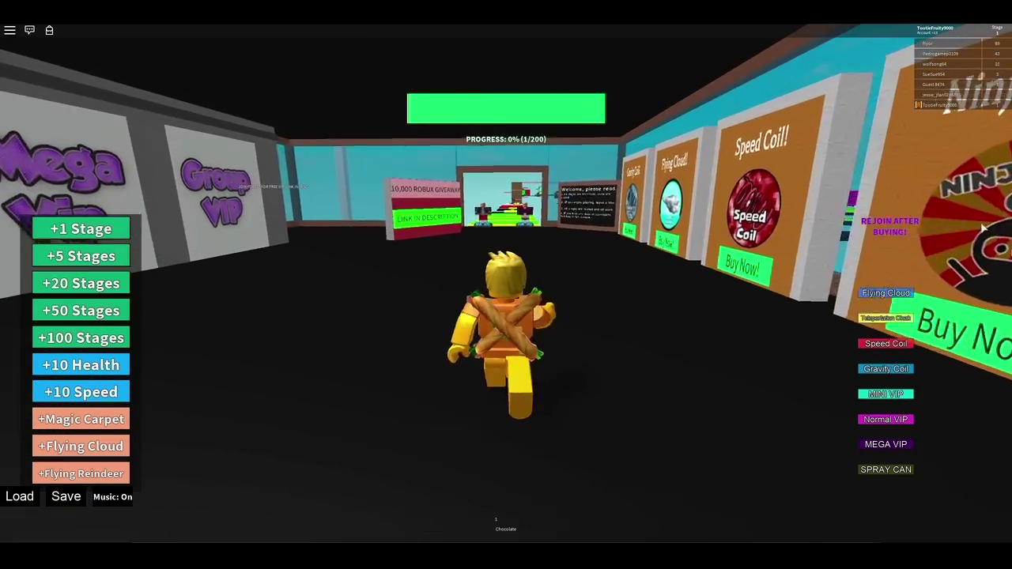
key(w)
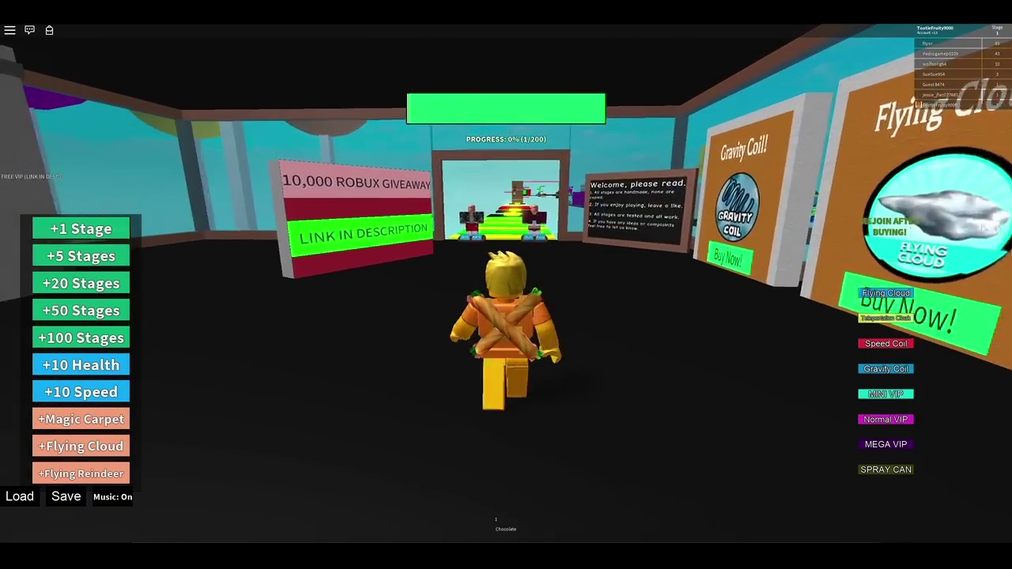
key(w)
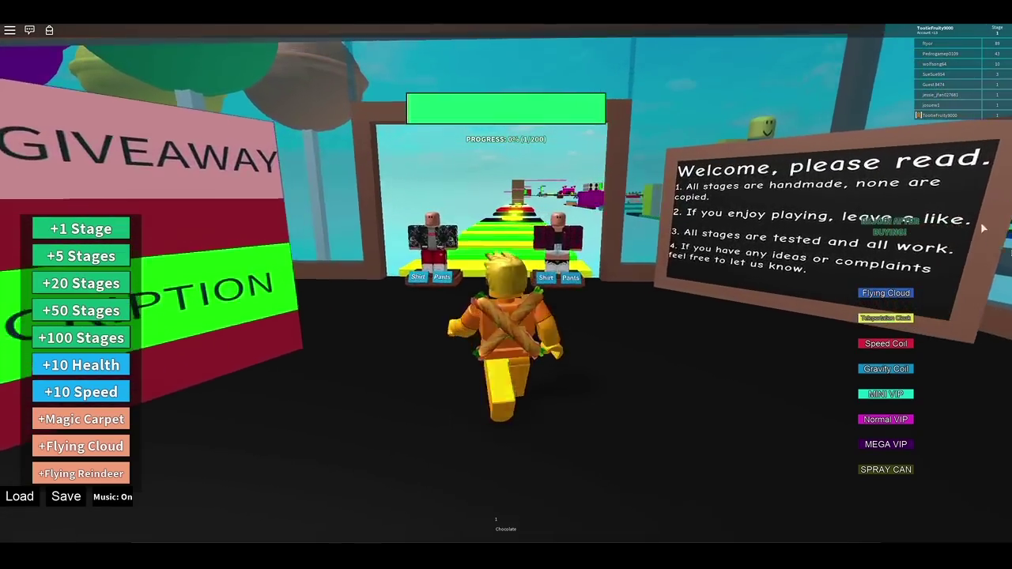
Run and jump across the green and yellow platforms onto the black checkpoint pad
key(w)
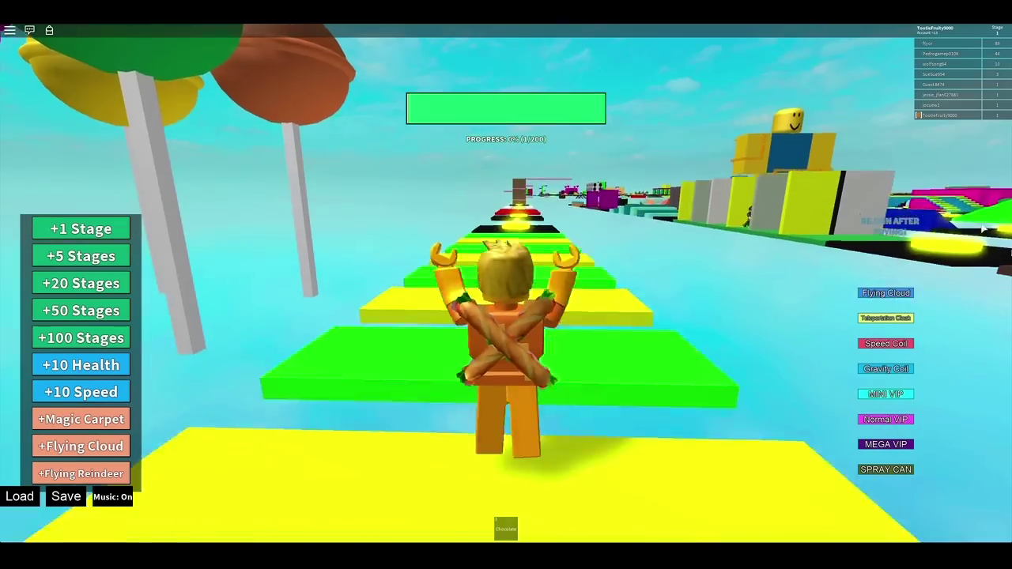
key(w)
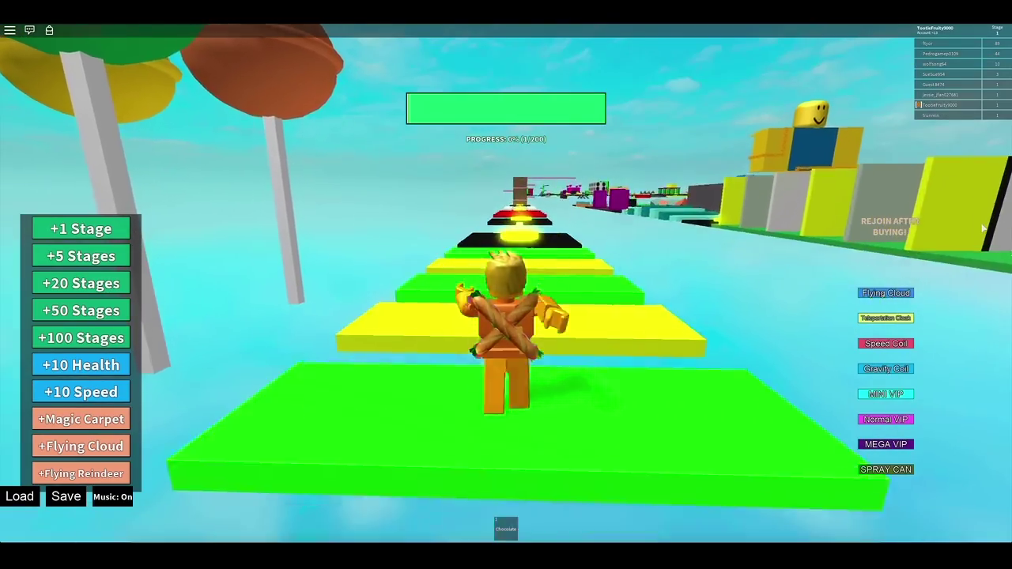
key(w)
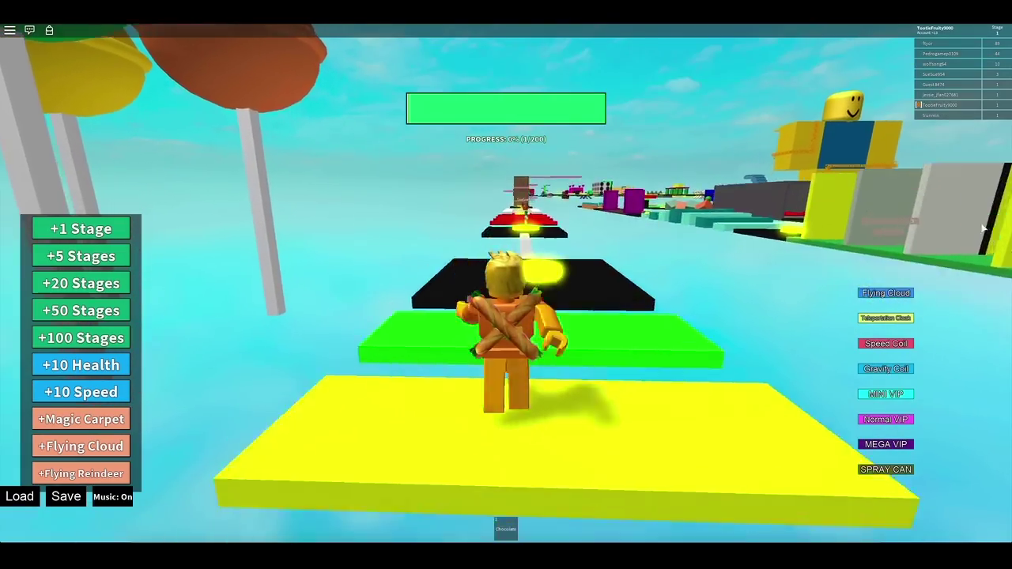
key(w)
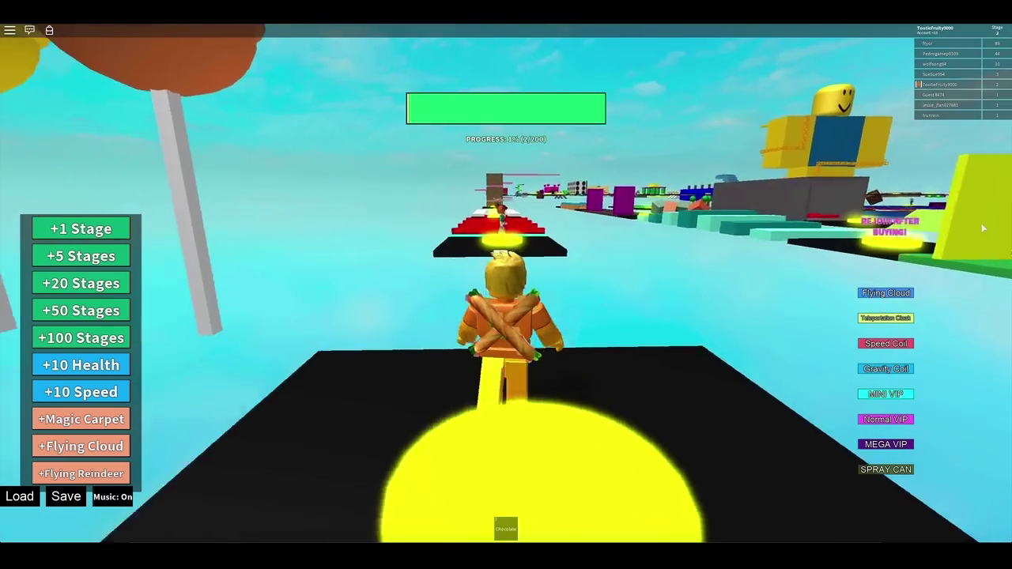
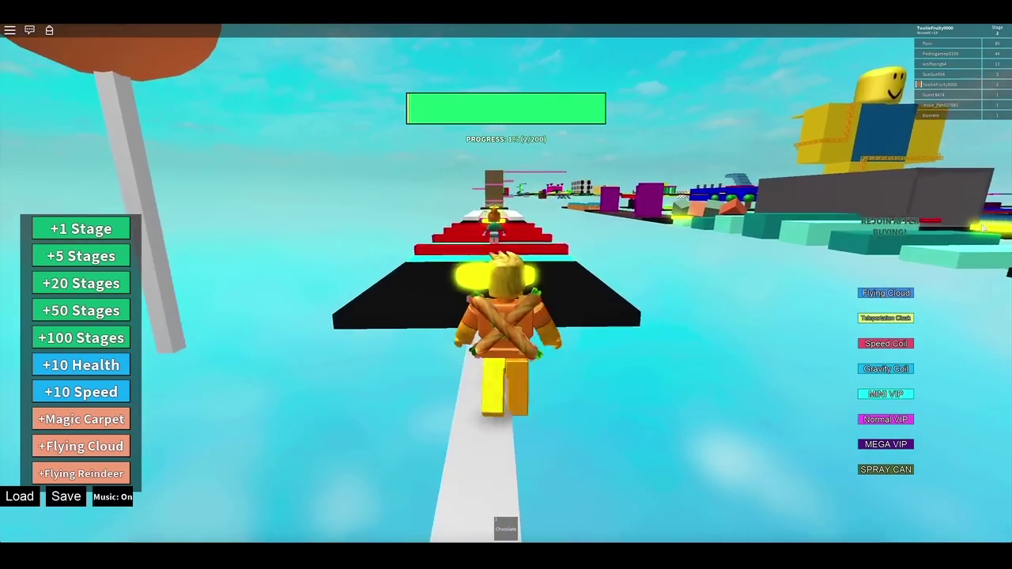
Run the avatar over the black and cyan platforms to stage 3, then orbit the view after falling
key(w)
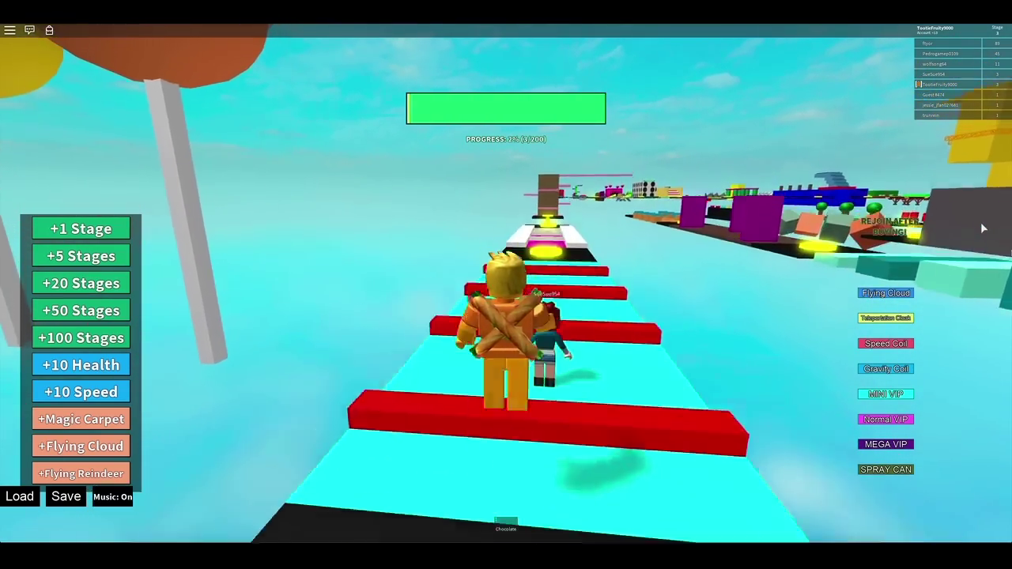
key(w)
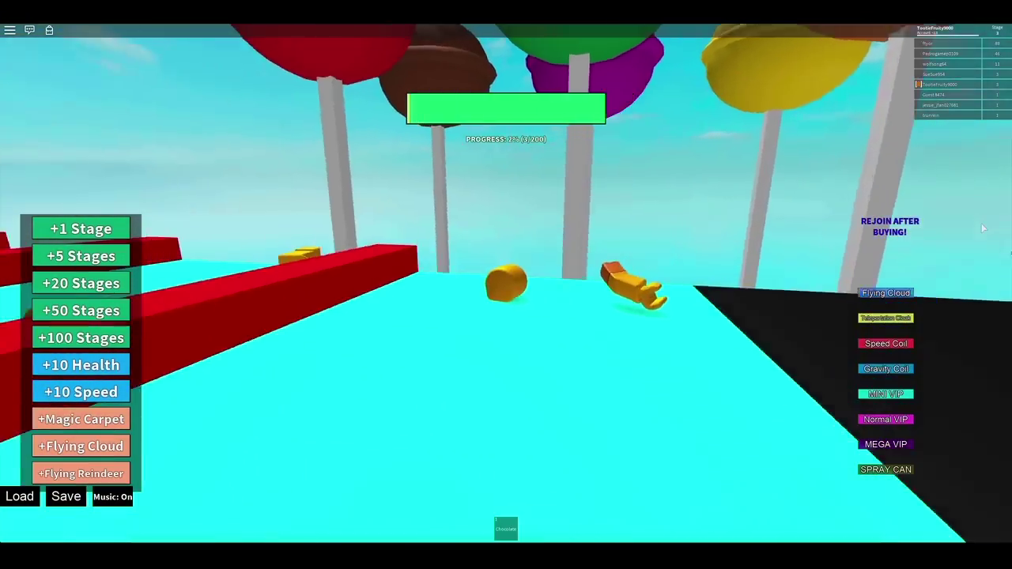
drag(983, 228, 984, 229)
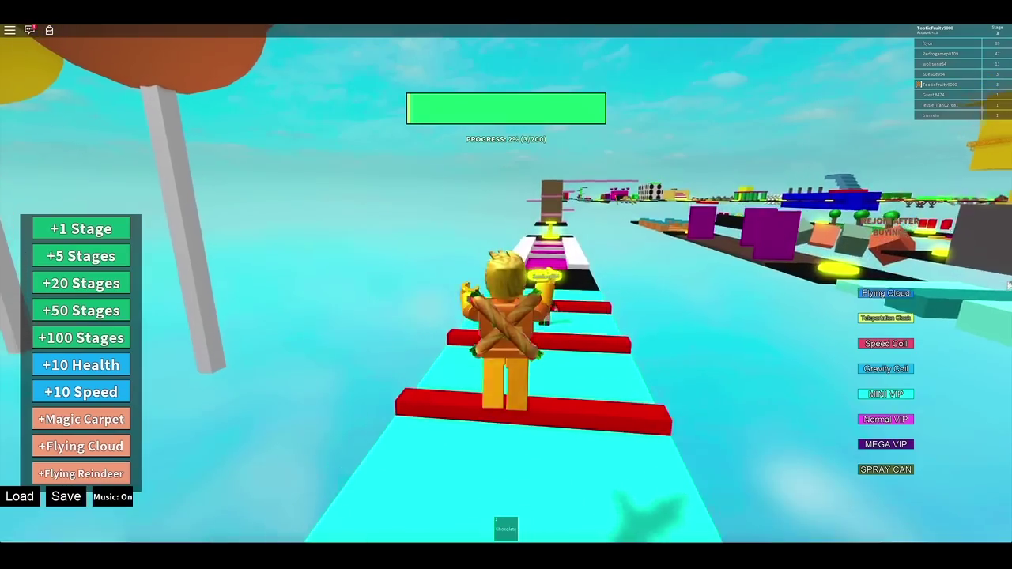
Cross the red bars and magenta lane to the yellow-pad platform at stage 5
key(w)
key(w)
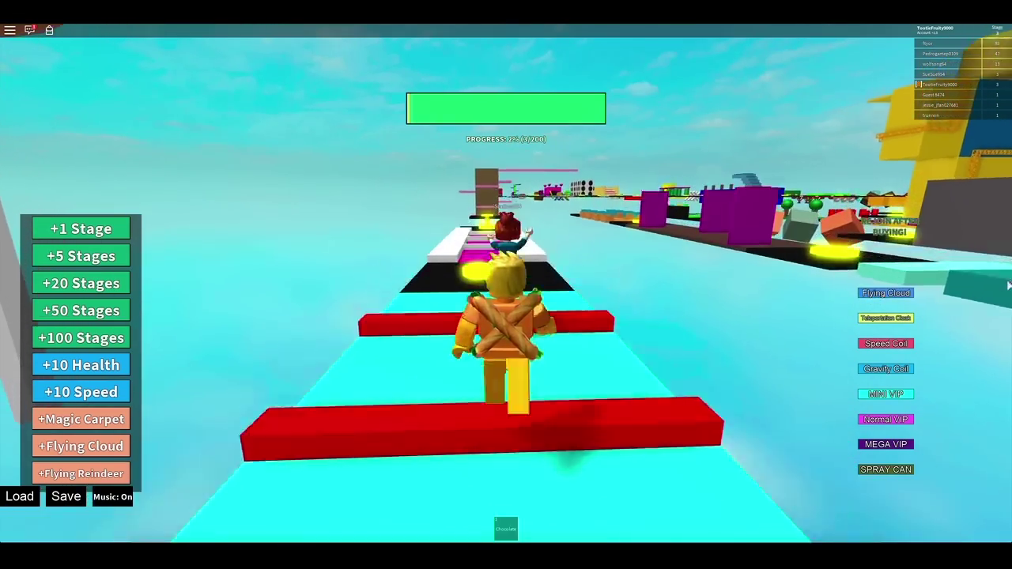
key(w)
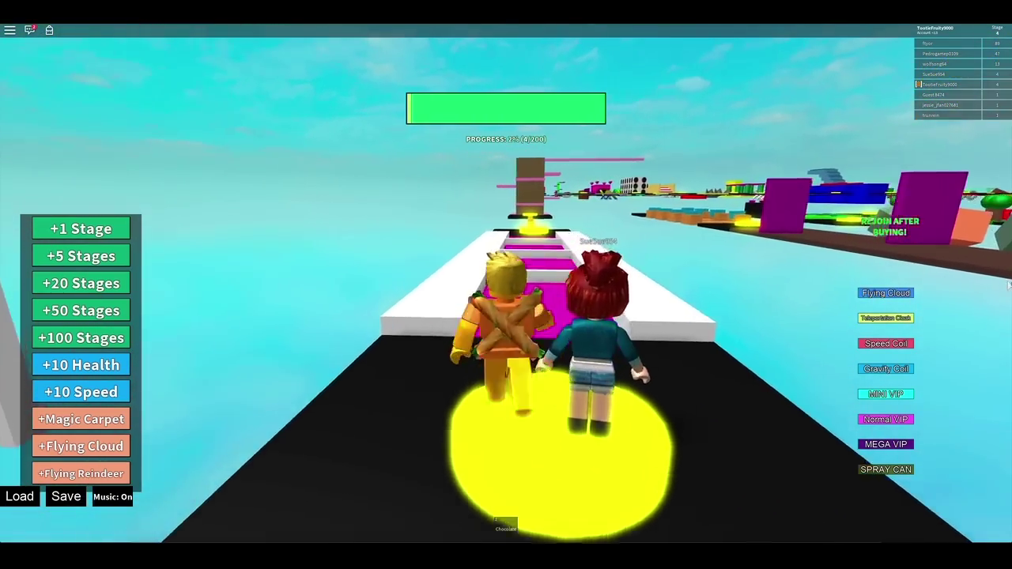
key(w)
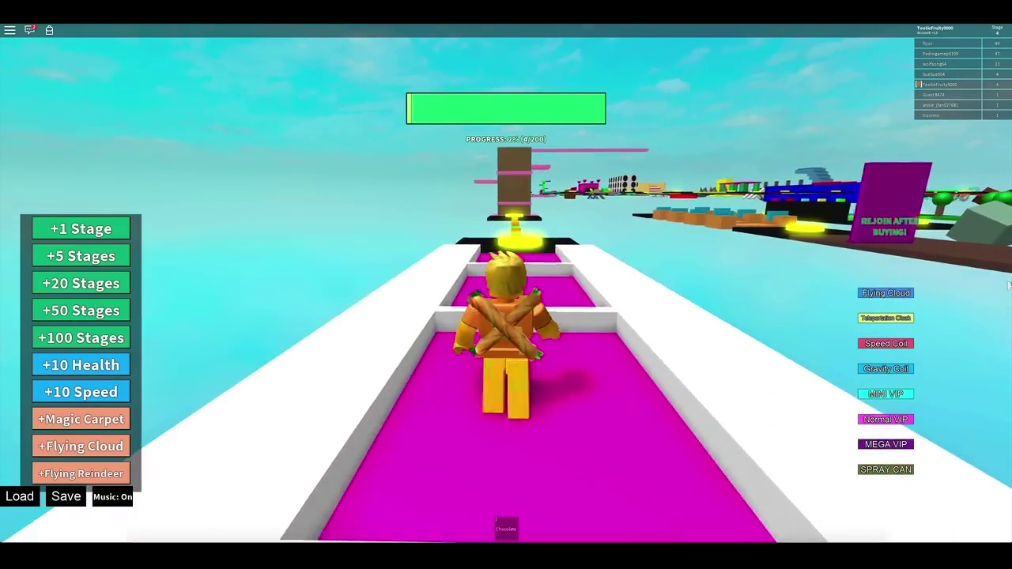
key(w)
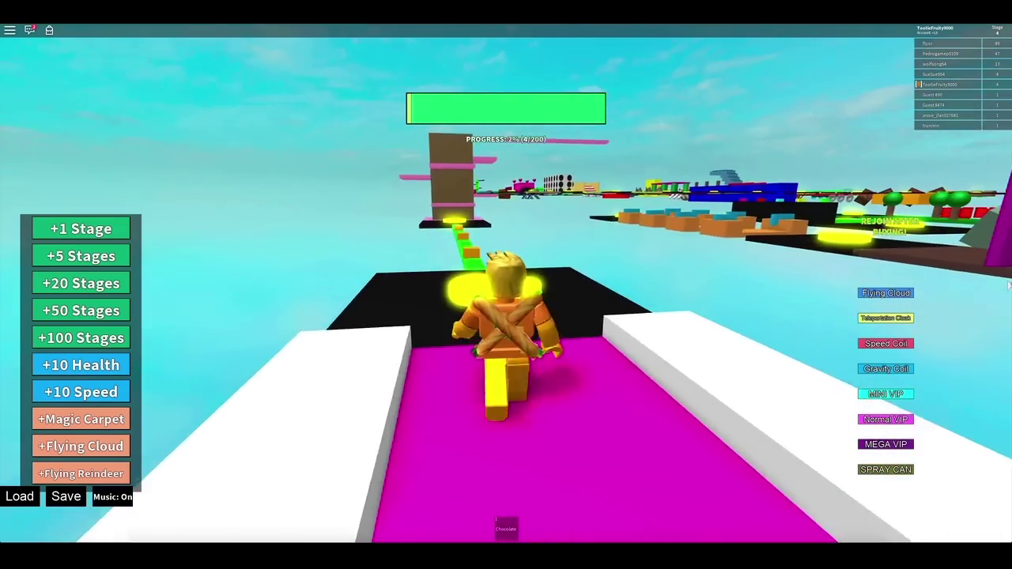
key(w)
key(w)
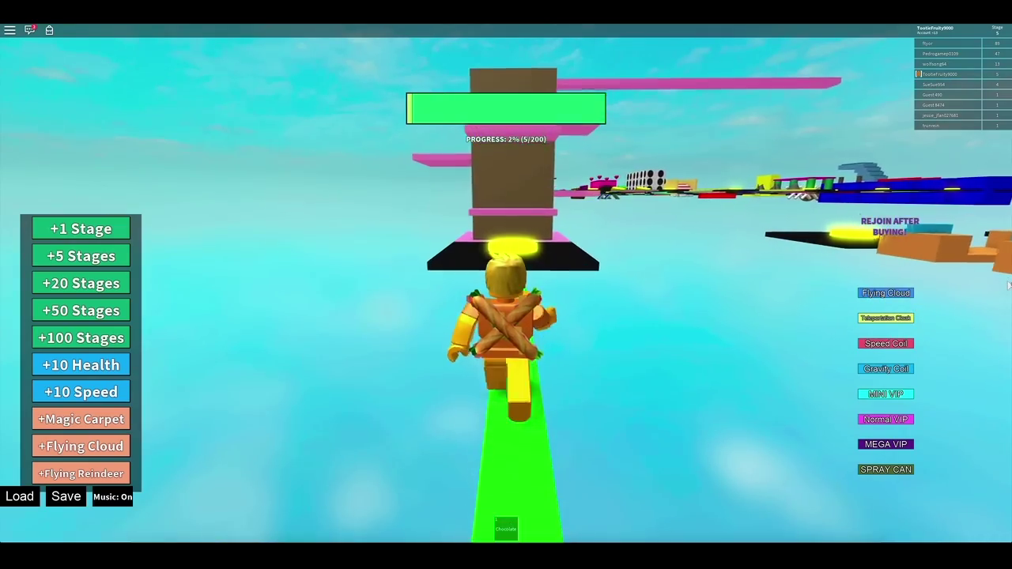
Reach the first pink ledge beside the brown pillar
key(w)
key(w)
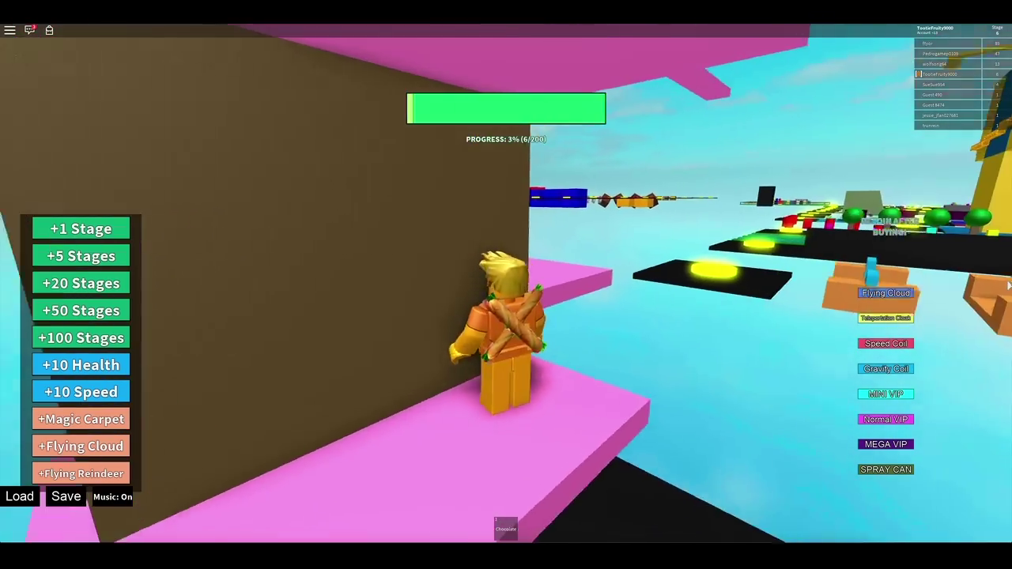
key(w)
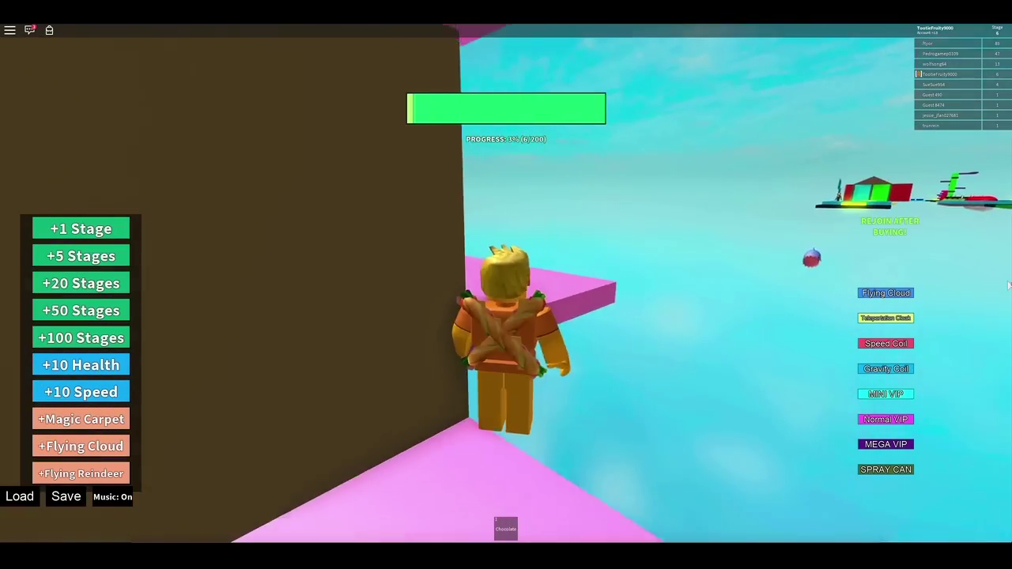
key(space)
drag(632, 316, 395, 317)
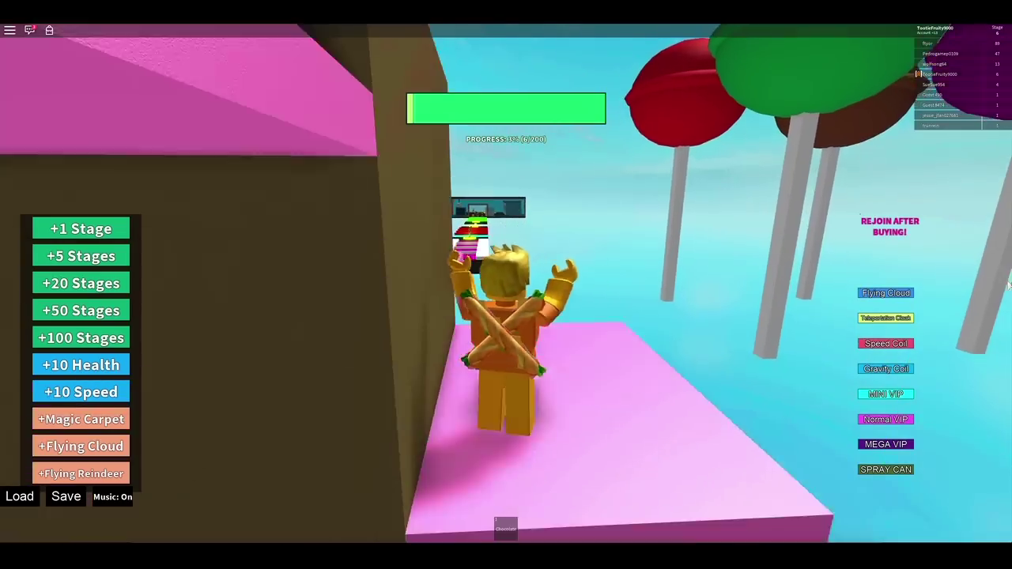
drag(554, 316, 396, 317)
Work around the brown wall along the pink platform, turning the camera to follow
key(w)
key(w)
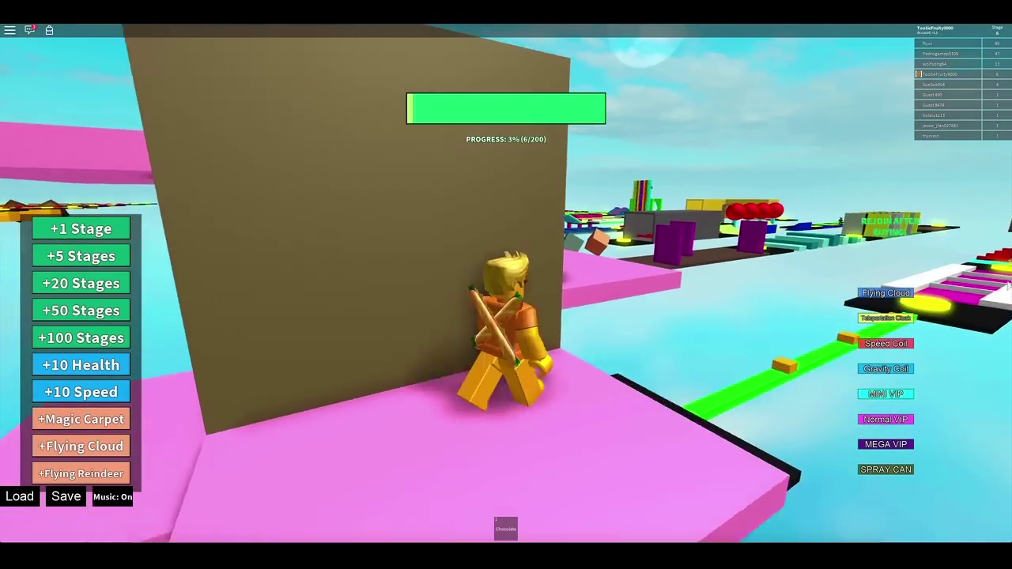
drag(633, 317, 396, 316)
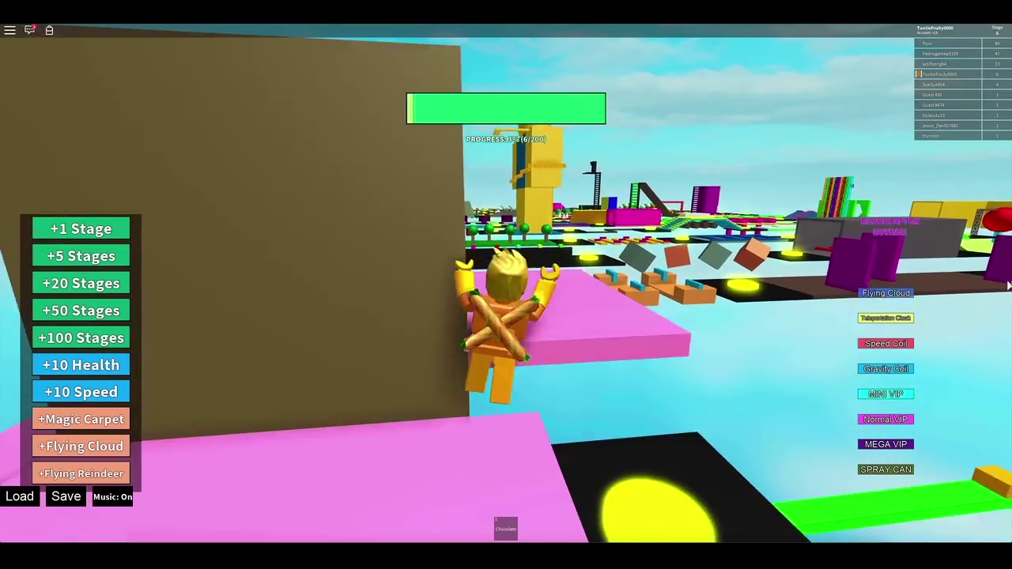
key(w)
drag(633, 317, 396, 317)
key(w)
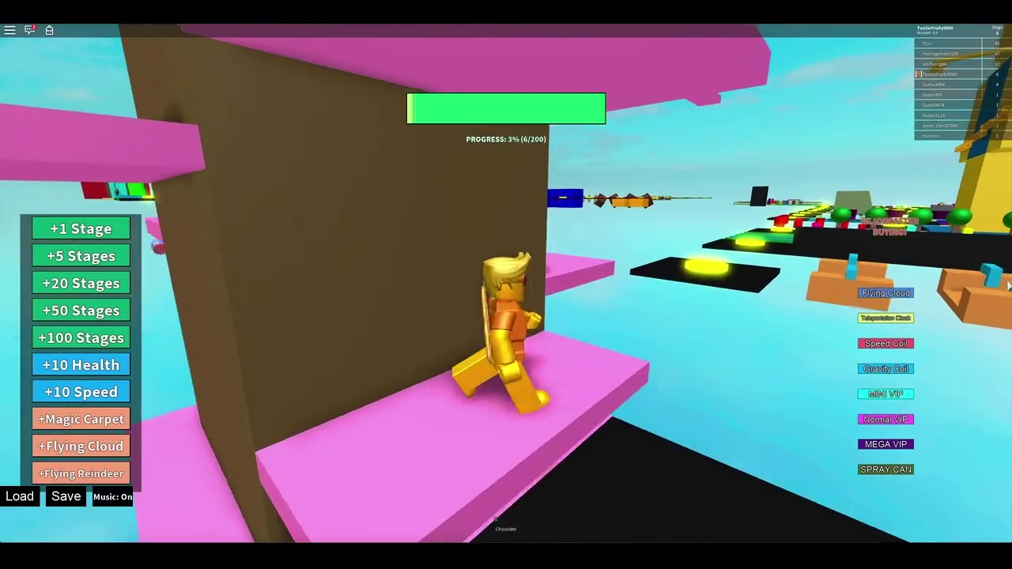
drag(632, 317, 396, 316)
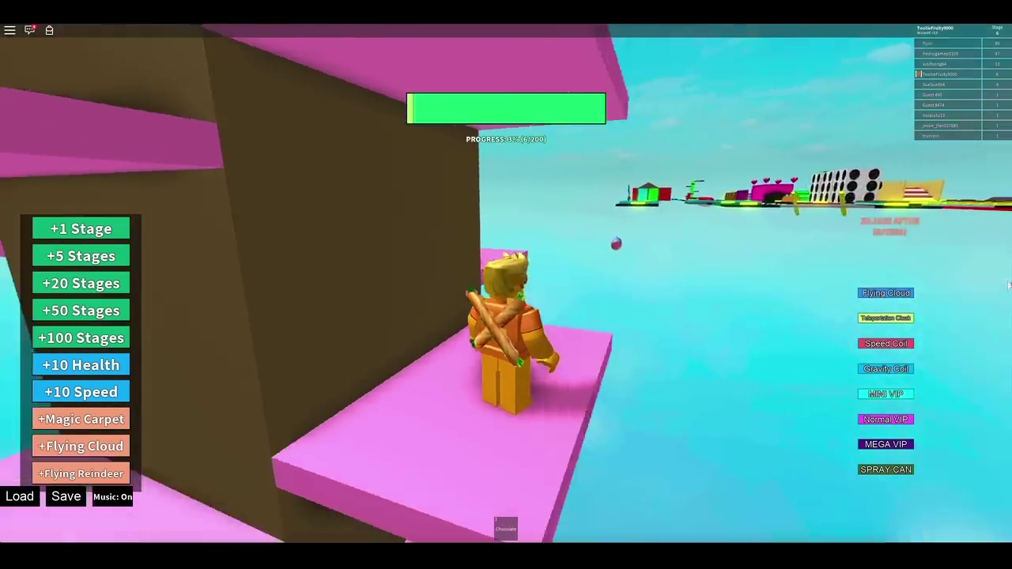
Jump the remaining pink ledges and land on top of the brown block
key(w)
key(space)
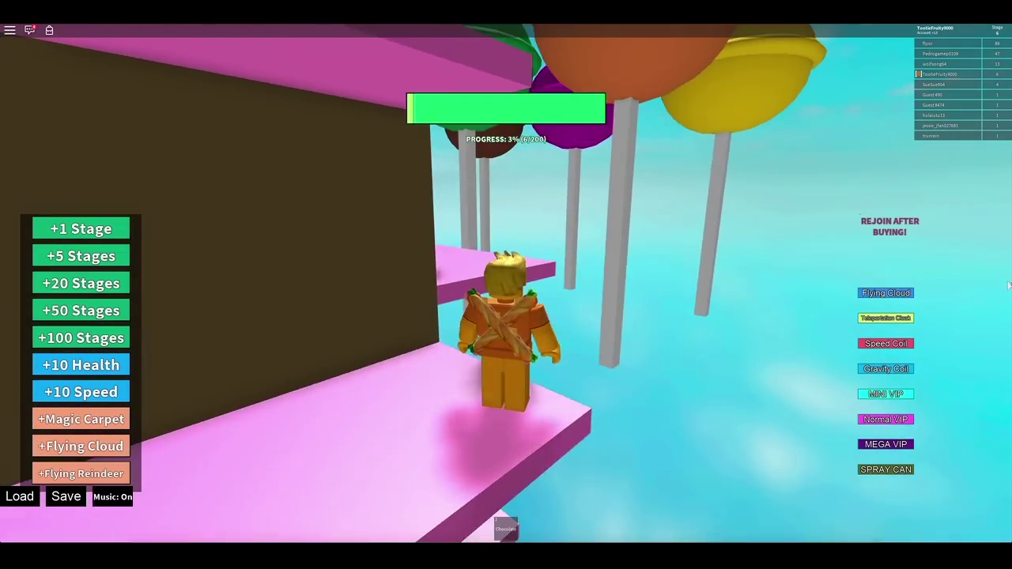
right_click(633, 316)
key(w)
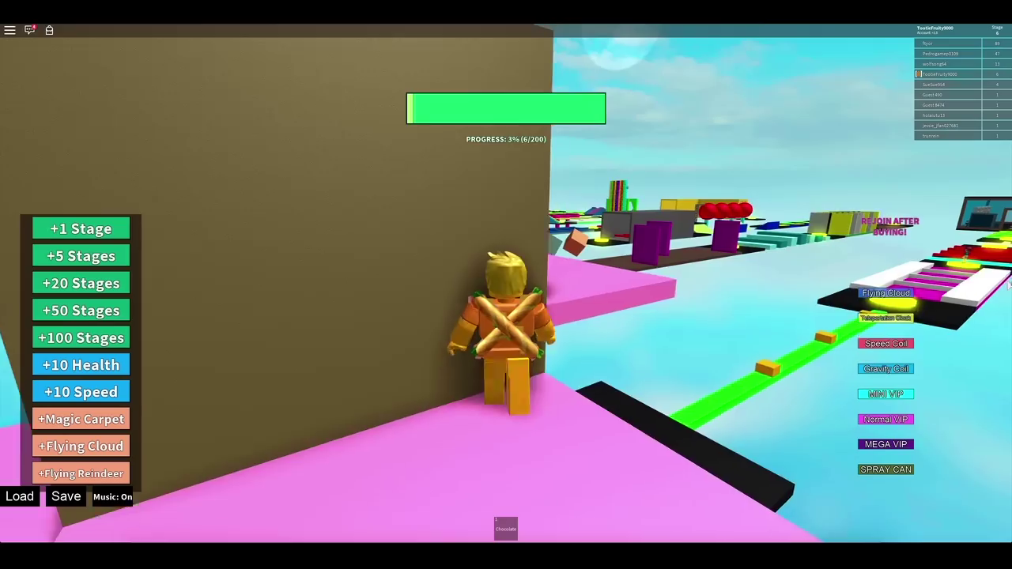
key(w)
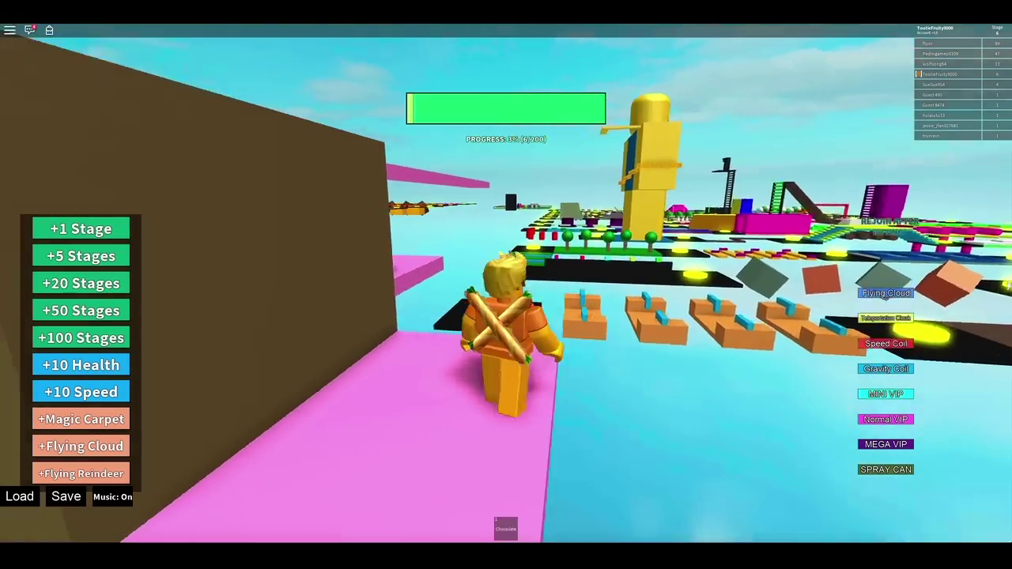
key(w)
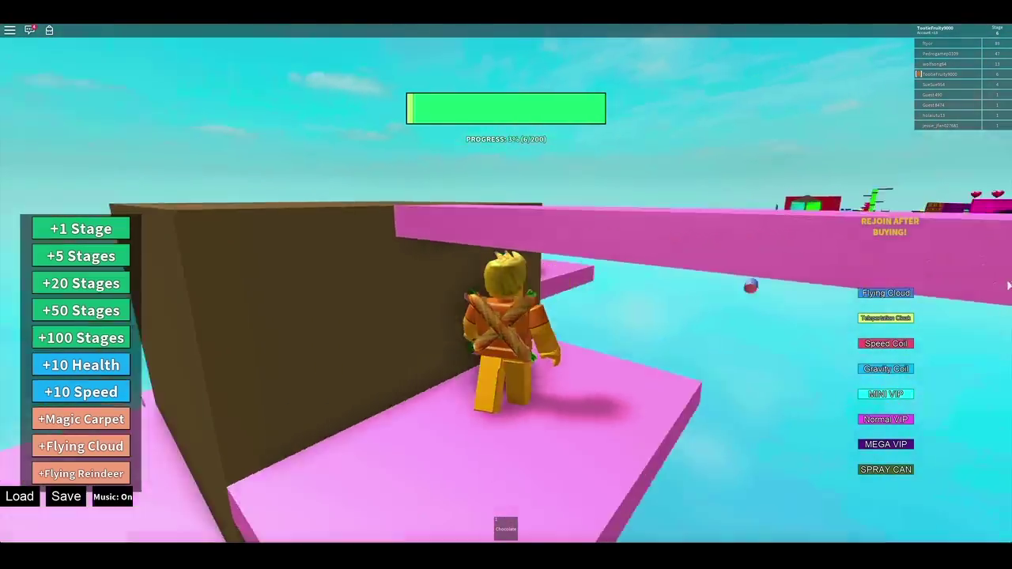
key(w)
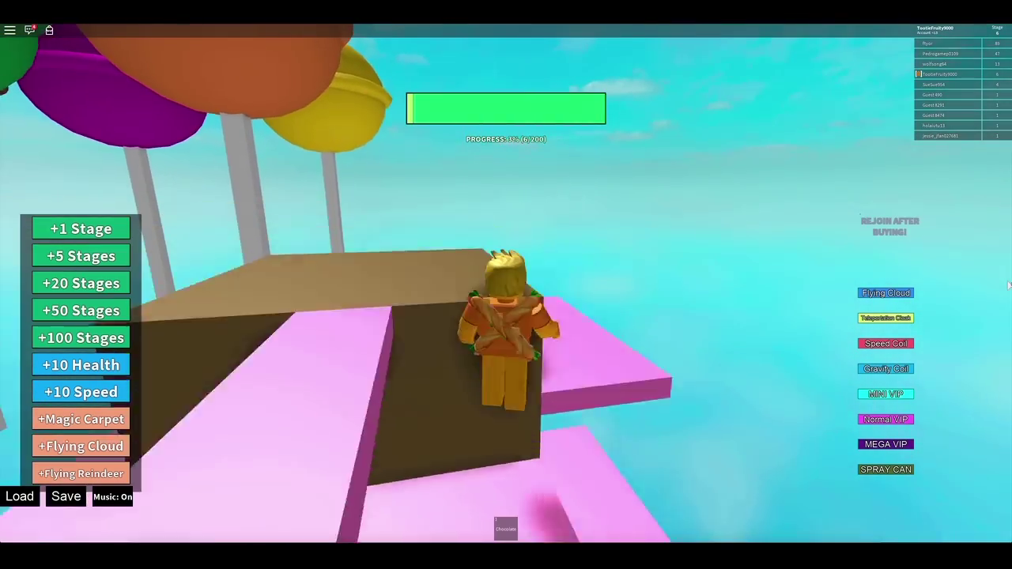
key(w)
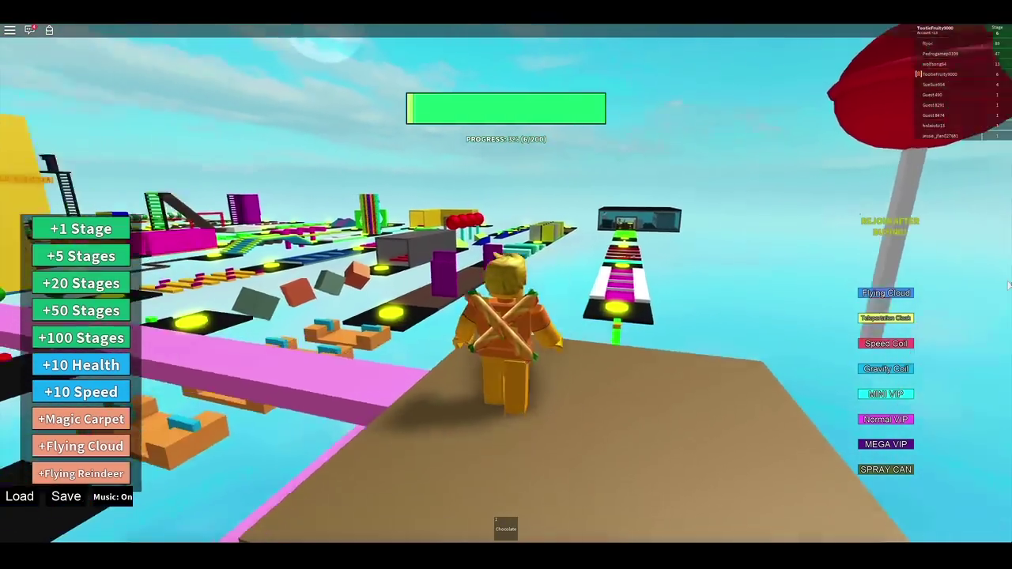
Run past the yellow-circle platform onto the stepped blocks to stage 7
key(w)
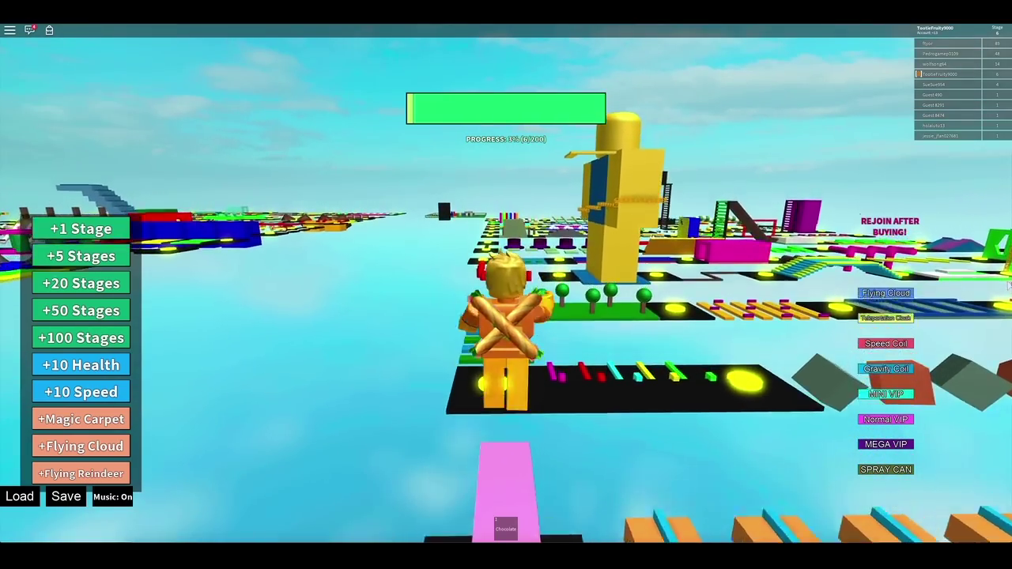
key(w)
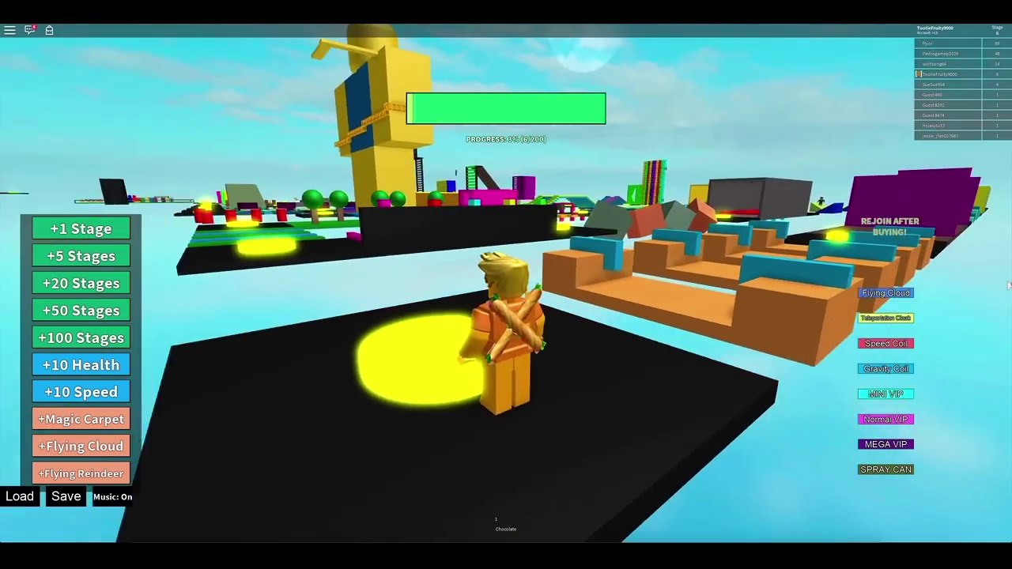
key(w)
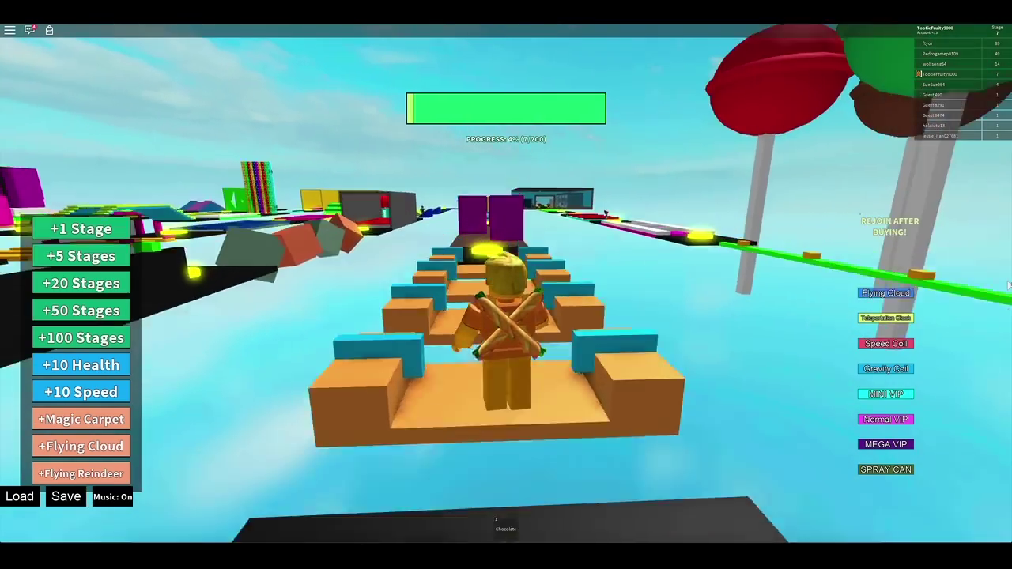
key(w)
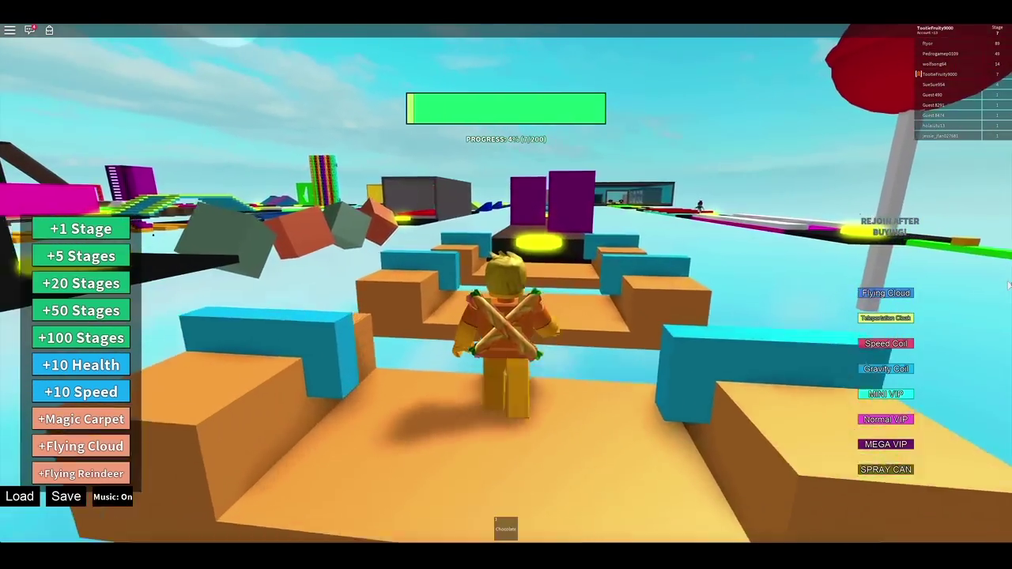
key(w)
key(w)
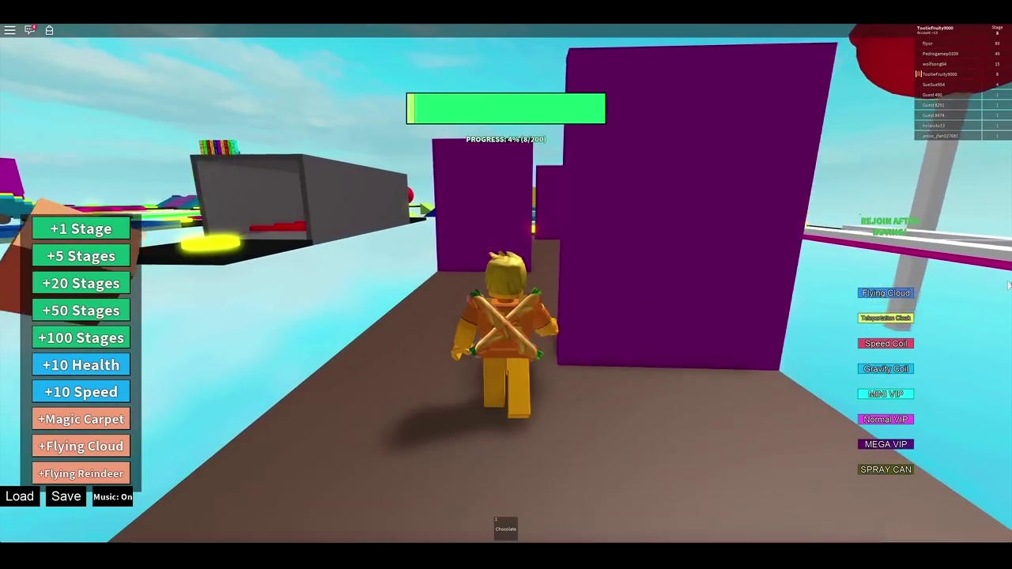
Past the purple walls, climb the teal steps to stage 10
key(w)
key(w)
key(w)
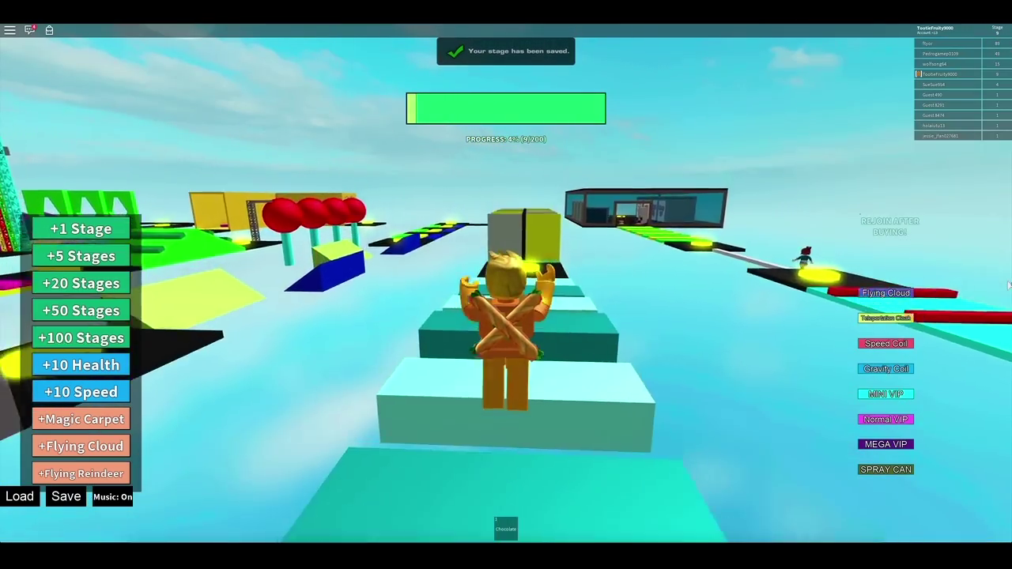
key(w)
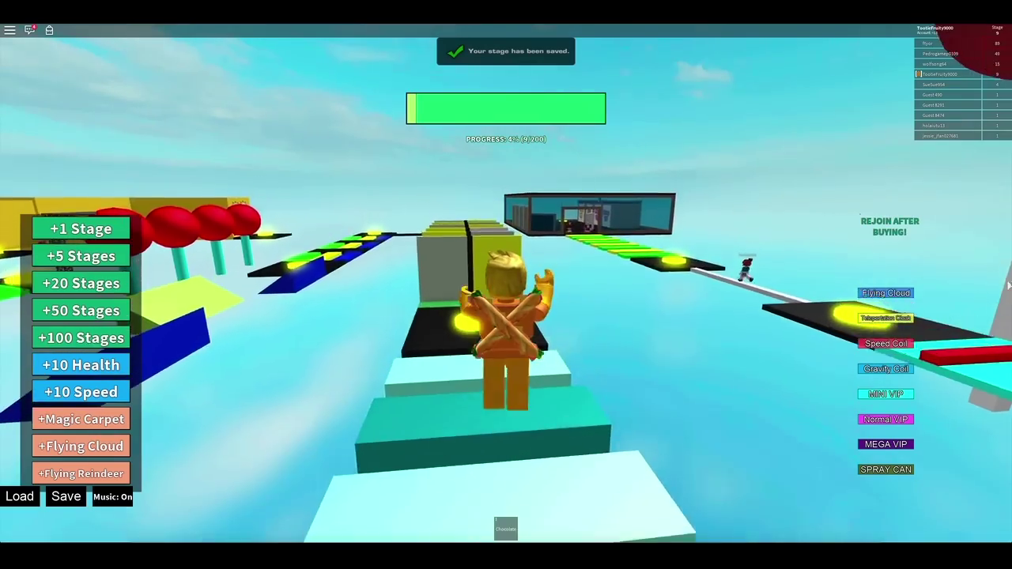
key(w)
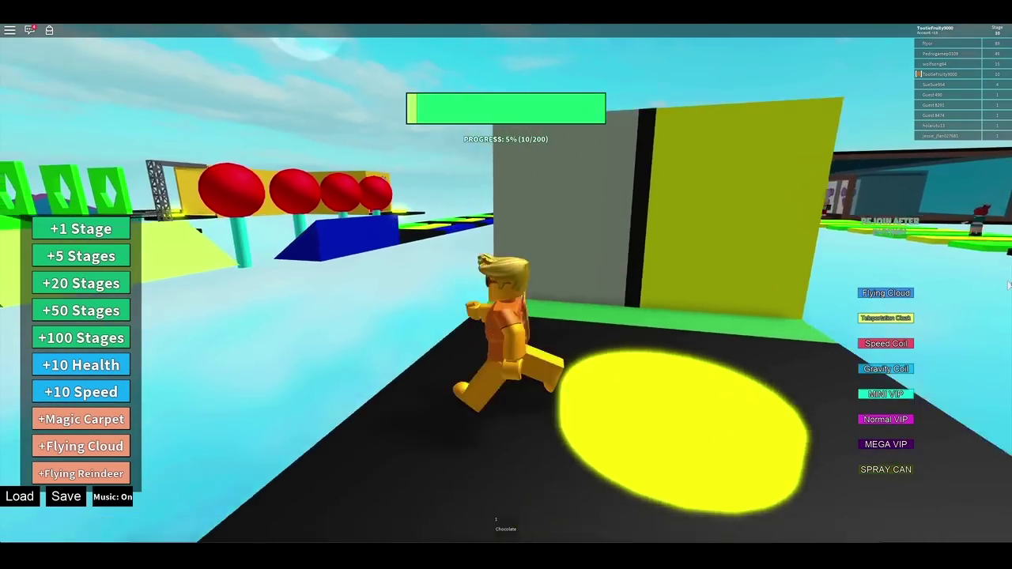
Line up the camera on the green path and walk into the maze corridors
drag(633, 316, 316, 317)
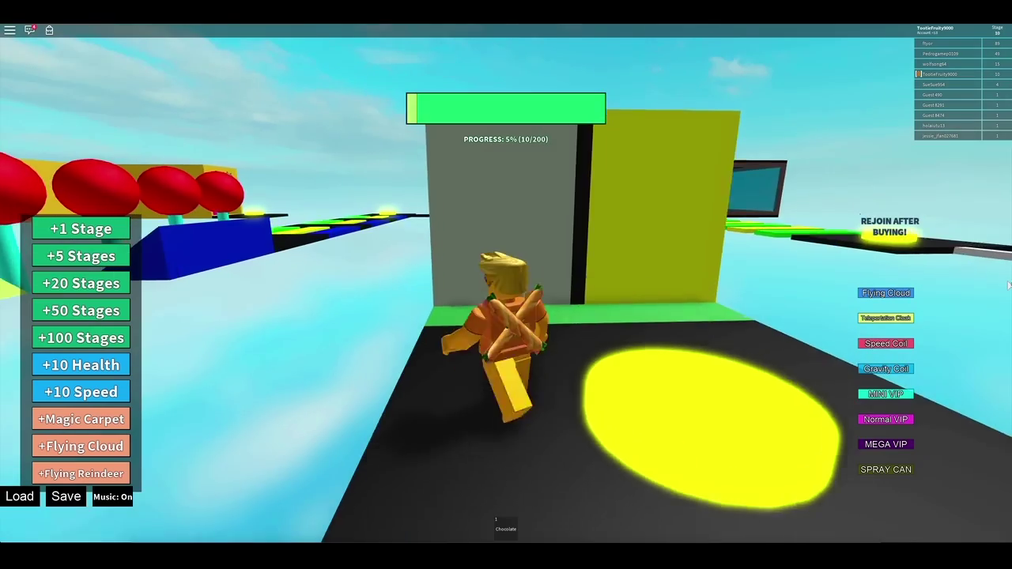
key(w)
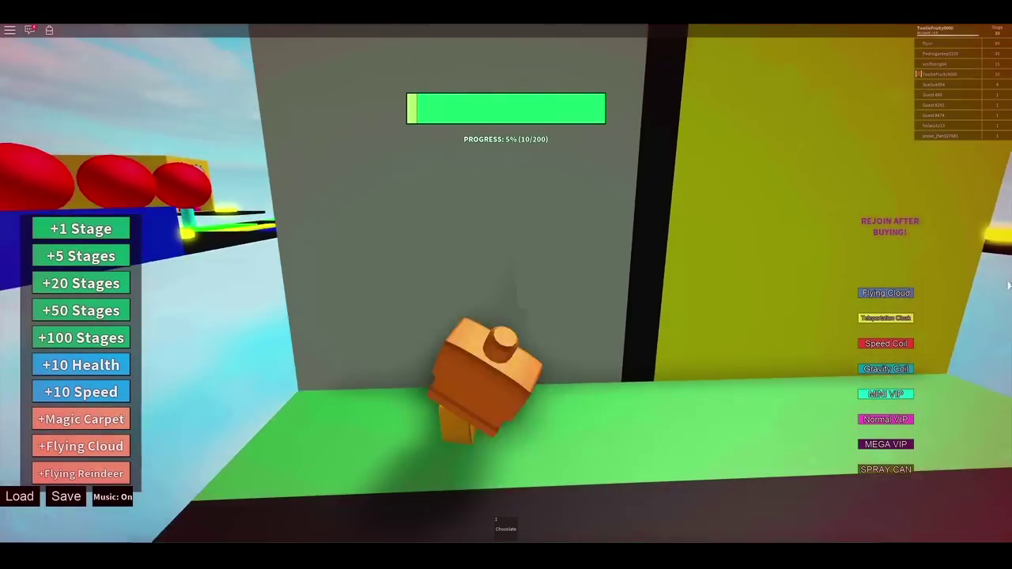
drag(633, 316, 316, 316)
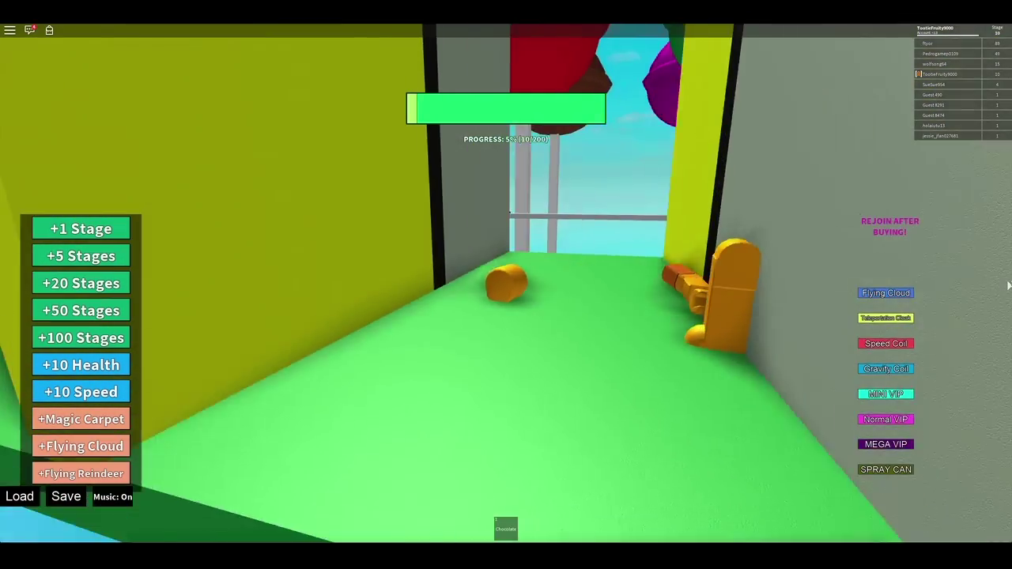
drag(632, 316, 317, 316)
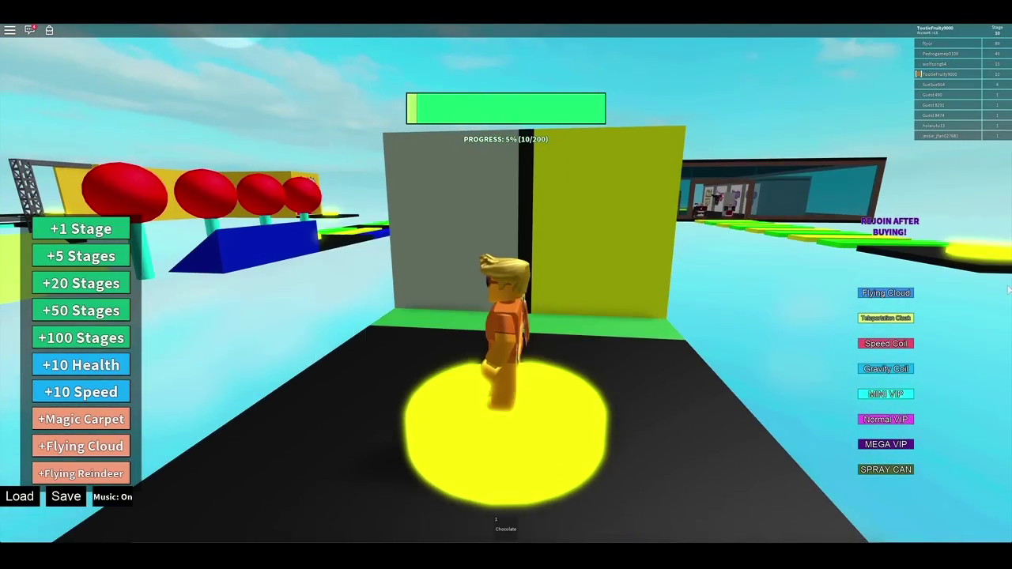
key(w)
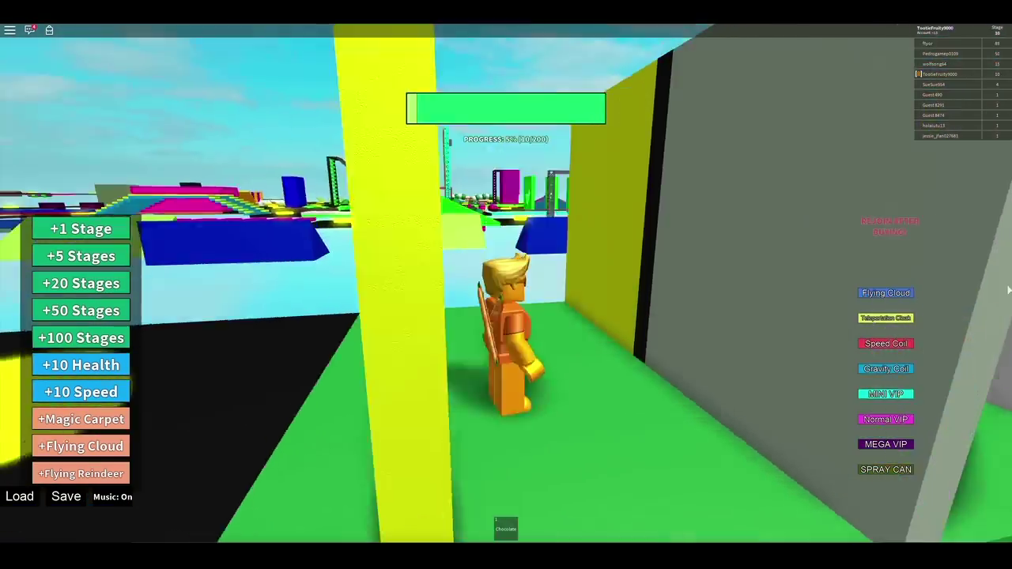
key(w)
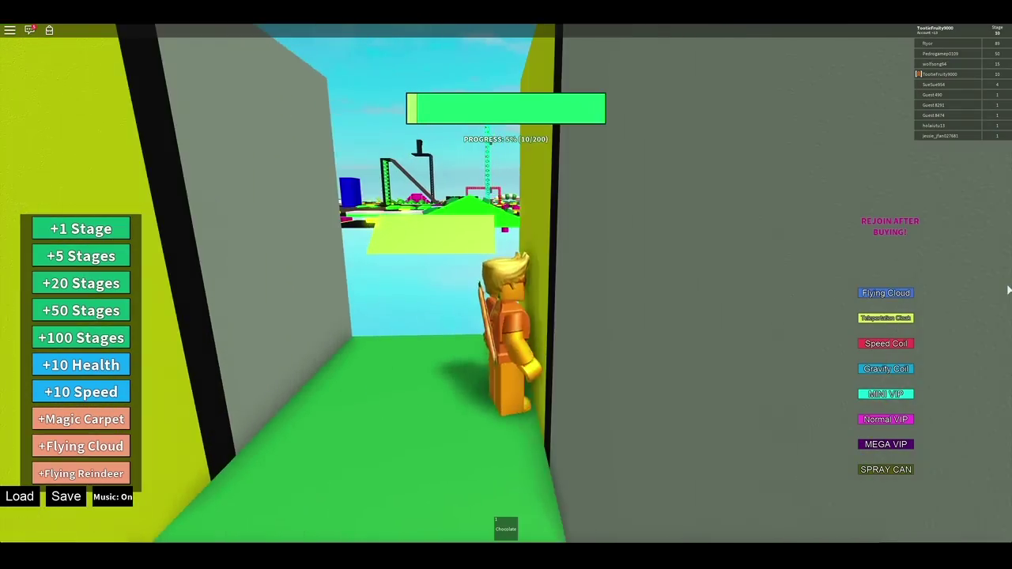
key(w)
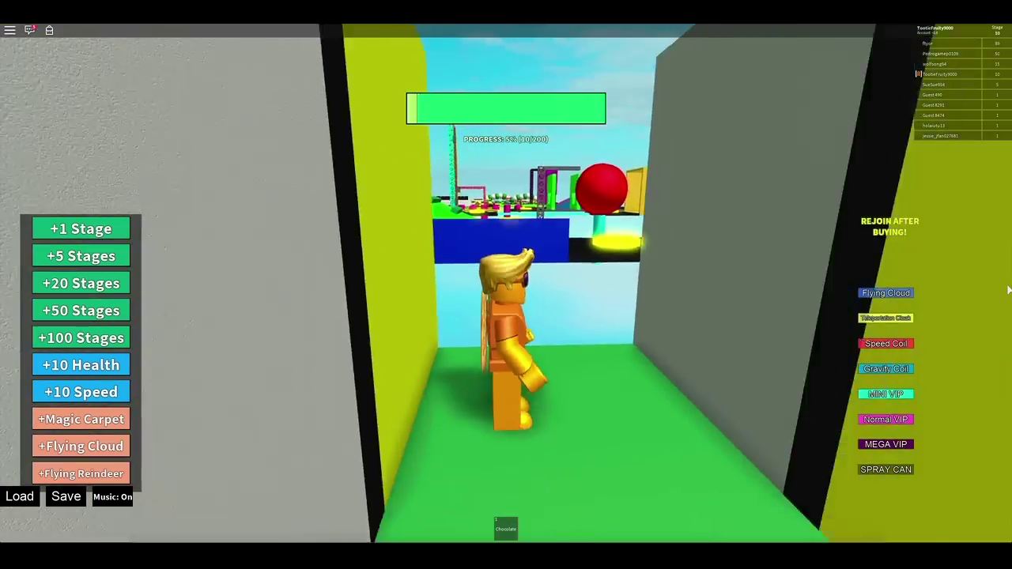
key(w)
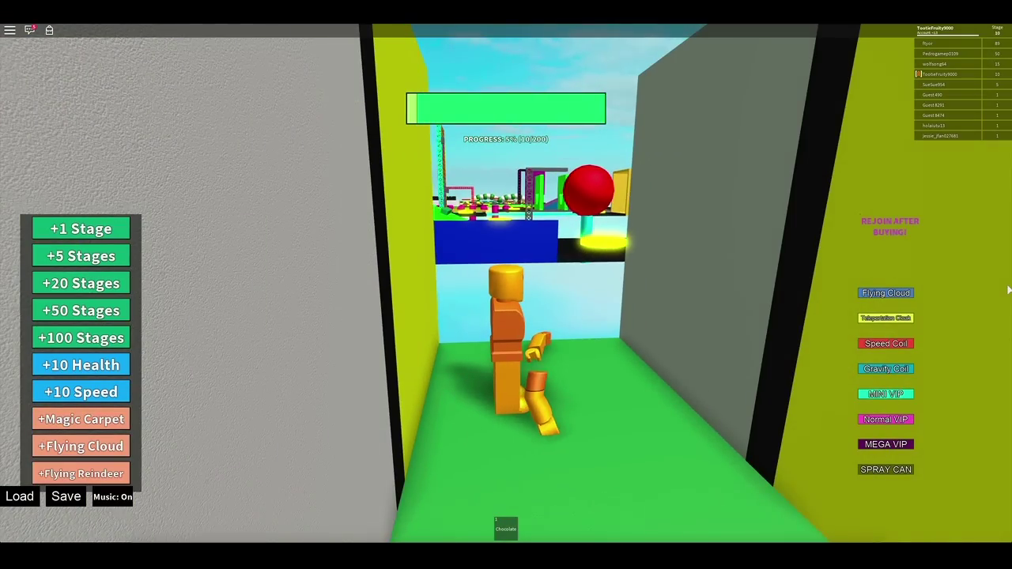
Re-enter the maze from the start pad and decline the stage-skip offer
key(w)
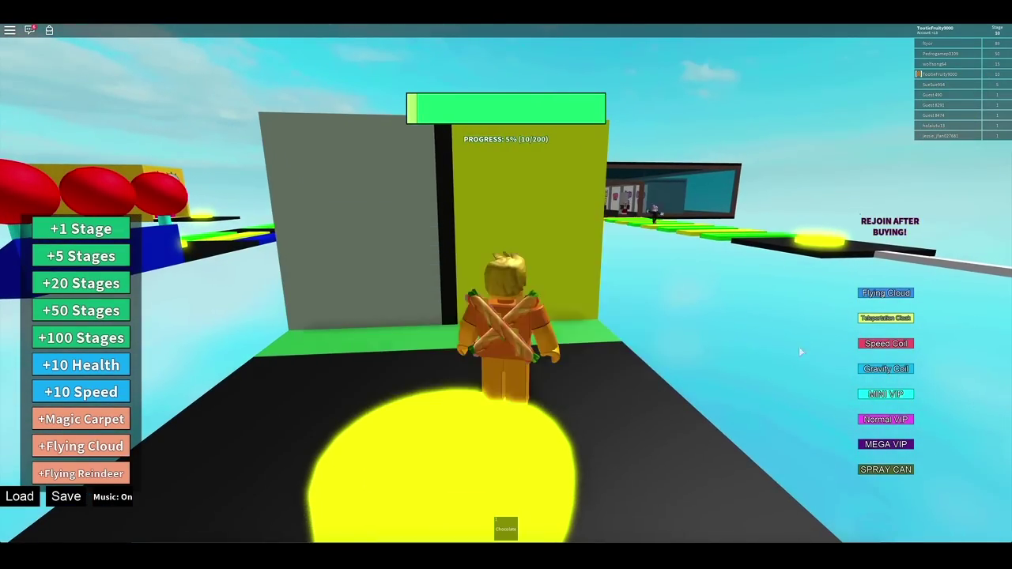
key(w)
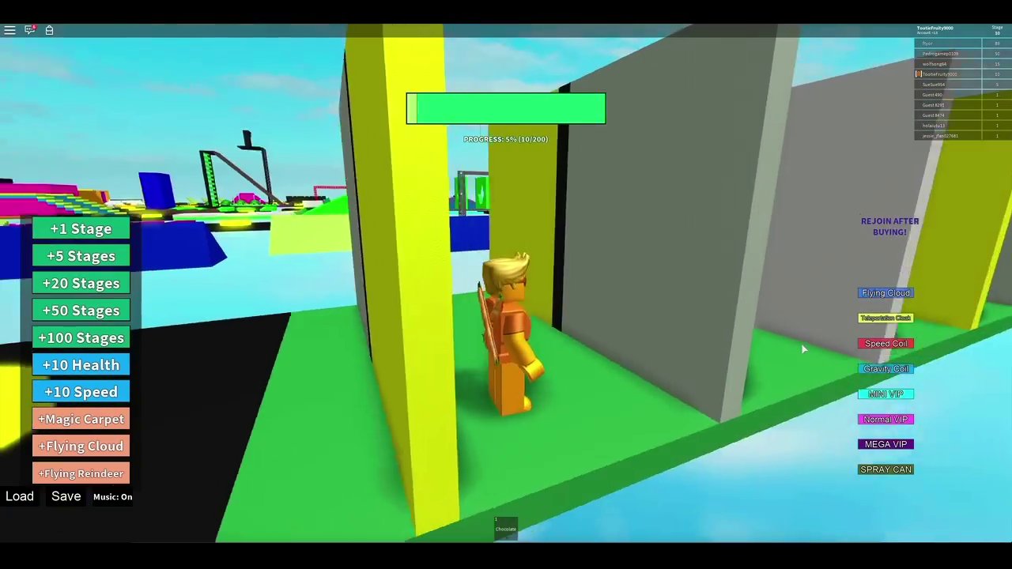
key(w)
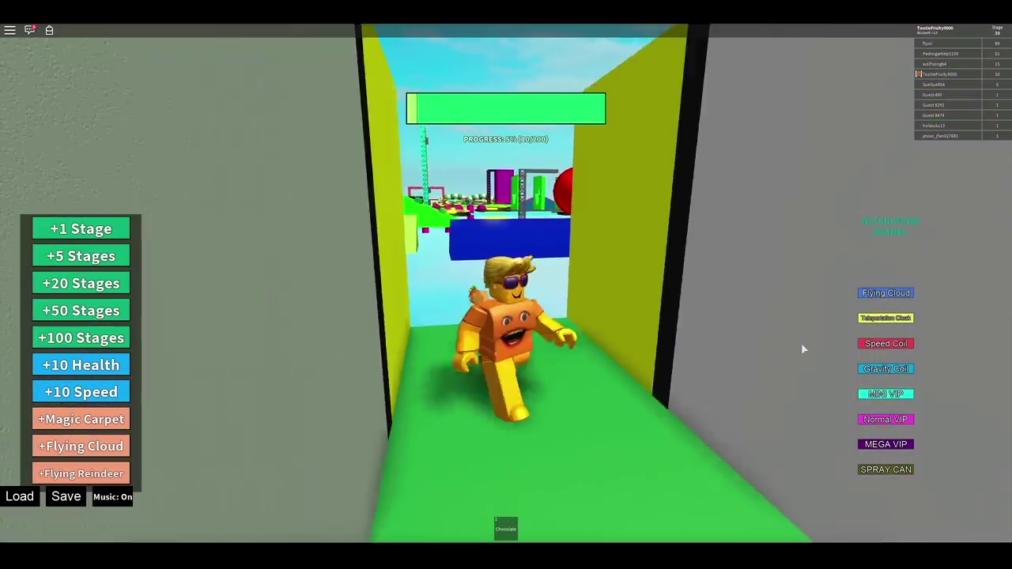
key(w)
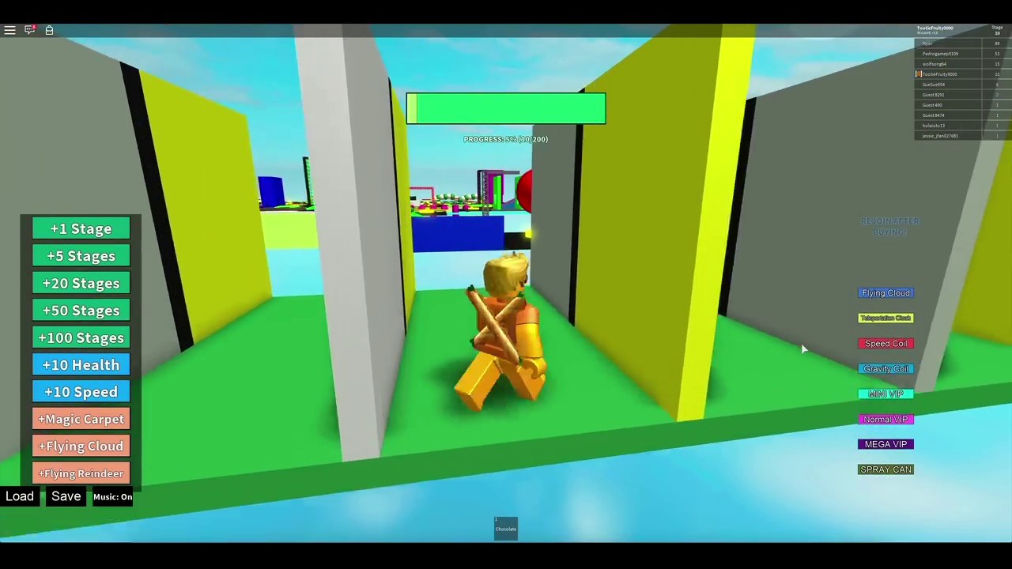
key(w)
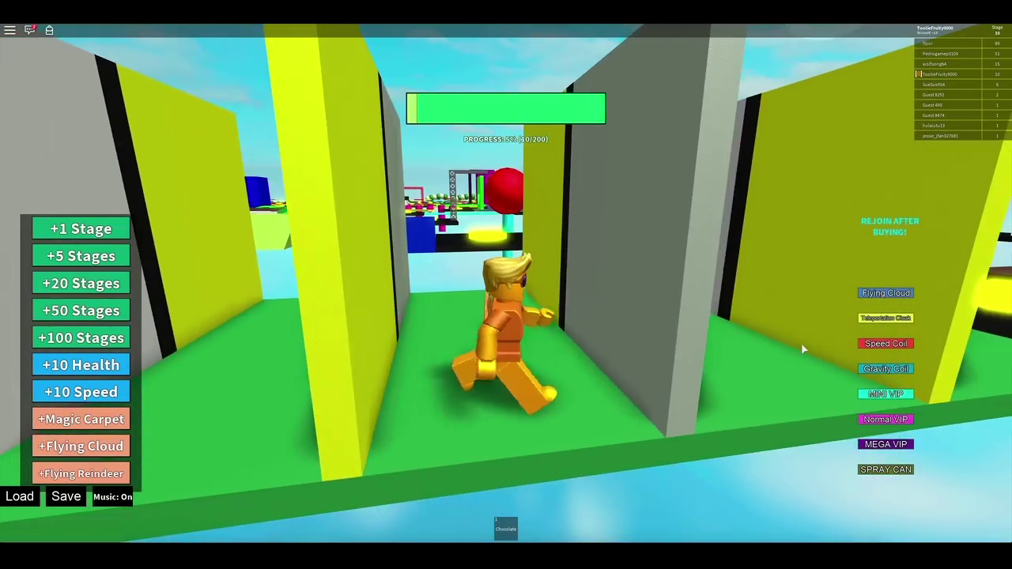
key(w)
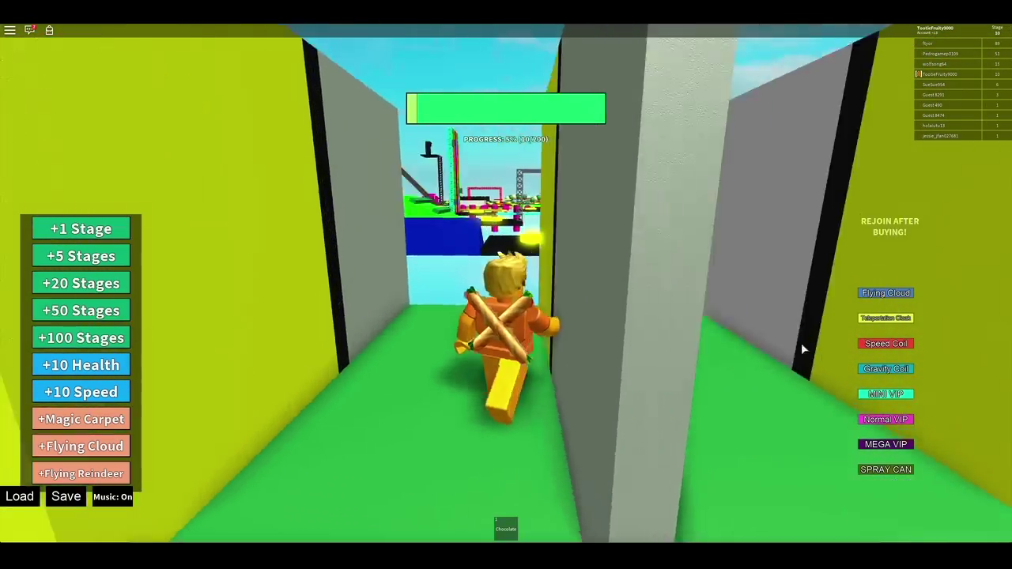
key(w)
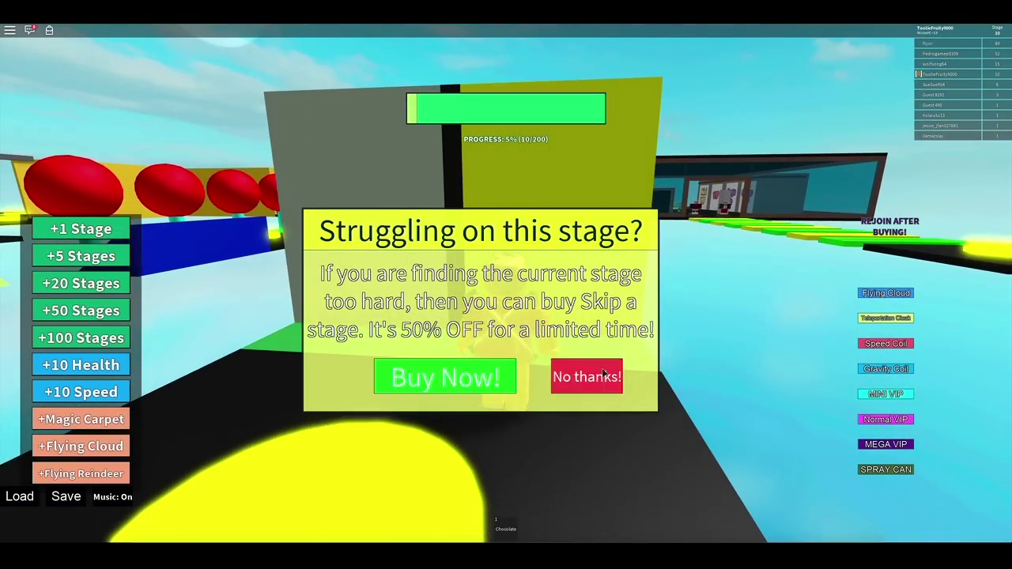
click(586, 377)
Walk the maze again after respawning and decline the second skip offer
key(w)
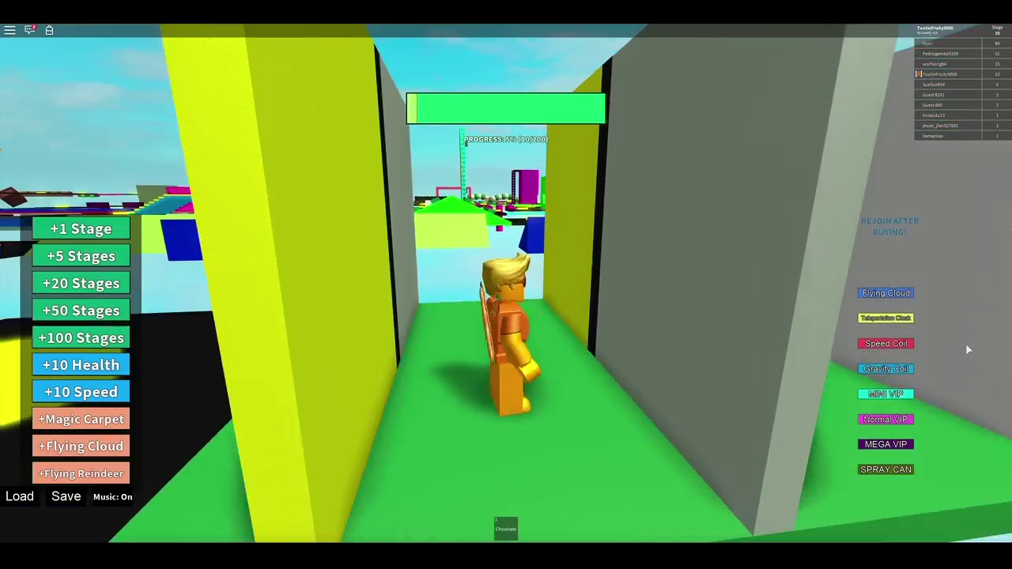
key(w)
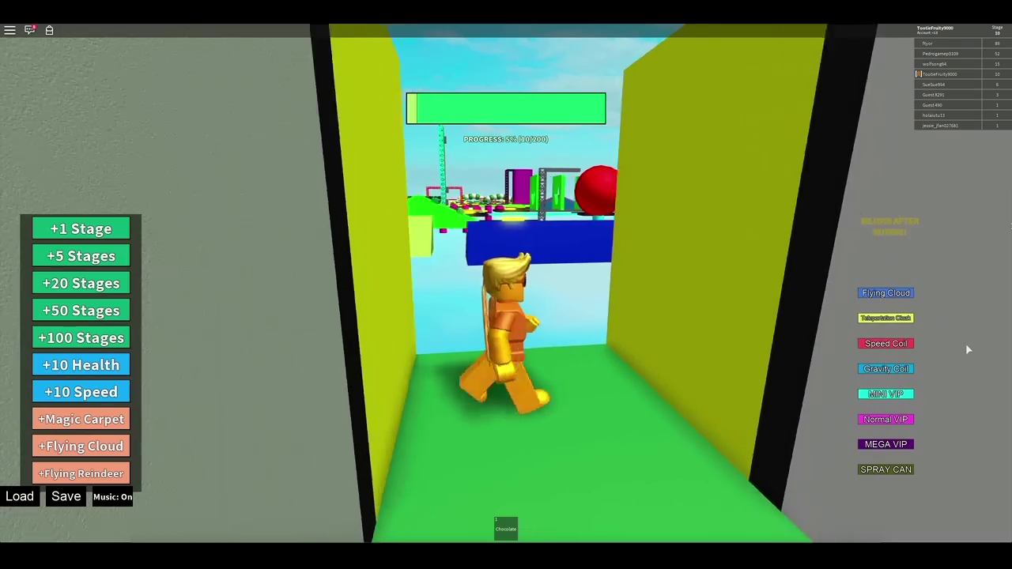
key(w)
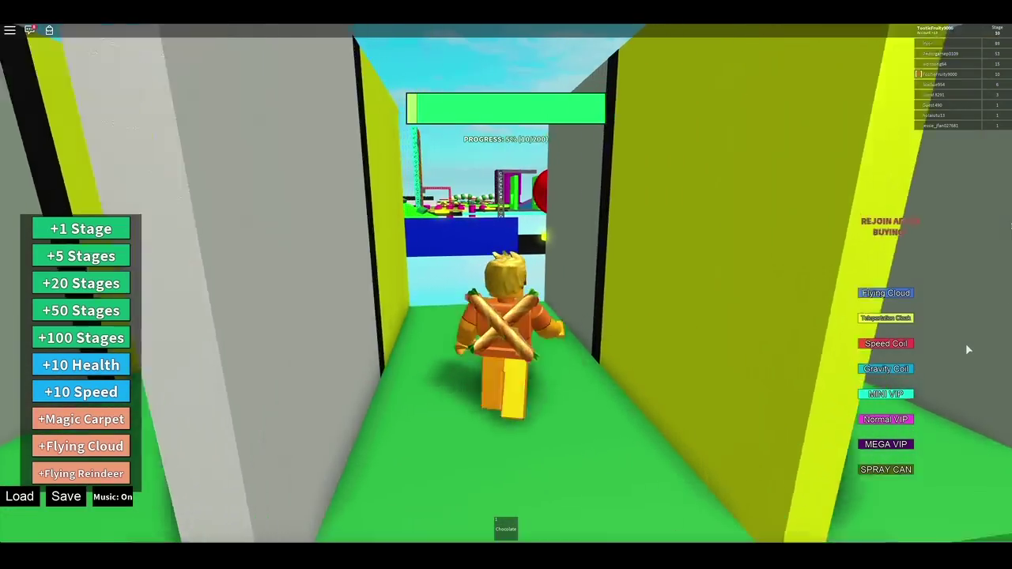
key(w)
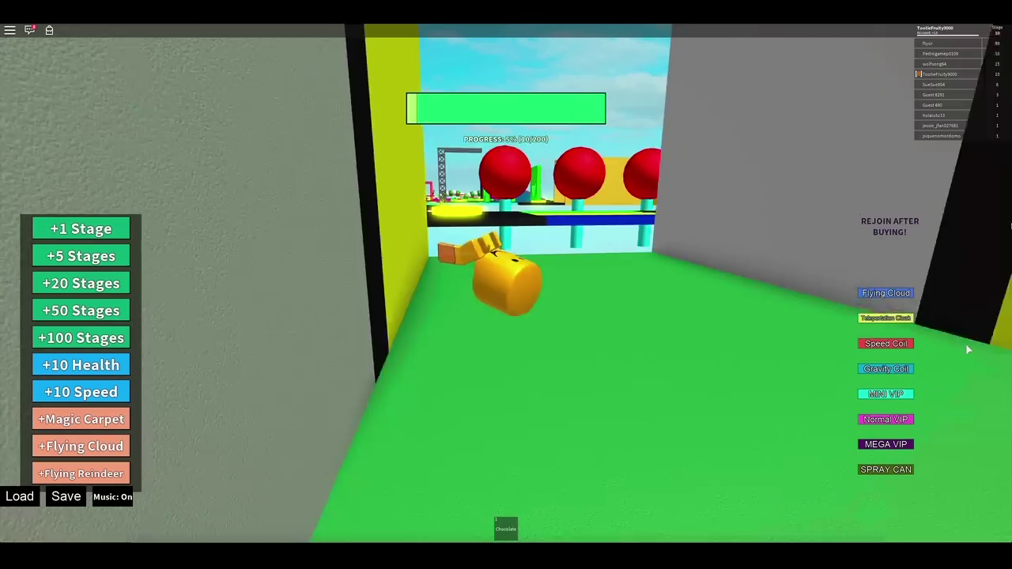
key(w)
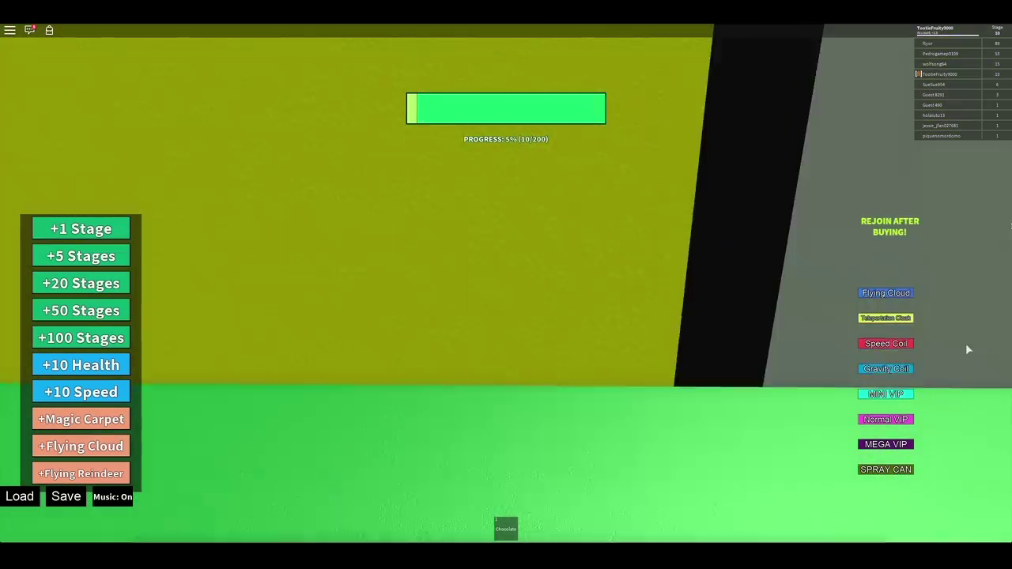
key(w)
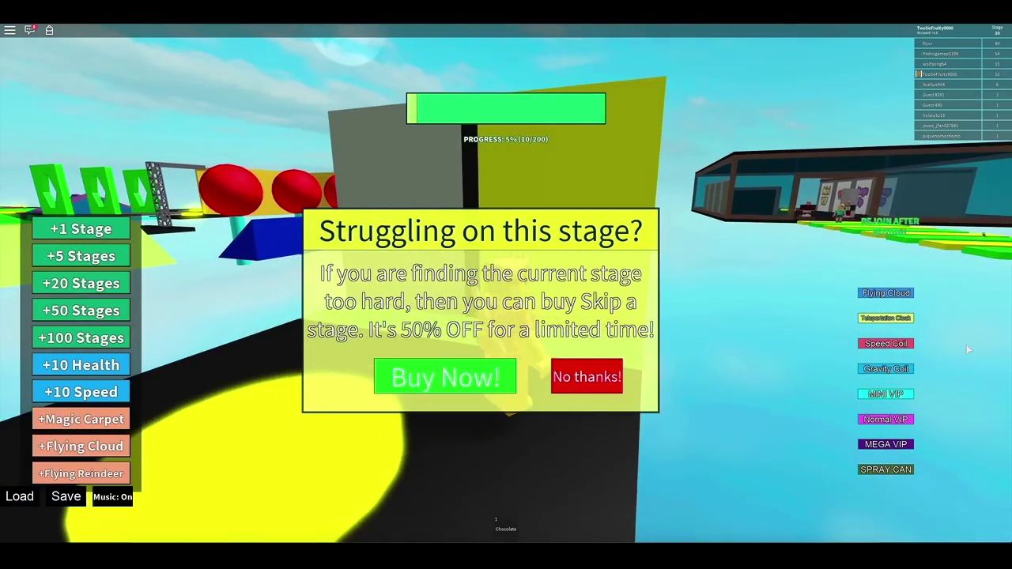
click(588, 375)
Navigate the maze turns and exit onto the dark platform facing the red balls
key(w)
key(w)
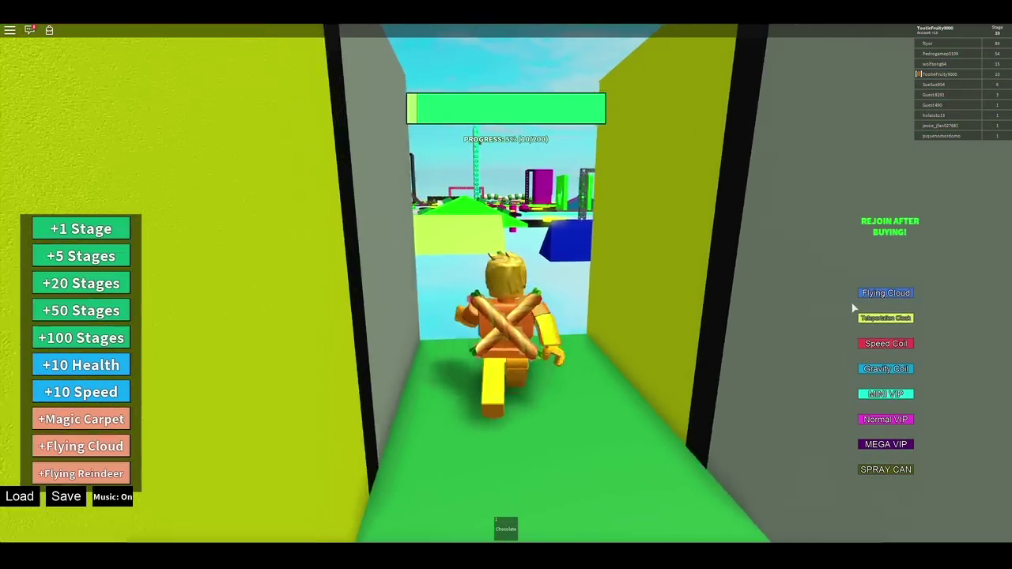
key(w)
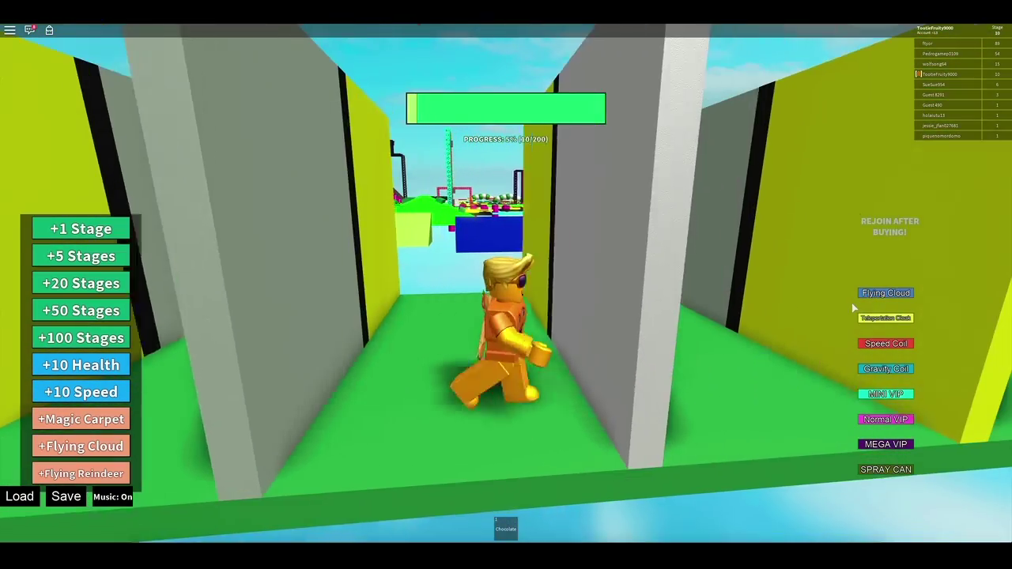
key(w)
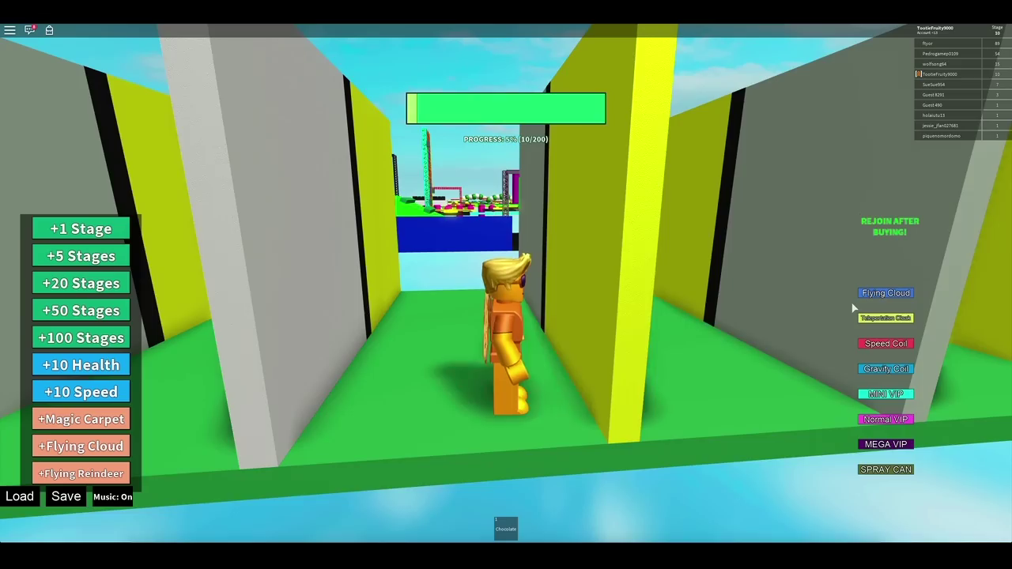
key(w)
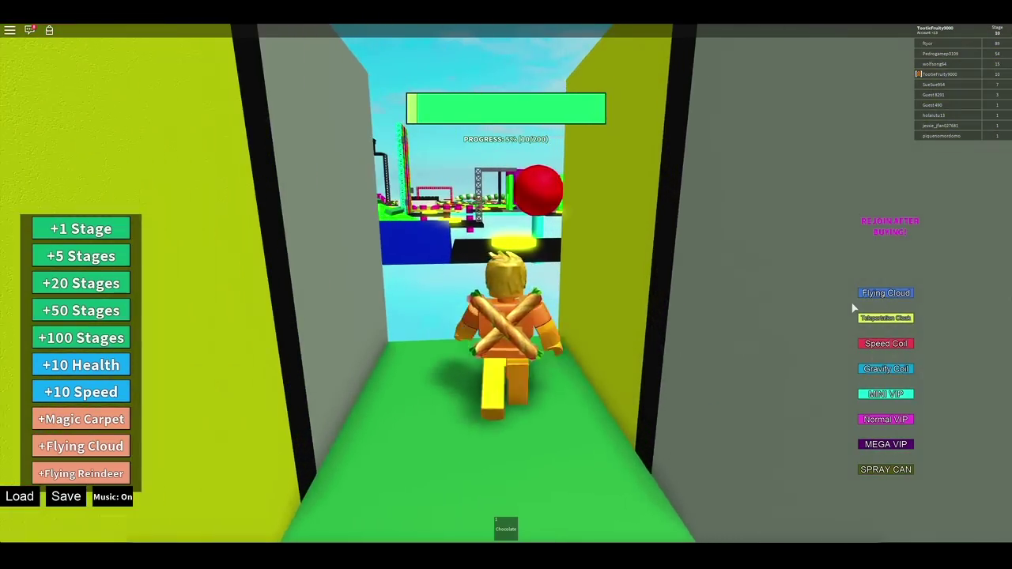
key(s)
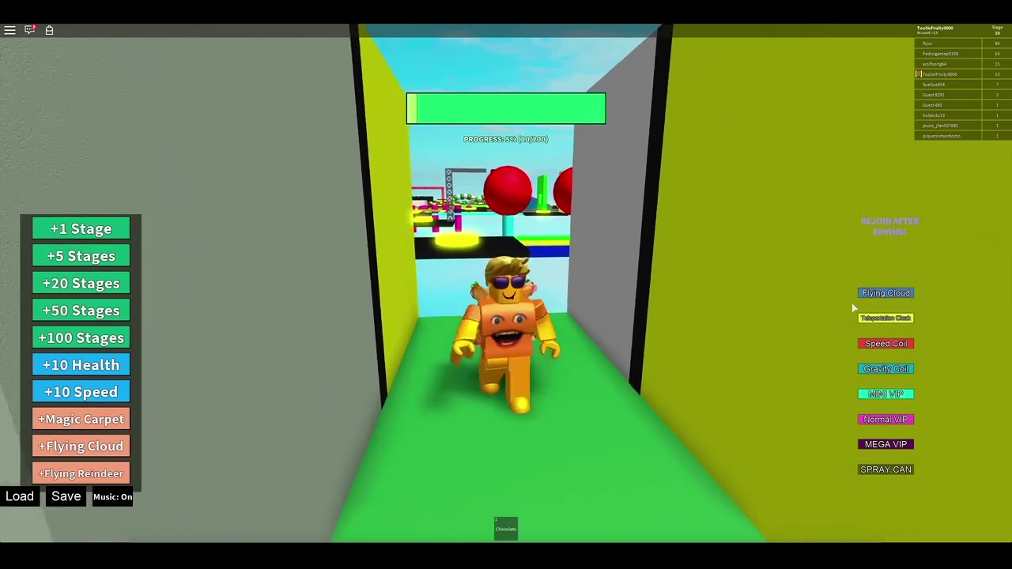
key(s)
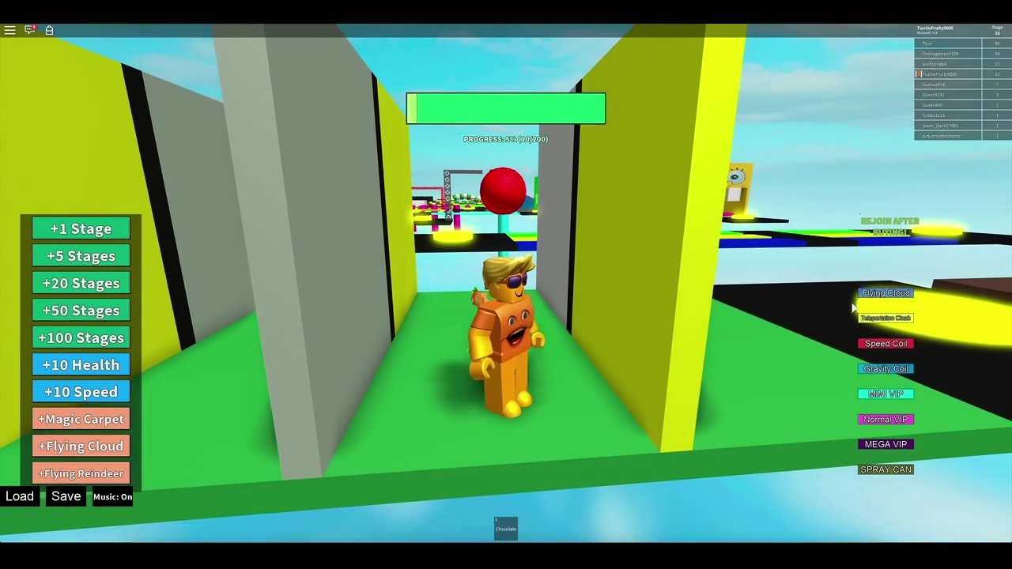
key(w)
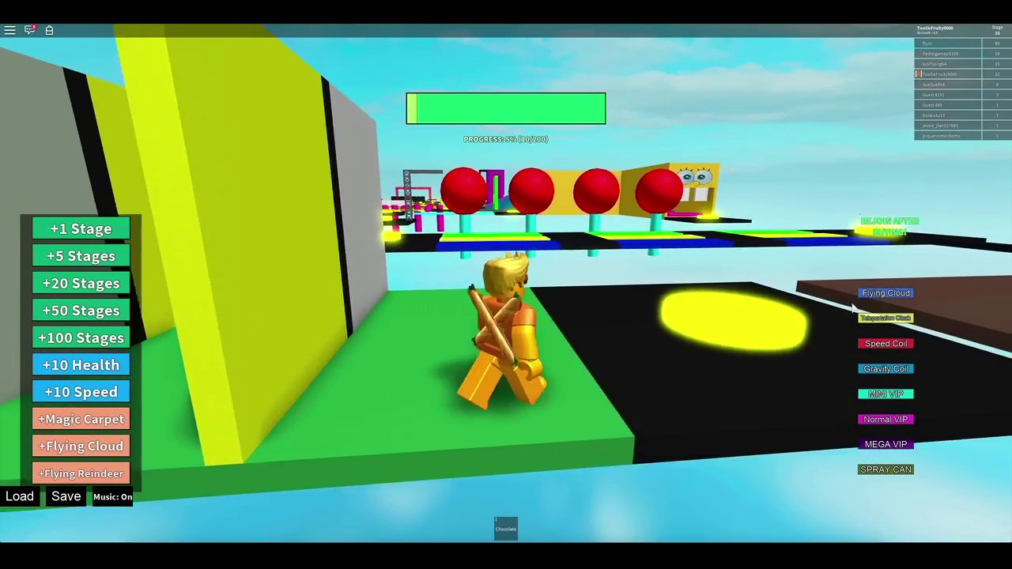
Run along the brown platform from stage 11 to the stage 12 checkpoint
key(w)
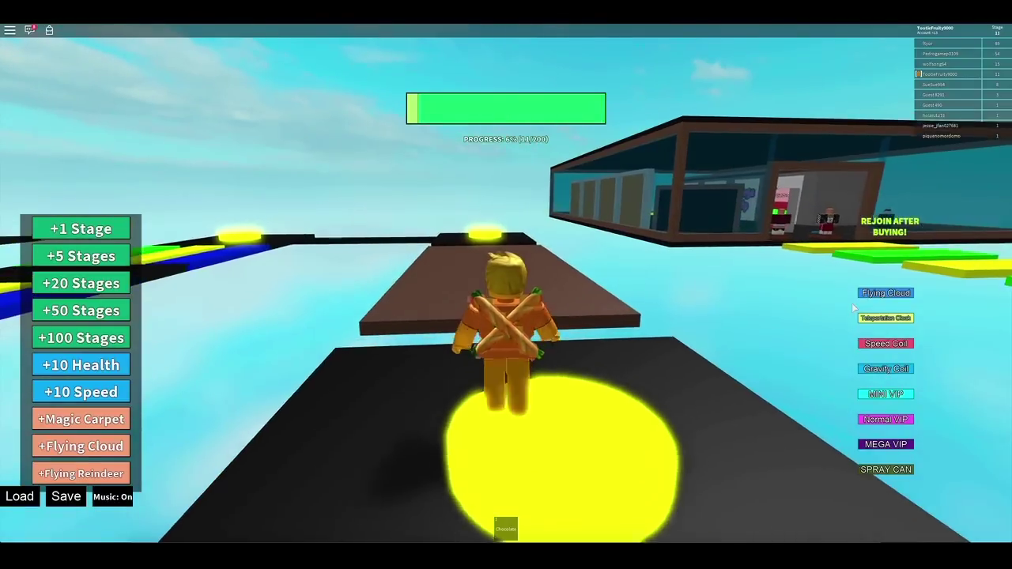
key(w)
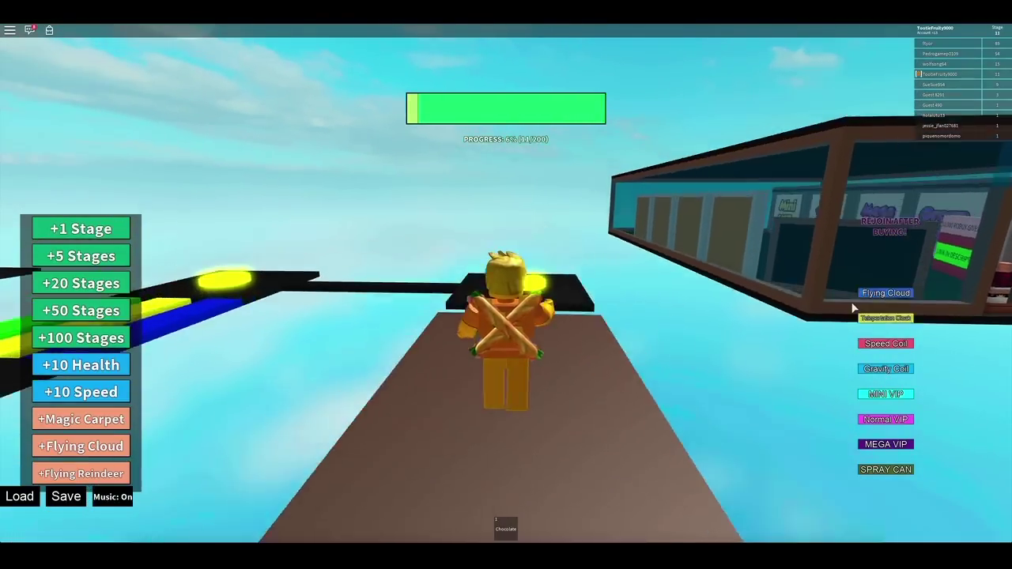
key(w)
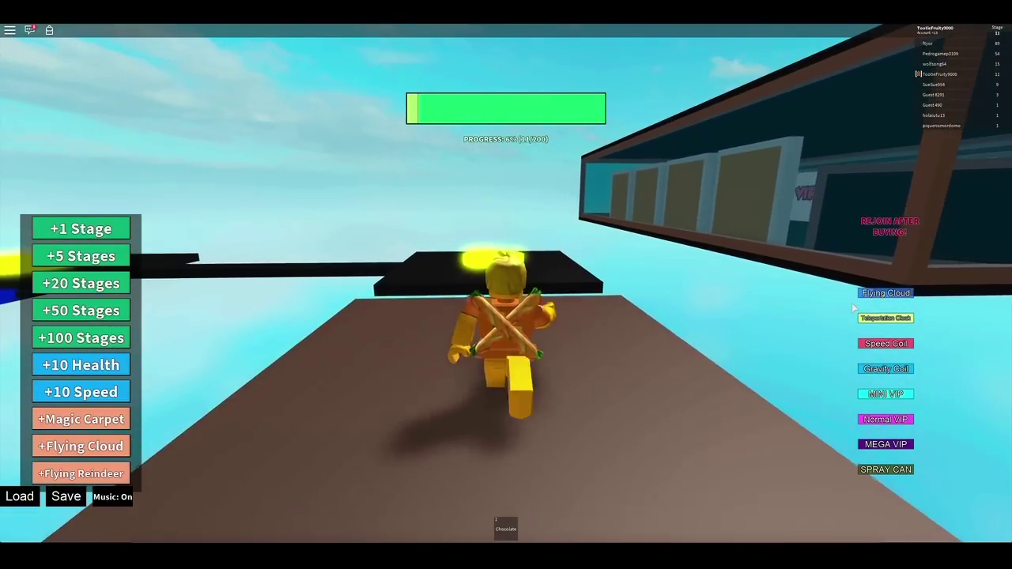
key(w)
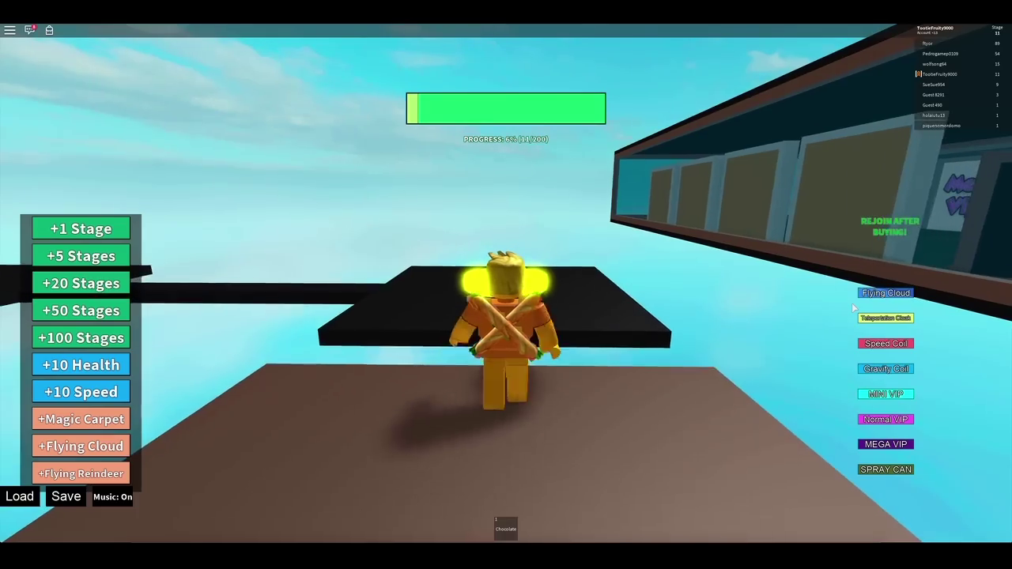
key(space)
key(w)
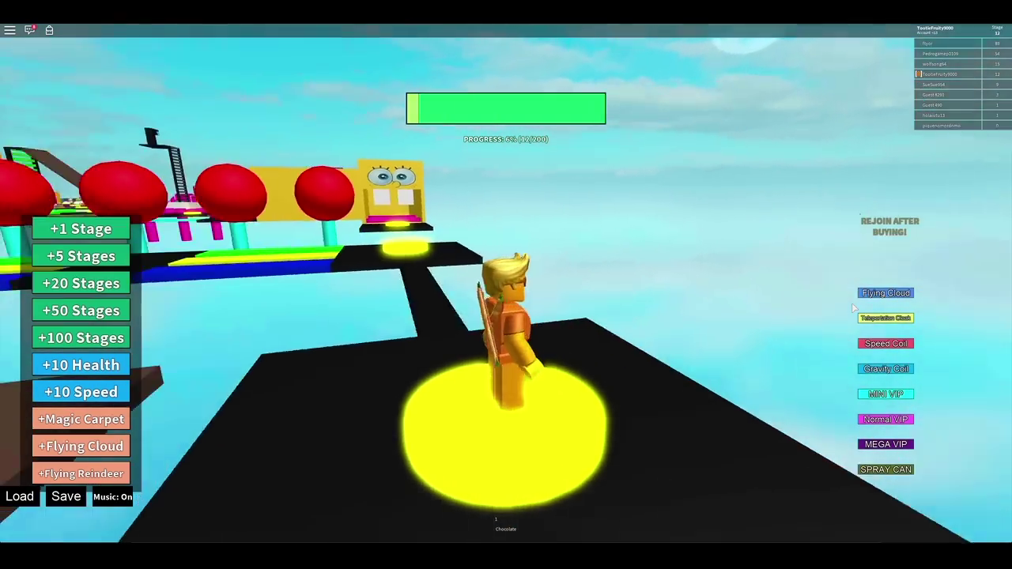
Cross the narrow beam and coloured strips to the stage 14 checkpoint
key(w)
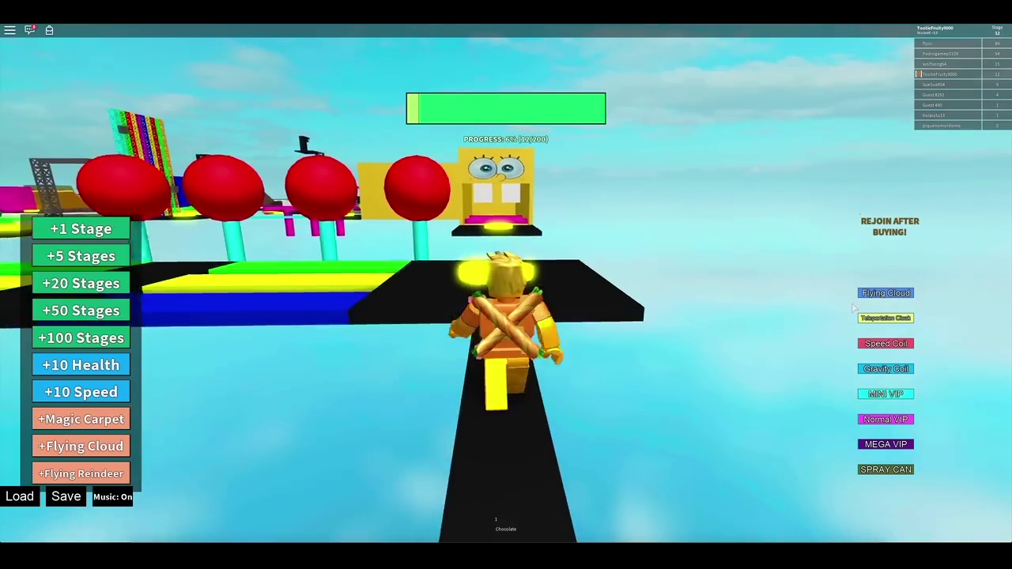
key(w)
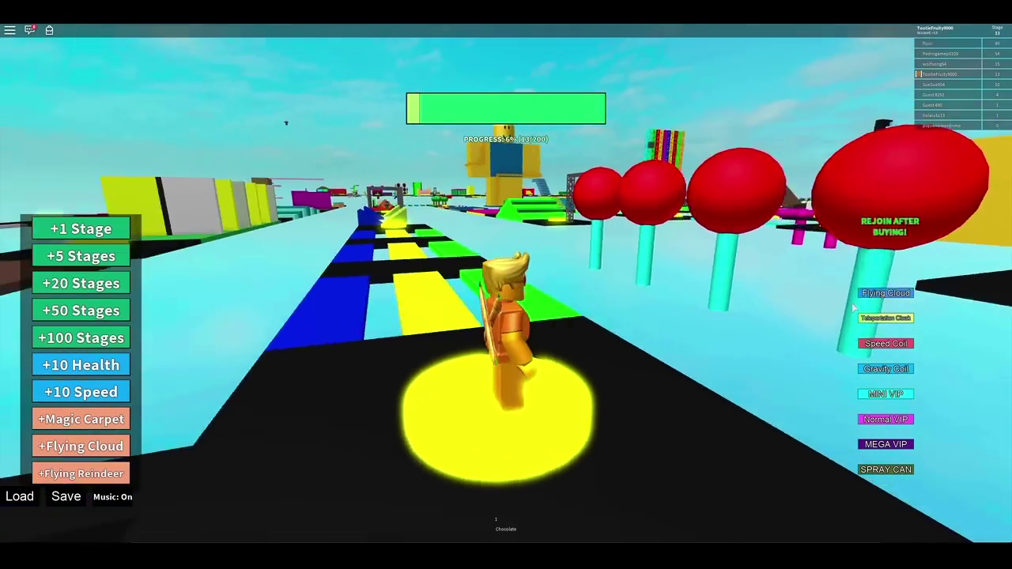
key(w)
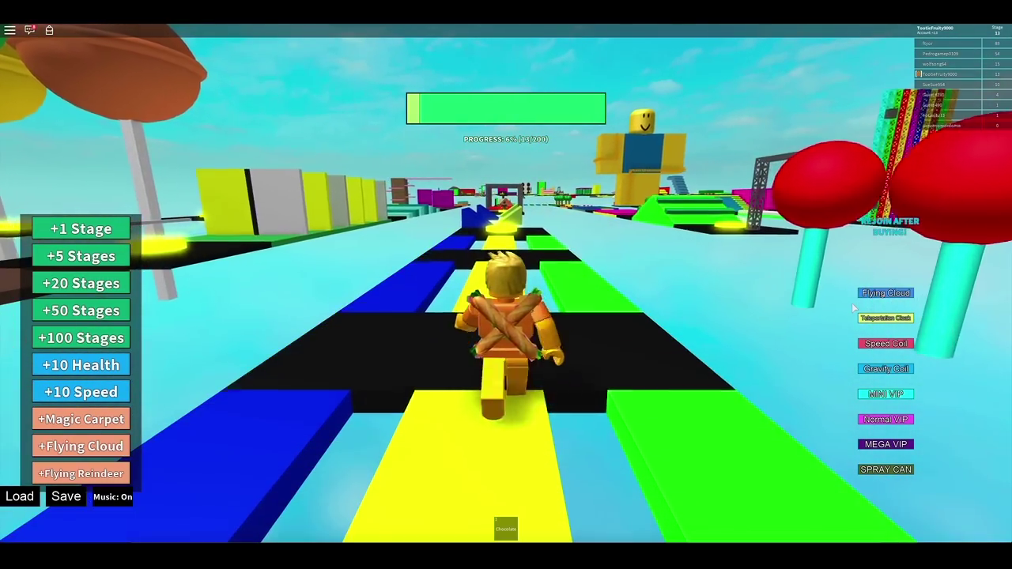
key(w)
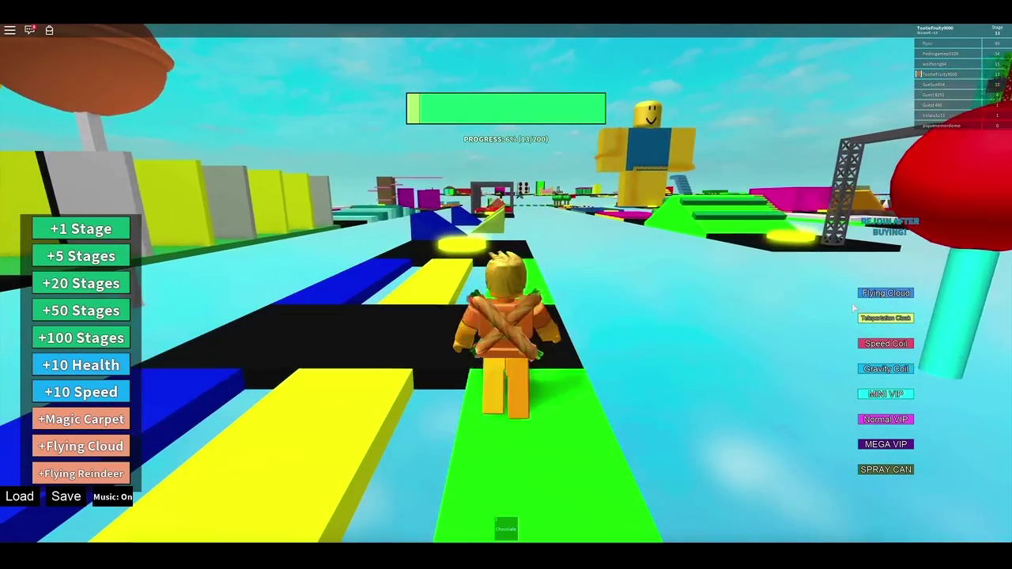
key(w)
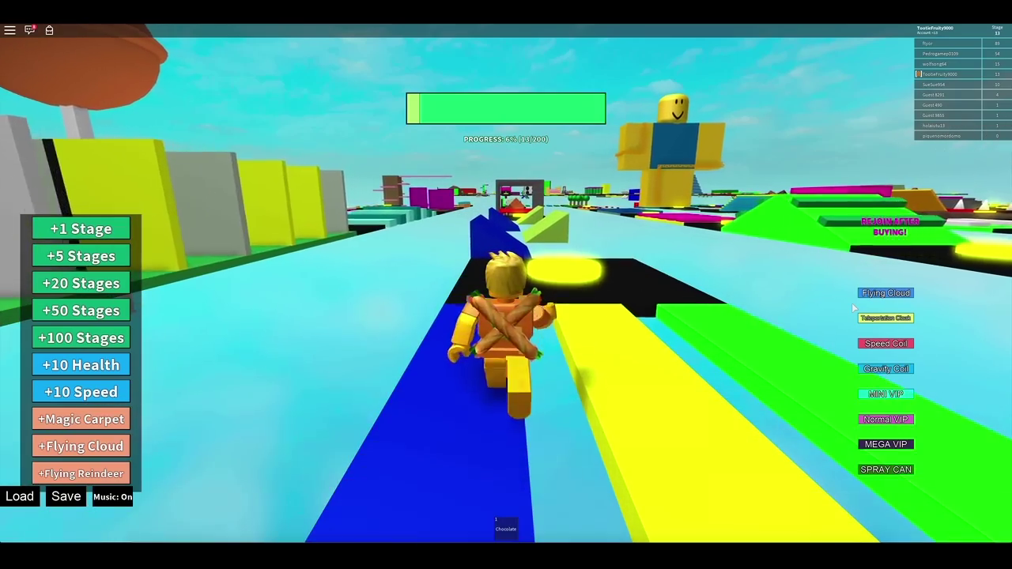
key(w)
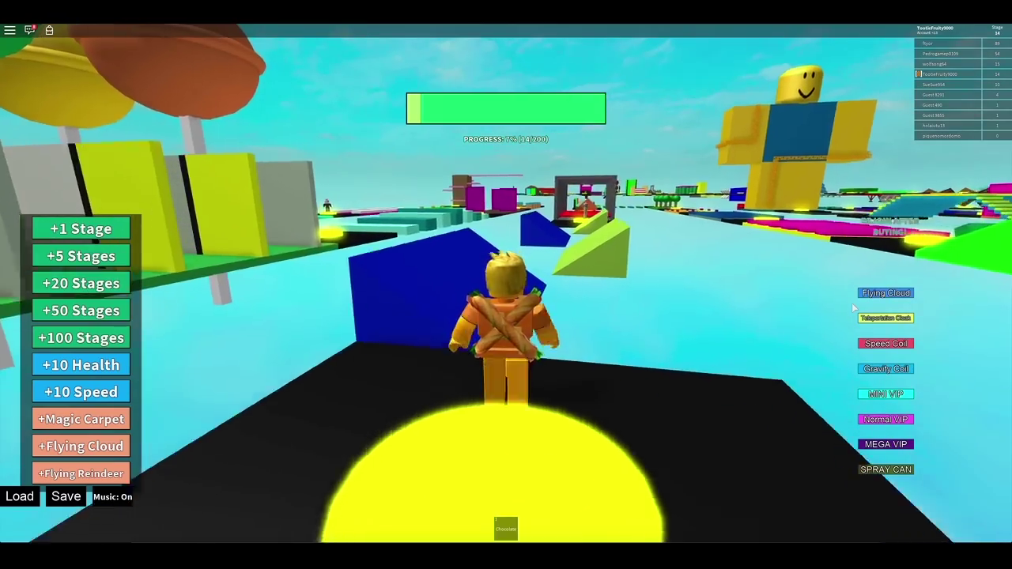
Hop over the yellow and blue wedges toward the red-stair tunnel
key(w)
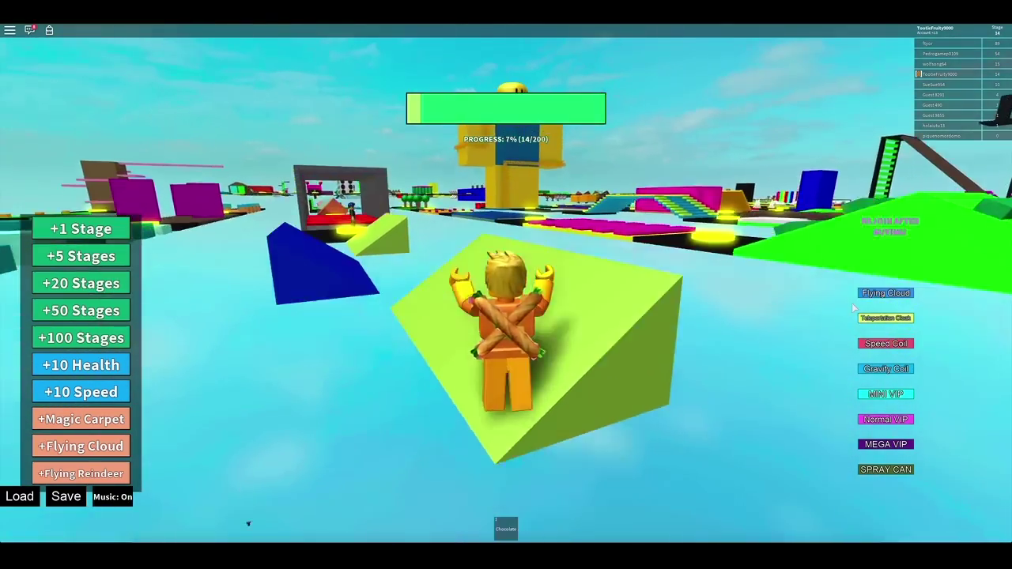
key(w)
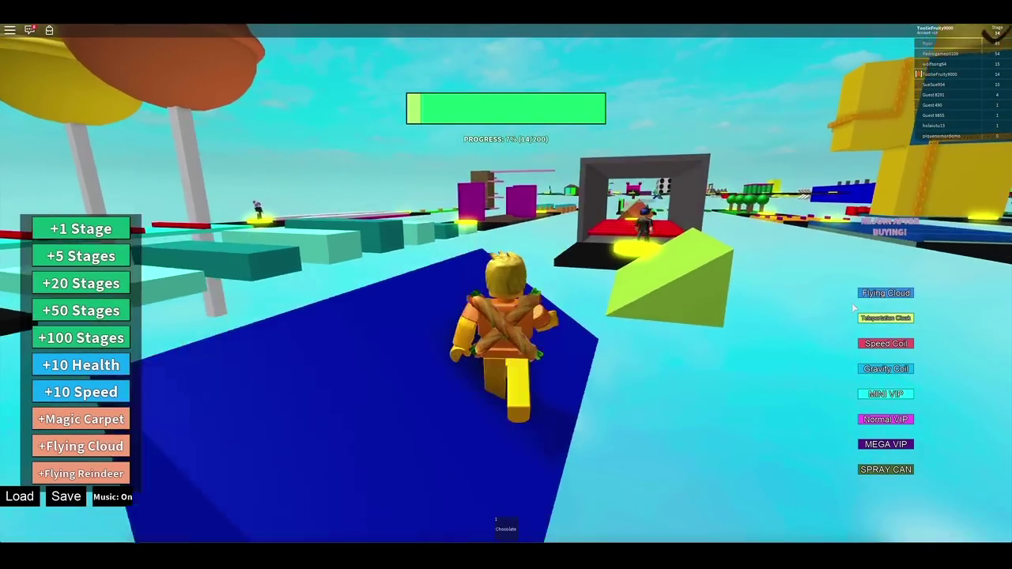
key(w)
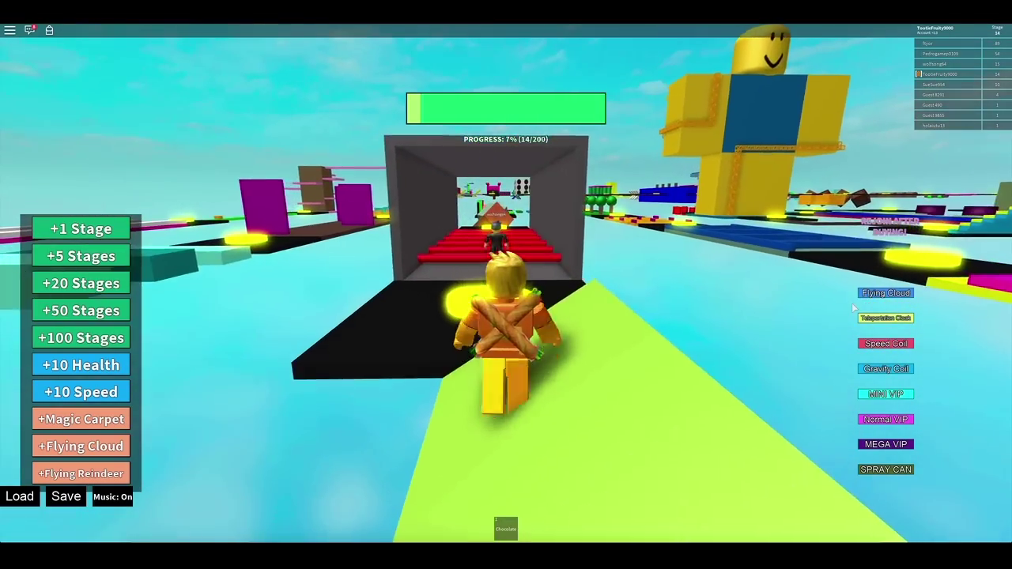
Climb the tunnel's red stairs, passing stage 15, onto the yellow-pad platform
key(w)
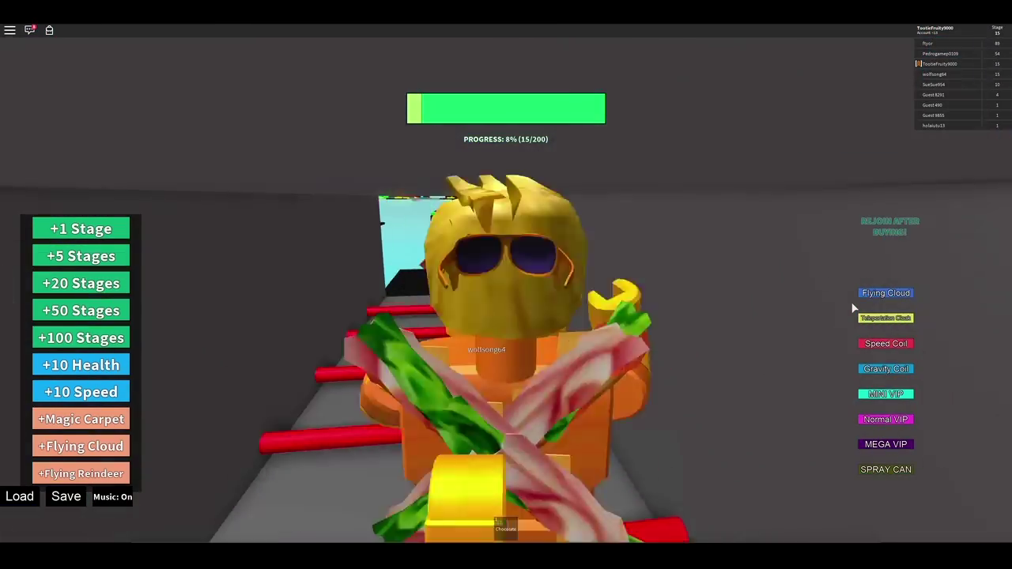
key(w)
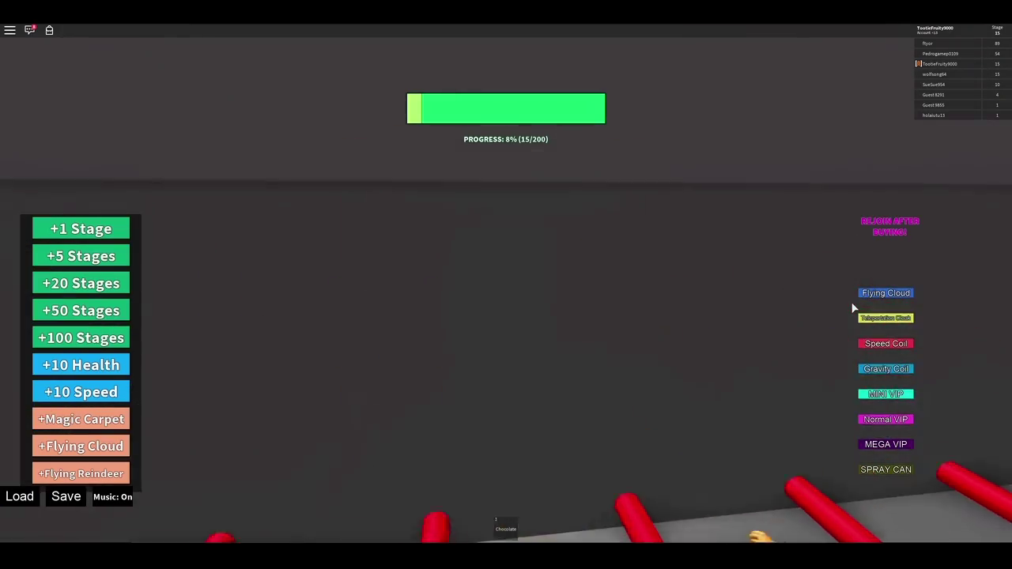
key(w)
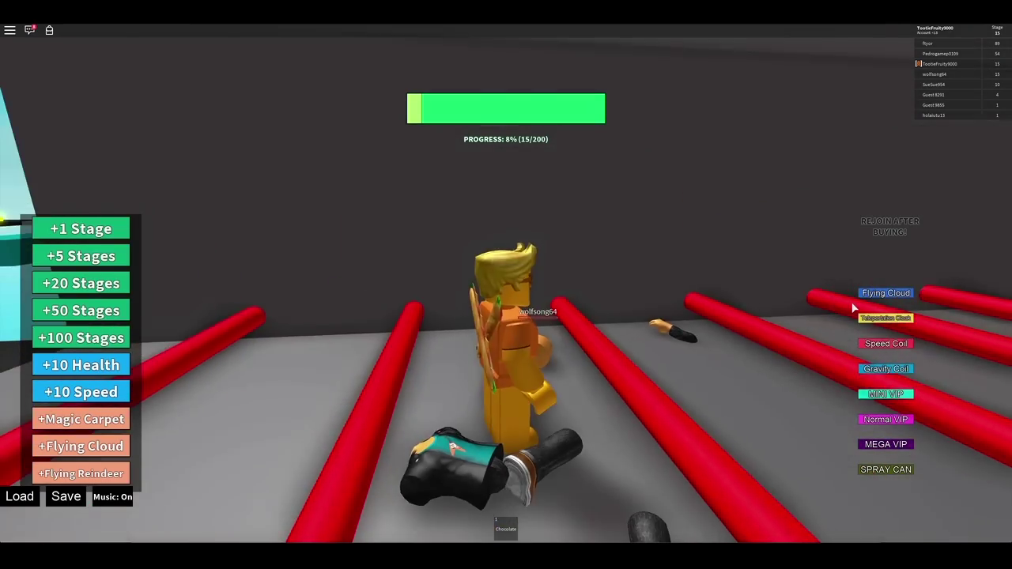
key(w)
key(w)
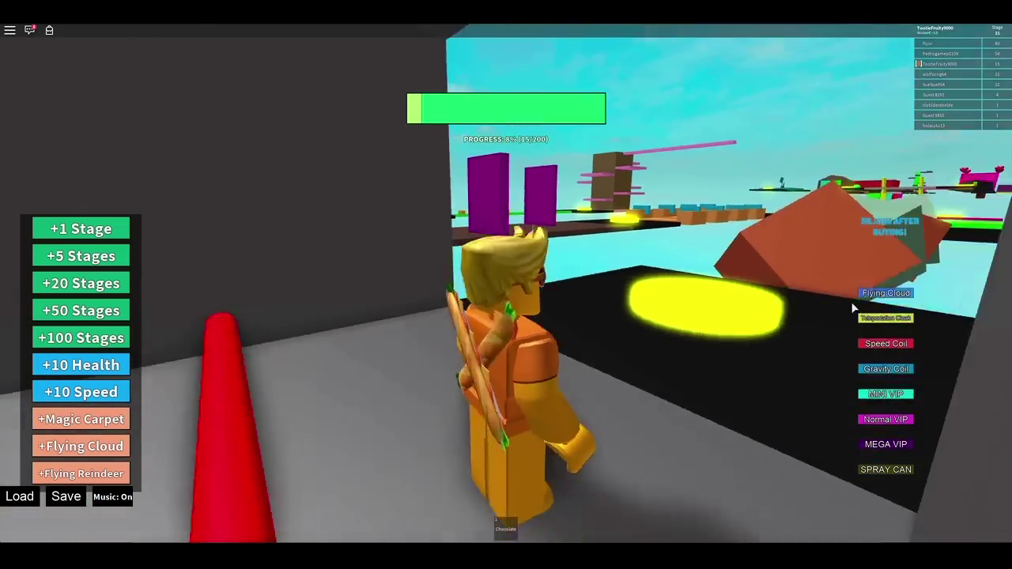
Launch off the pad through stages 16 and 17, then cross the coloured pillars
key(w)
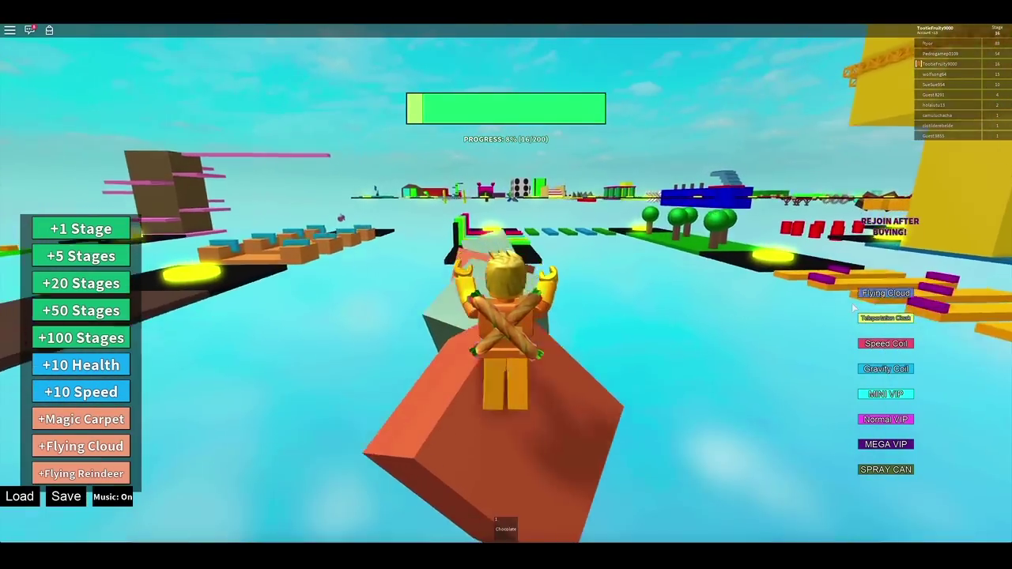
key(w)
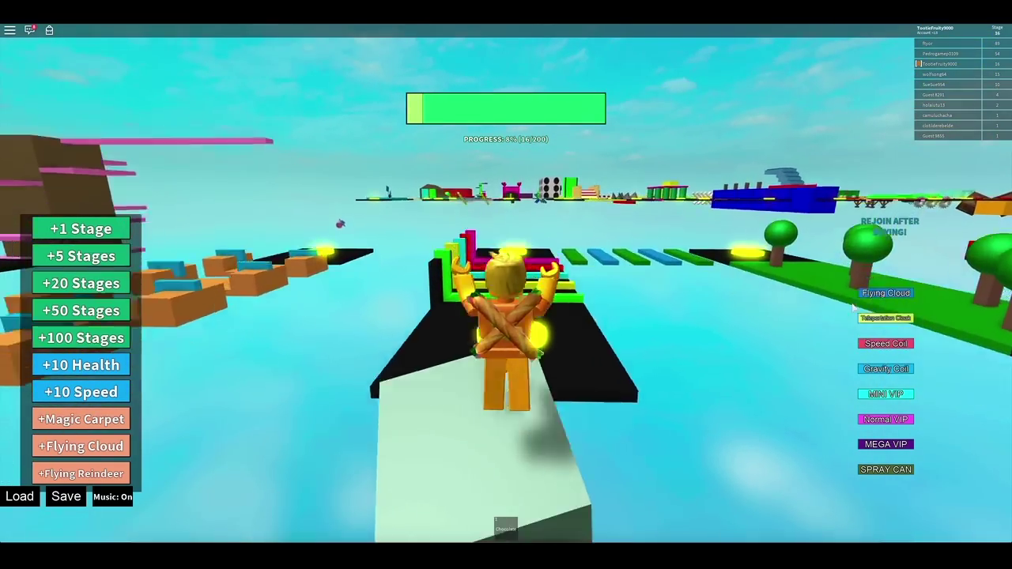
key(w)
key(w)
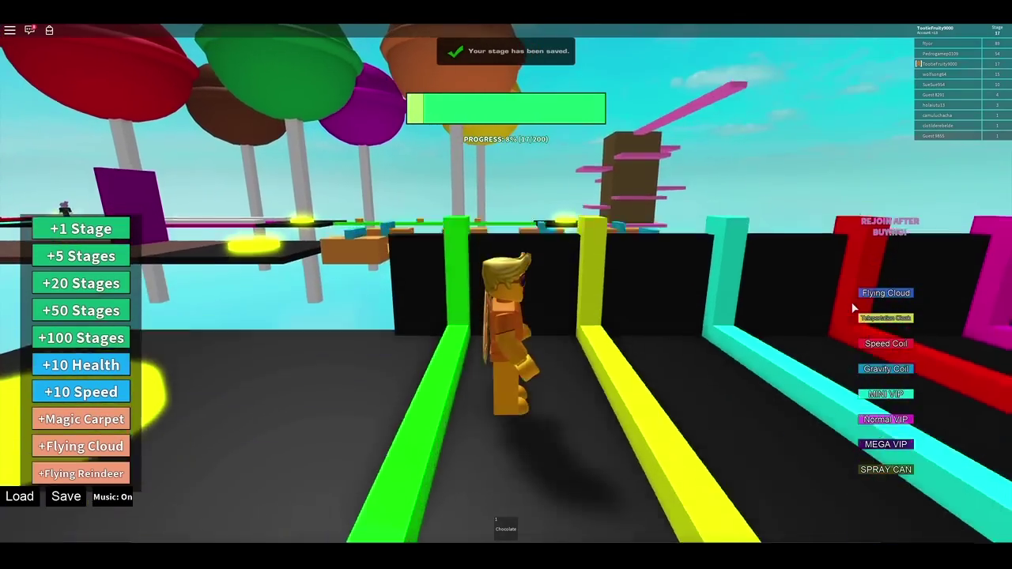
key(d)
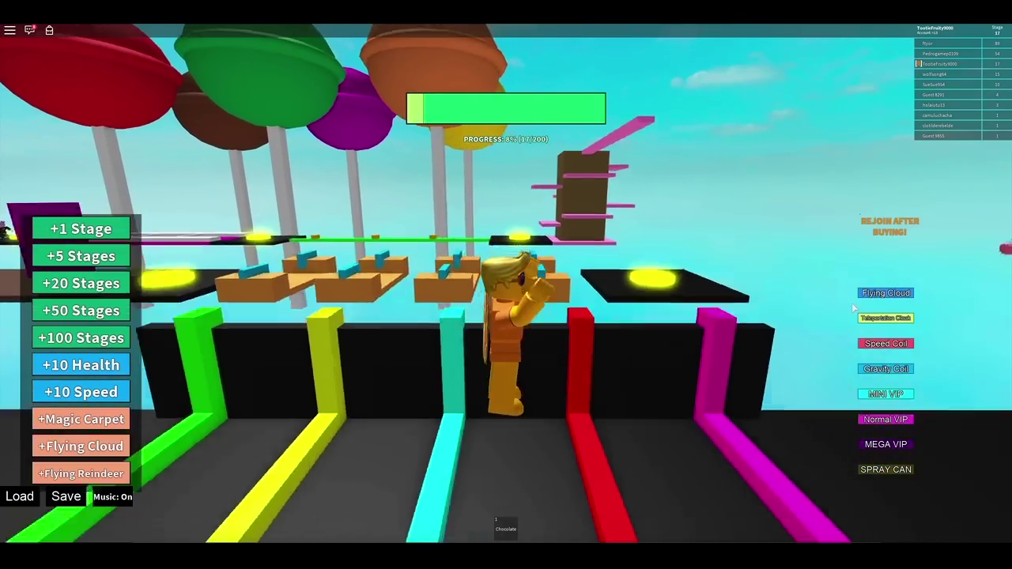
key(w)
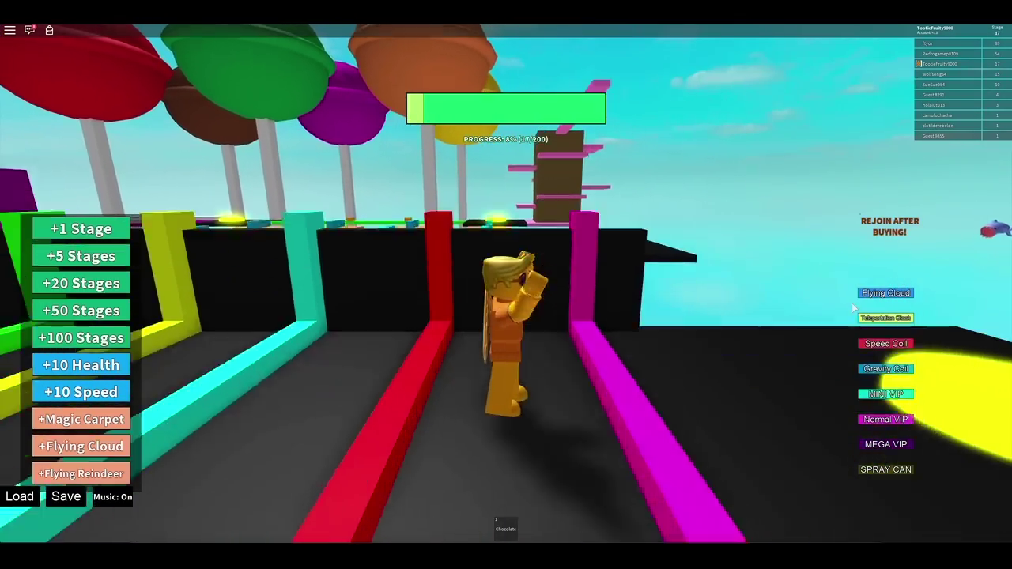
Pass the stage 18 checkpoint and coloured staircase onto the stage 19 green path
key(w)
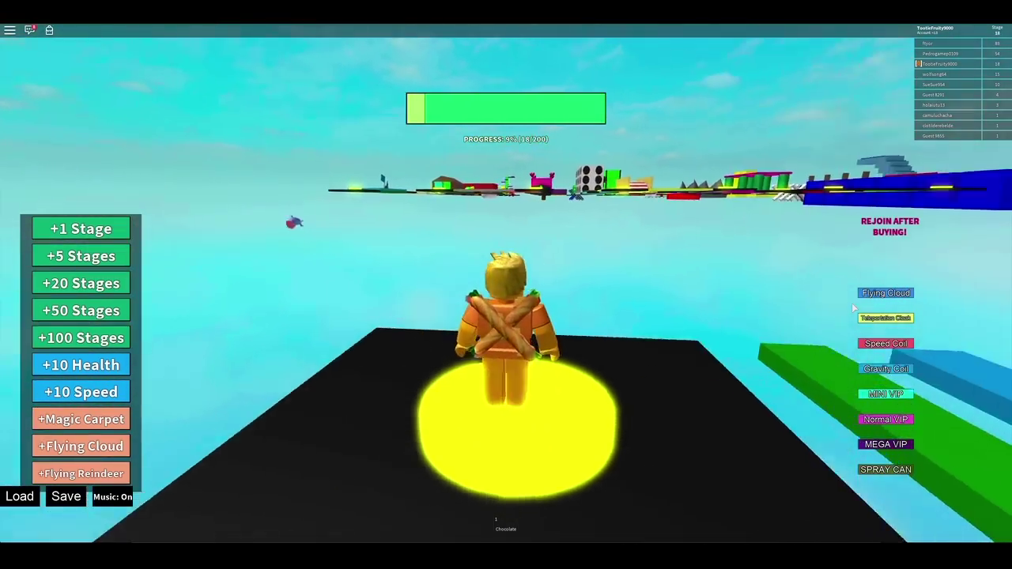
key(w)
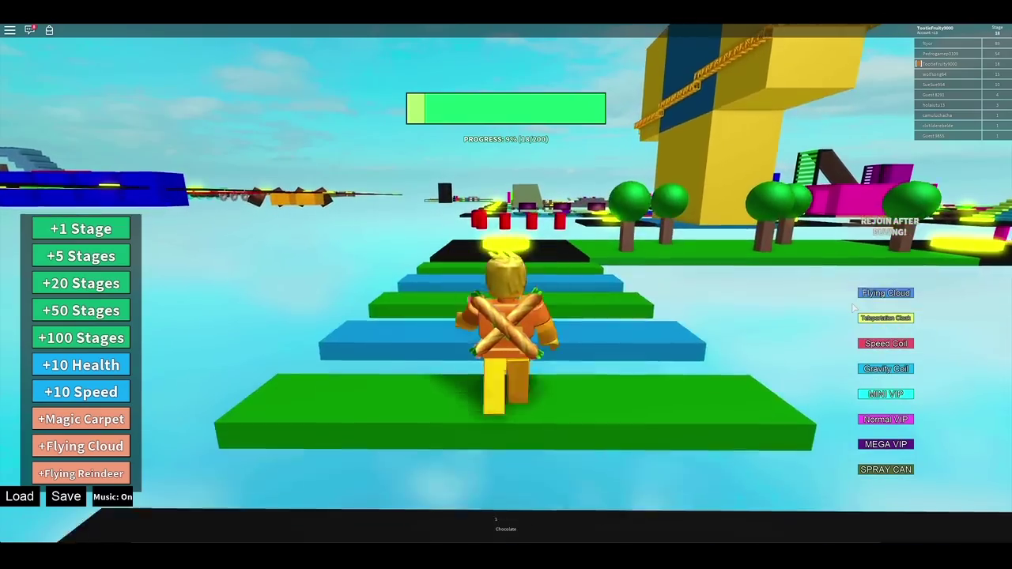
key(w)
key(w)
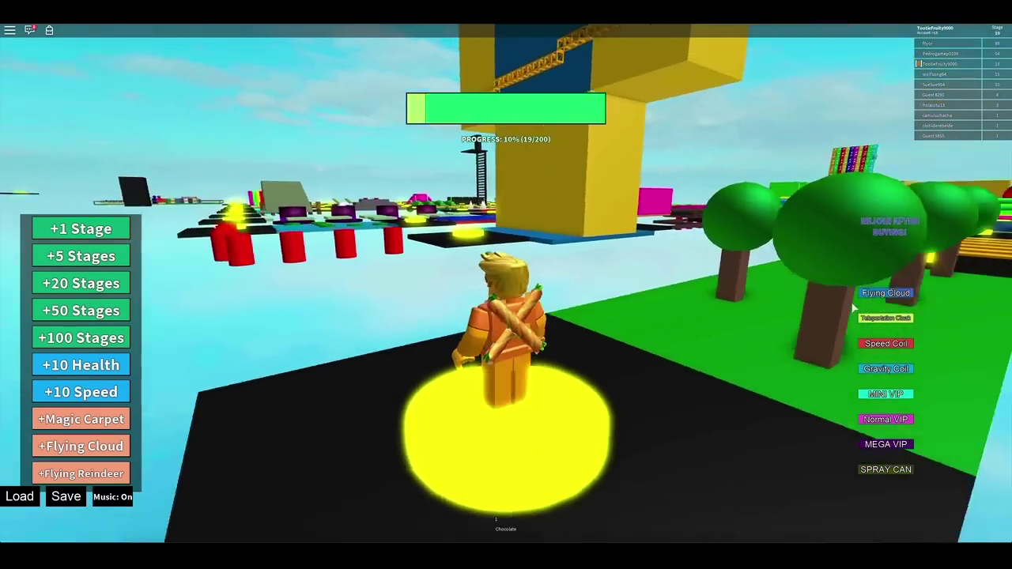
key(w)
key(w)
key(w)
key(w)
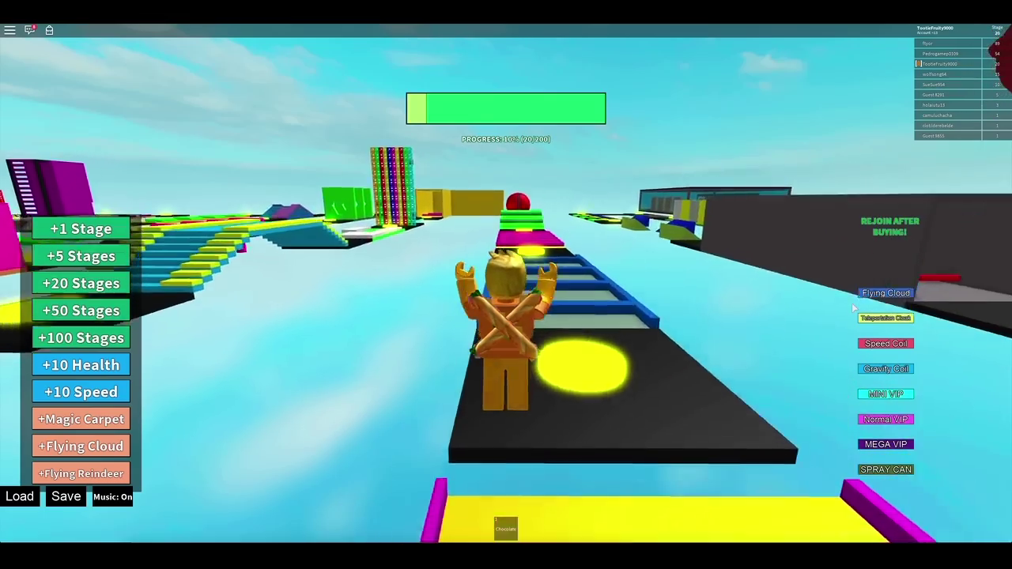
Cross the blue ladder steps and climb the pink steps, reaching stage 24
key(w)
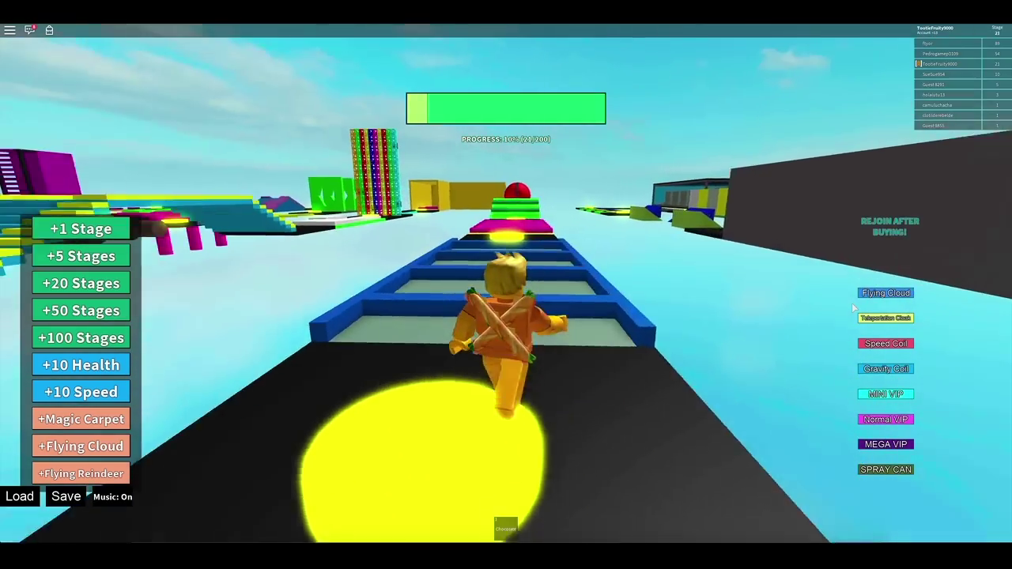
key(w)
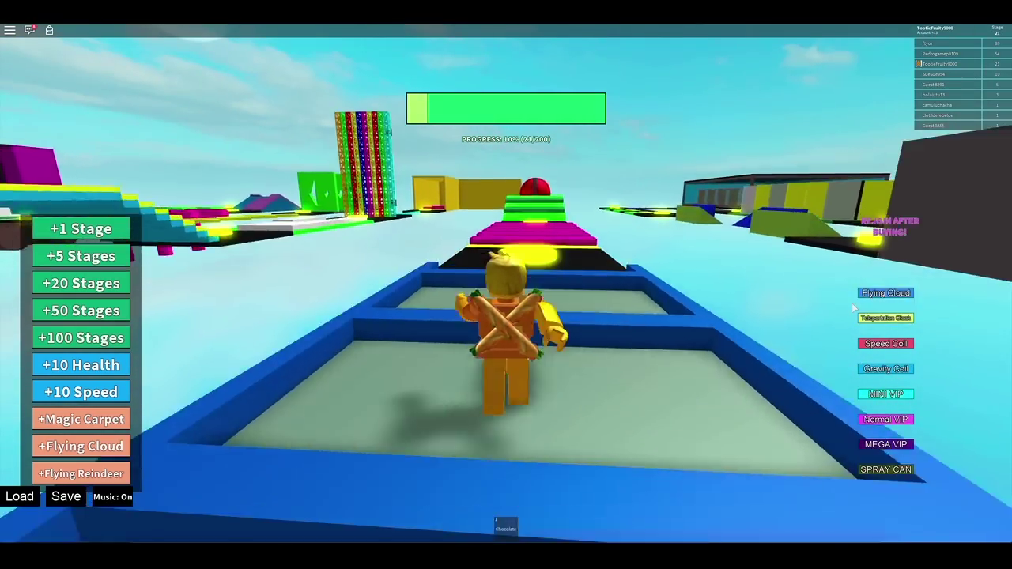
key(w)
key(w)
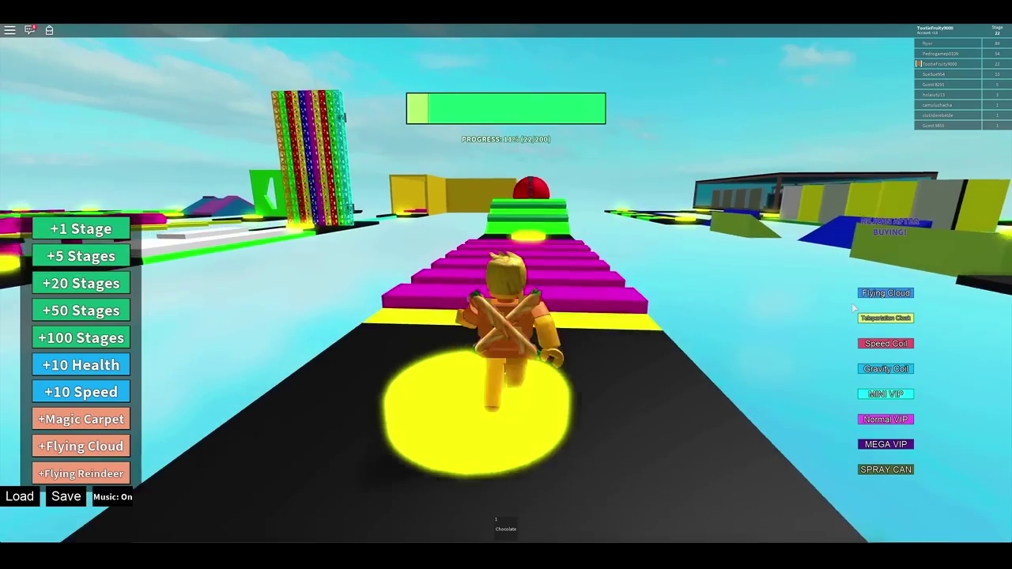
key(w)
key(w)
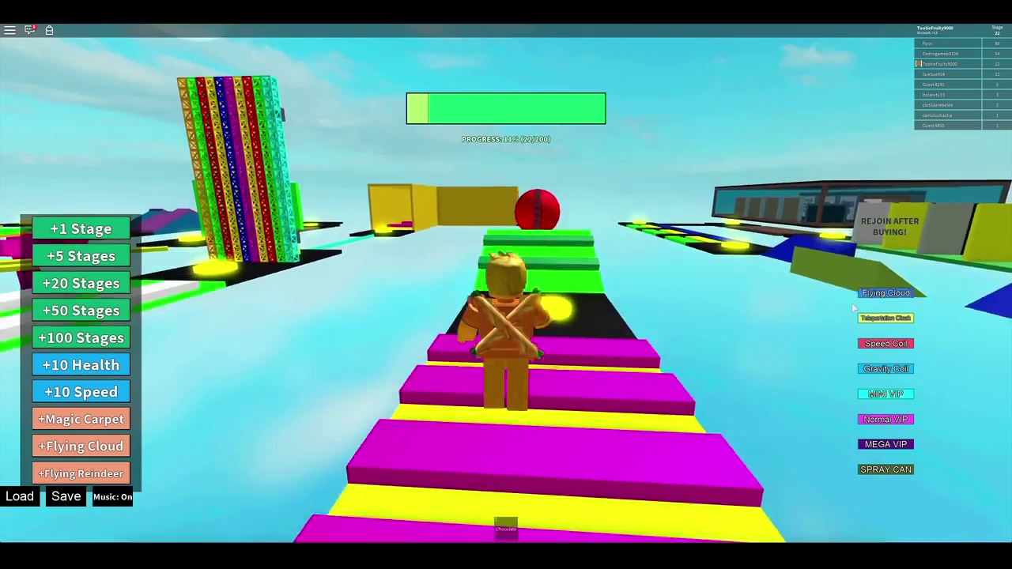
key(w)
key(w)
key(w)
key(w)
key(w)
key(w)
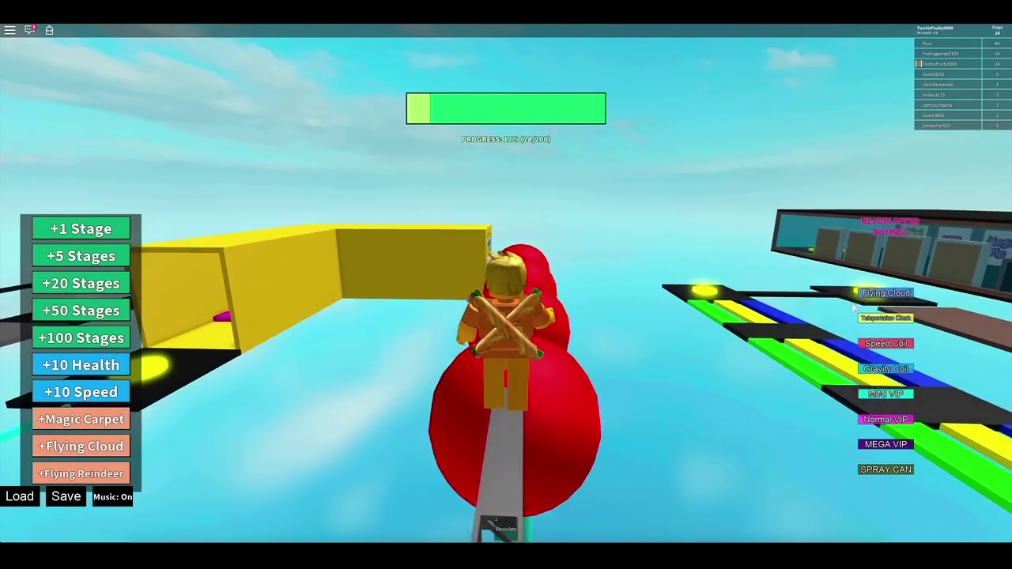
Climb the truss, cross the red sphere and get onto the yellow SpongeBob block
key(w)
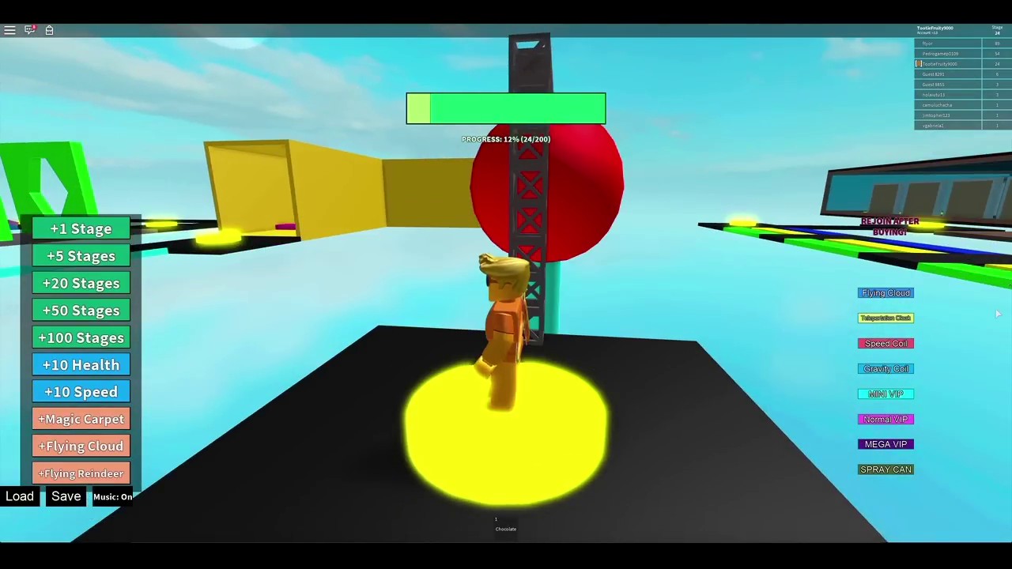
key(w)
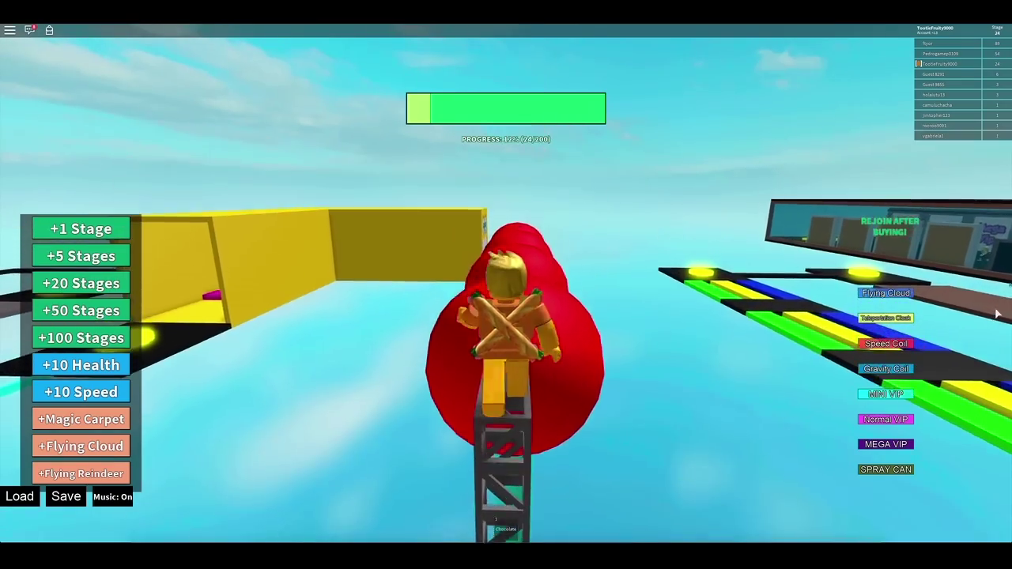
key(w)
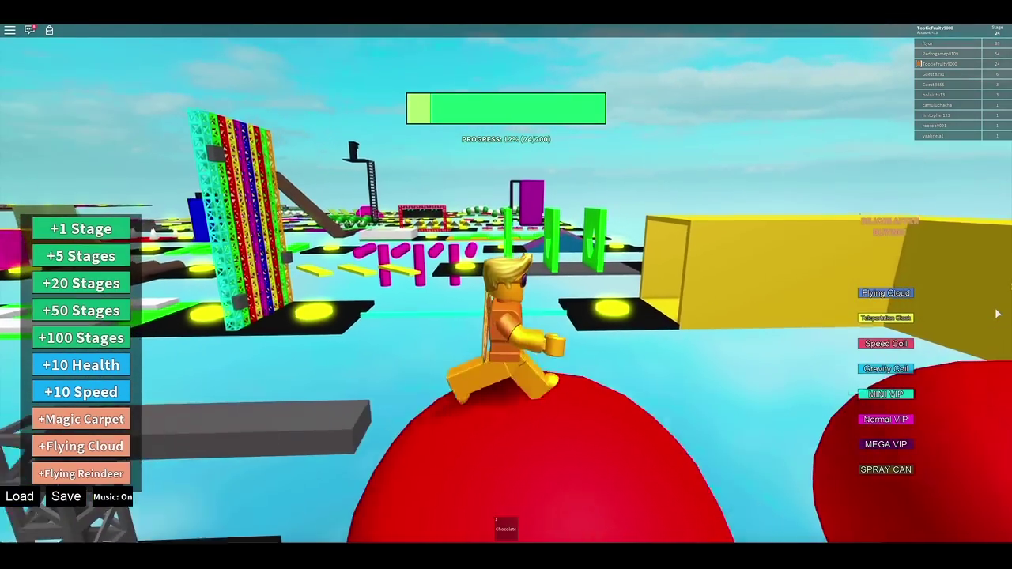
key(w)
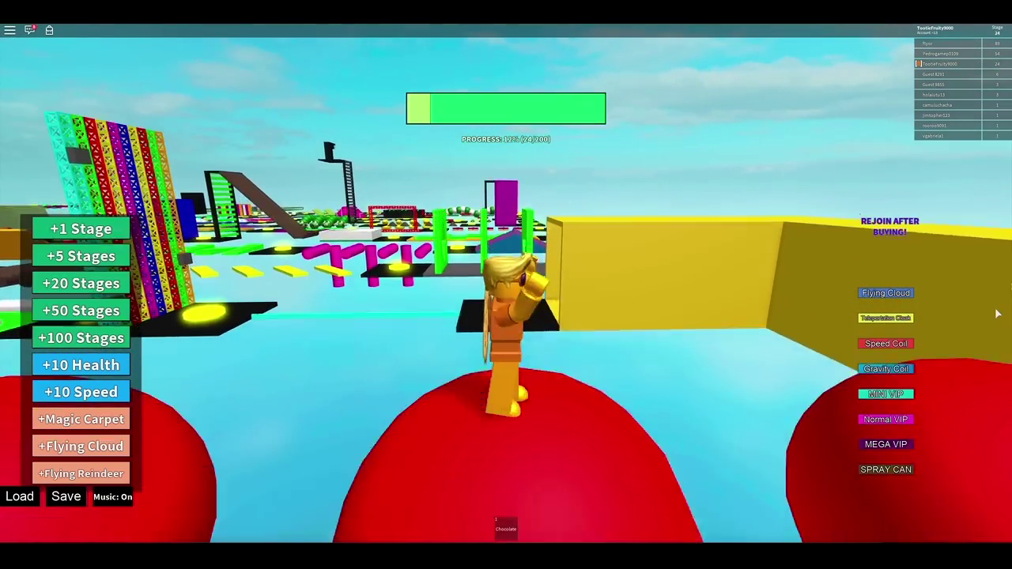
key(w)
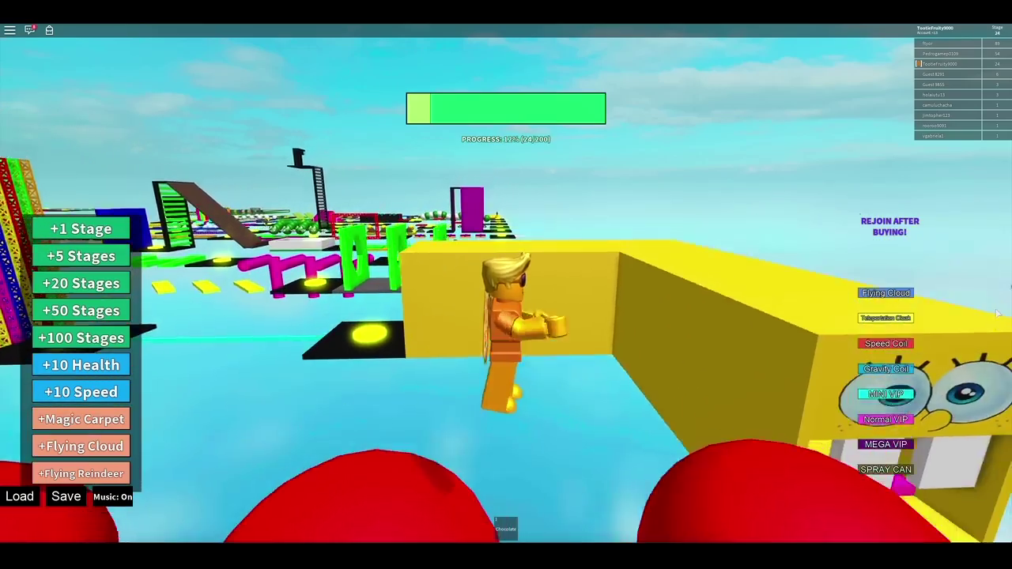
key(w)
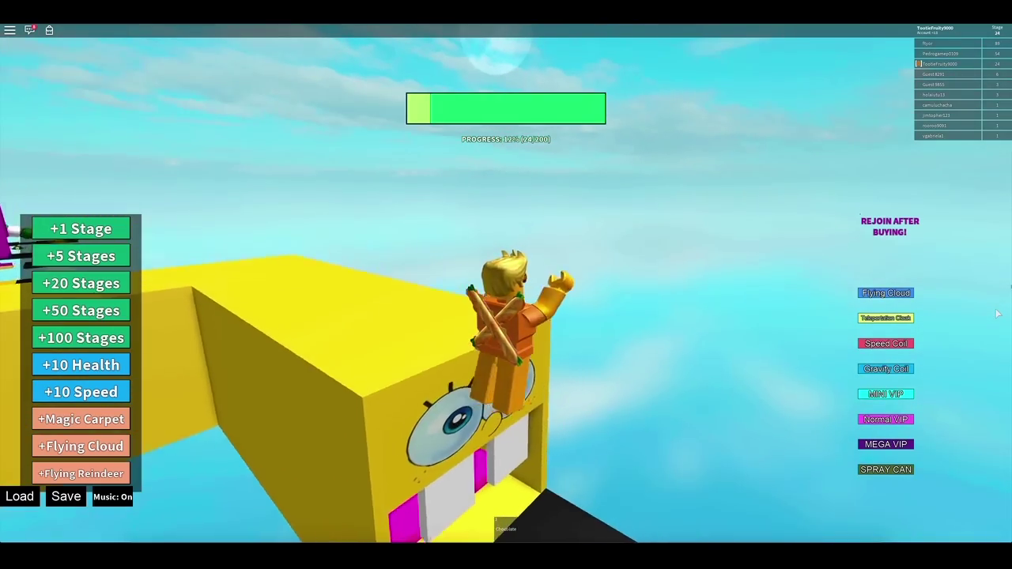
Run through the yellow corridor and over the pink steps, reaching stage 25
key(w)
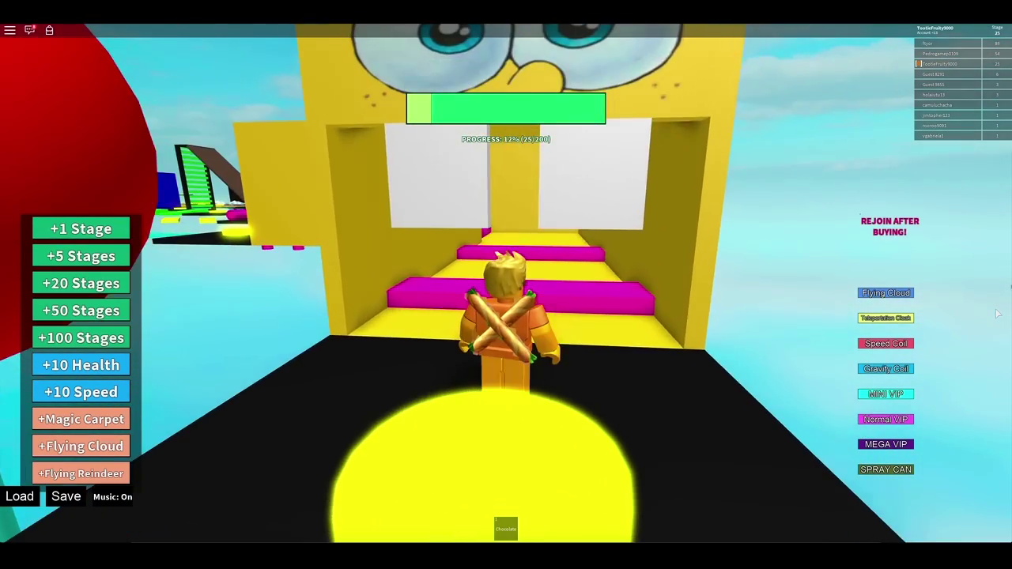
key(w)
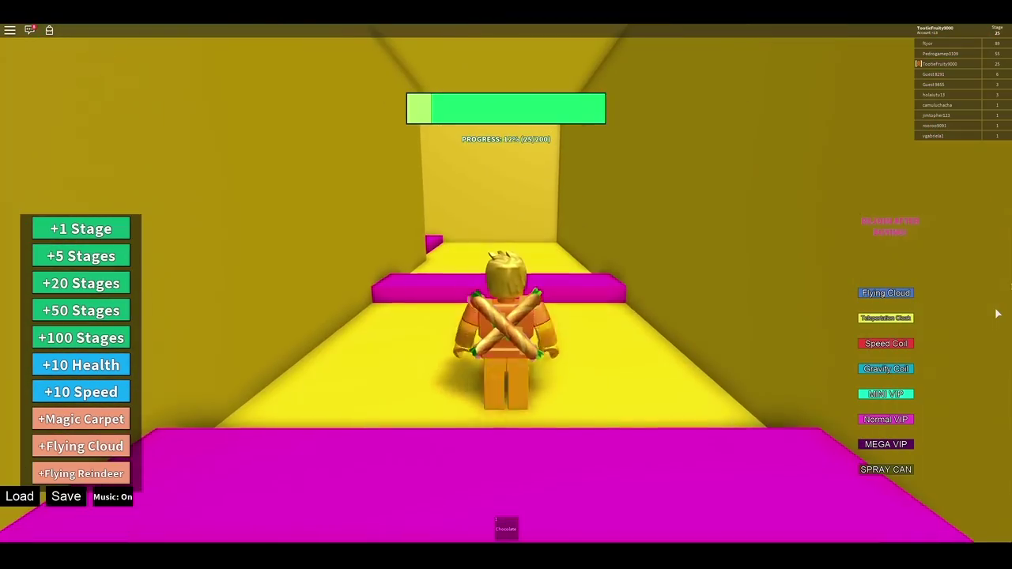
key(w)
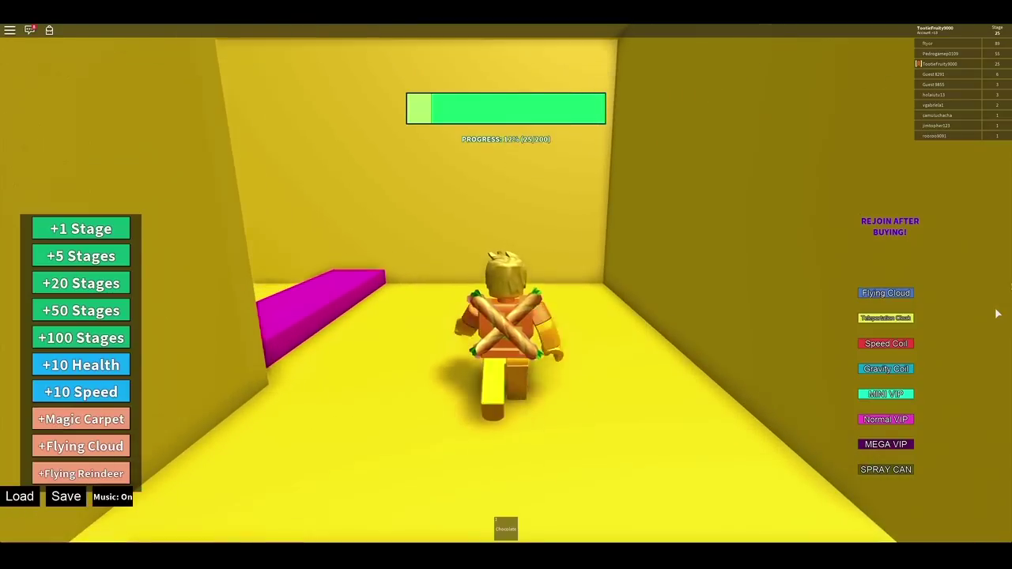
key(w)
key(w)
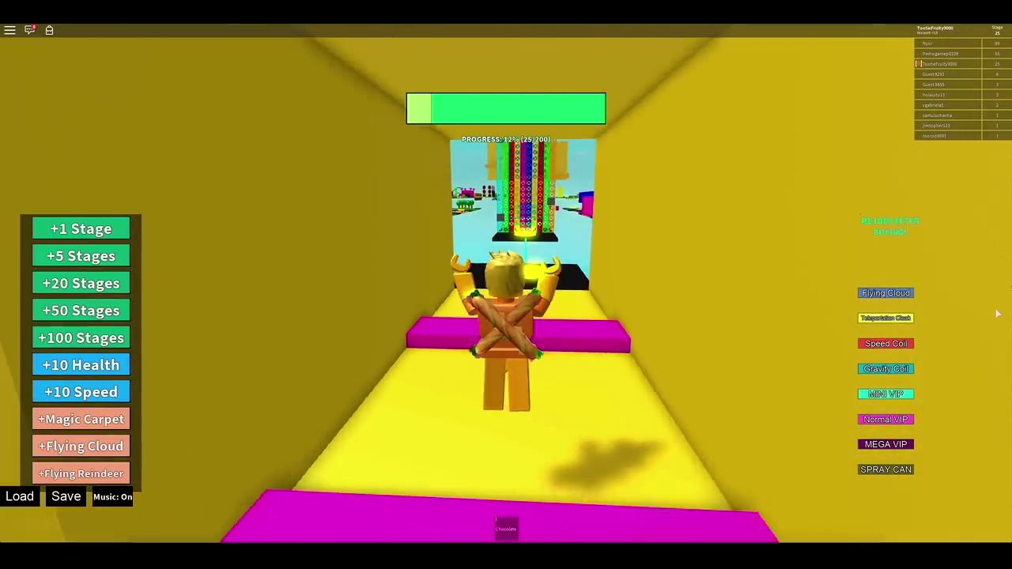
key(w)
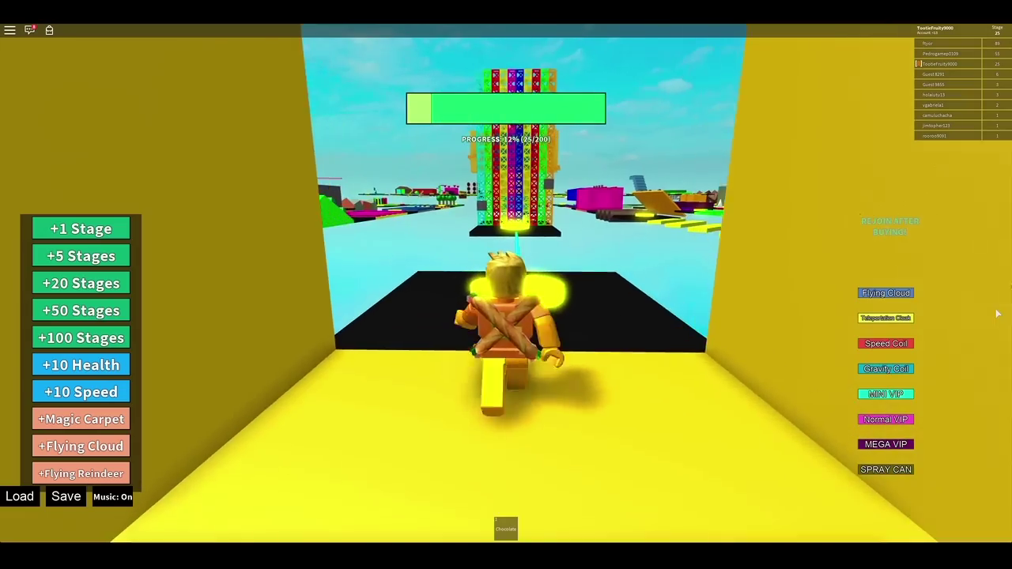
key(w)
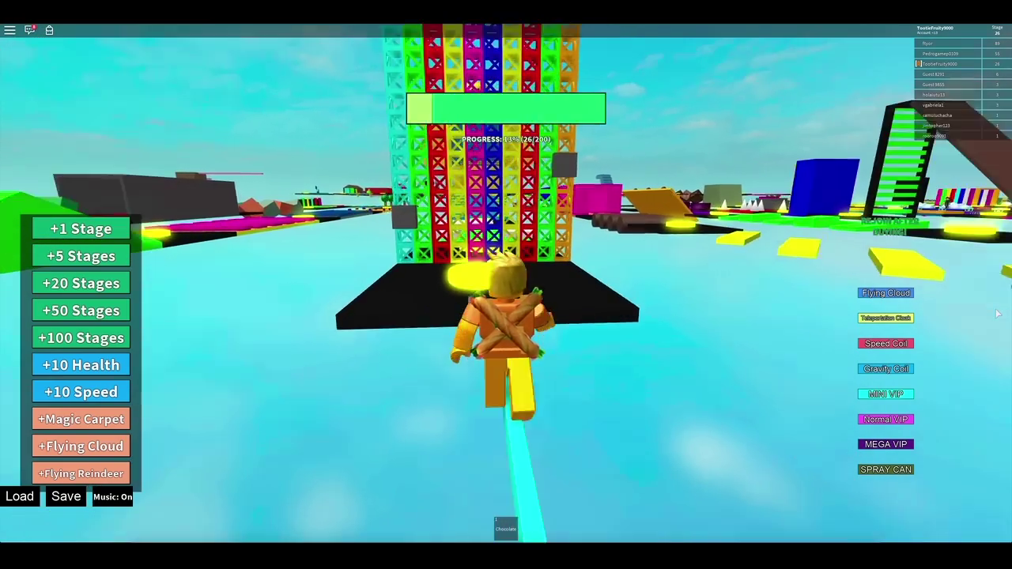
Climb the rainbow truss tower, survey the map, and walk the green path to stage 28
key(w)
key(w)
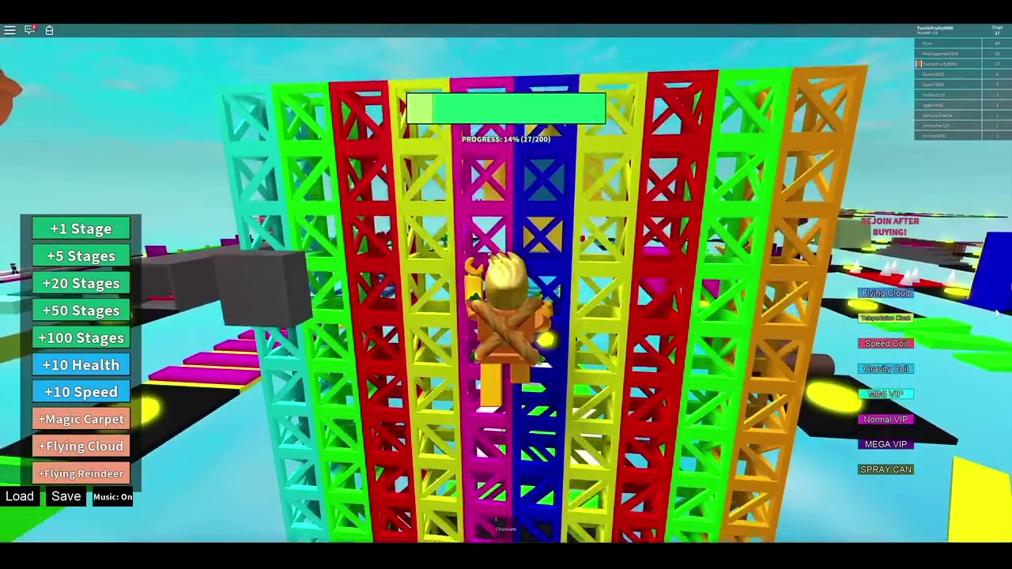
key(w)
drag(506, 316, 316, 317)
mouse_move(506, 316)
mouse_down()
mouse_move(237, 317)
mouse_move(317, 317)
mouse_up()
key(w)
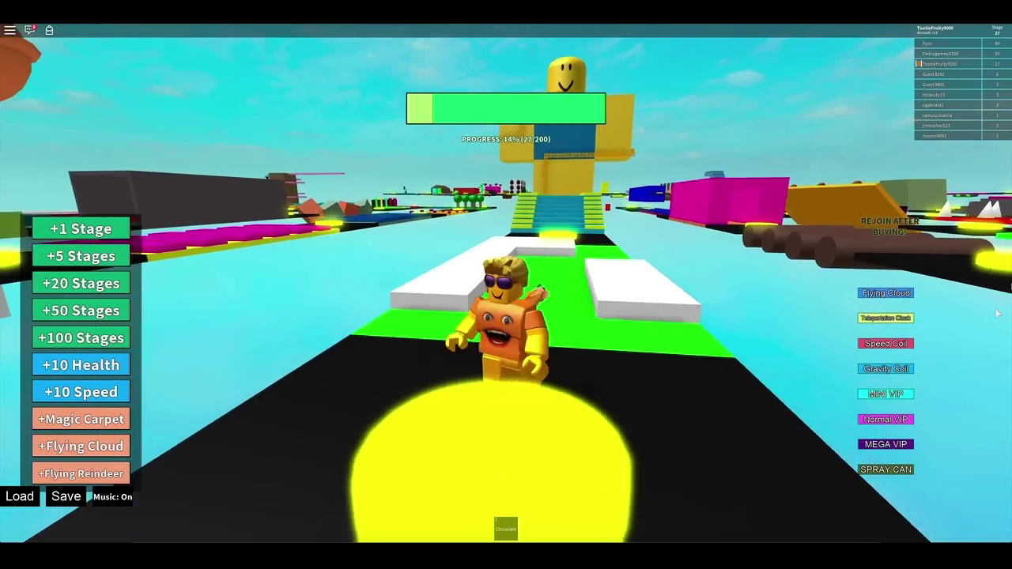
key(w)
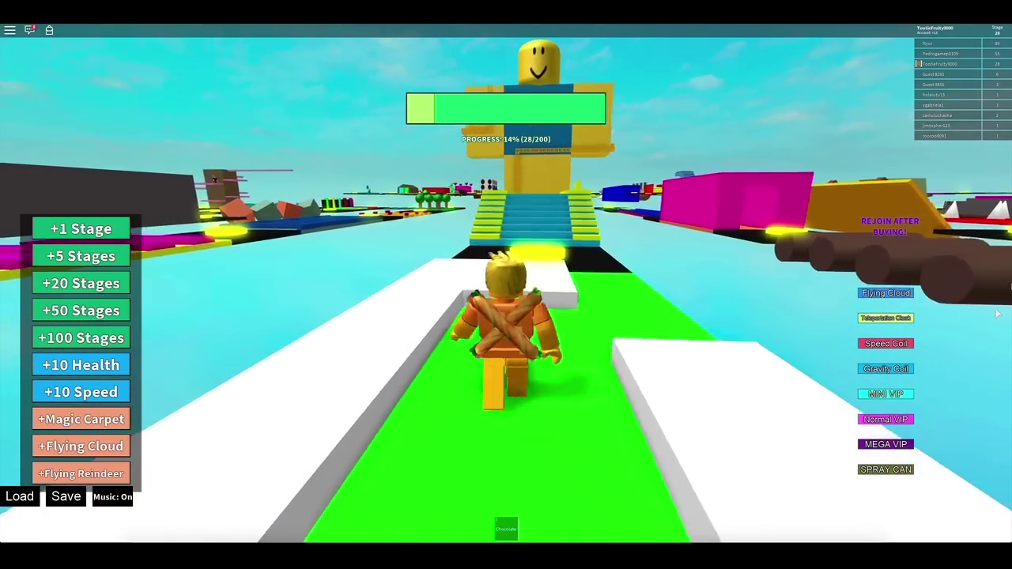
key(w)
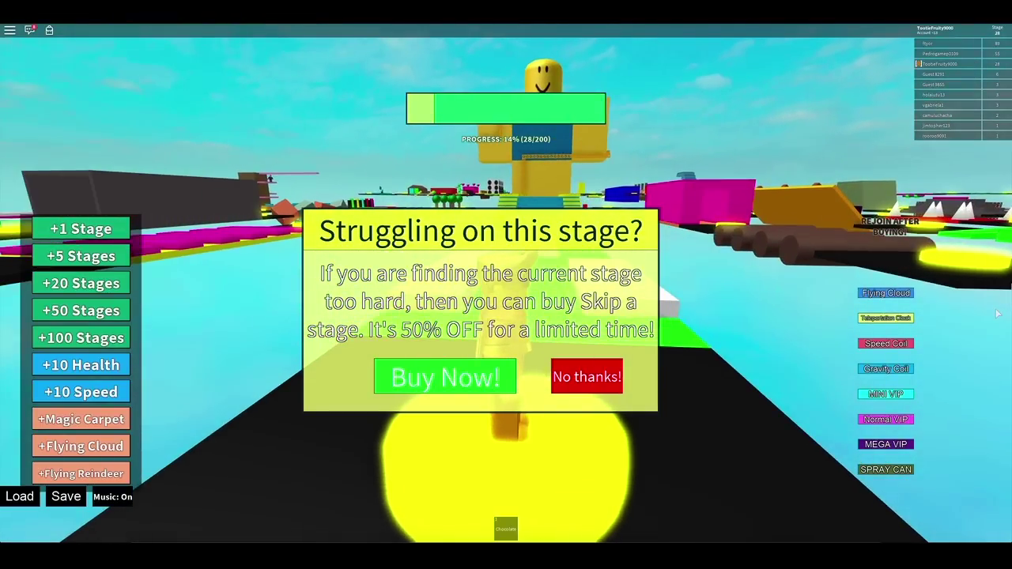
Run up the stairs by the statue, passing stage 29, to the top platform
key(w)
key(w)
key(w)
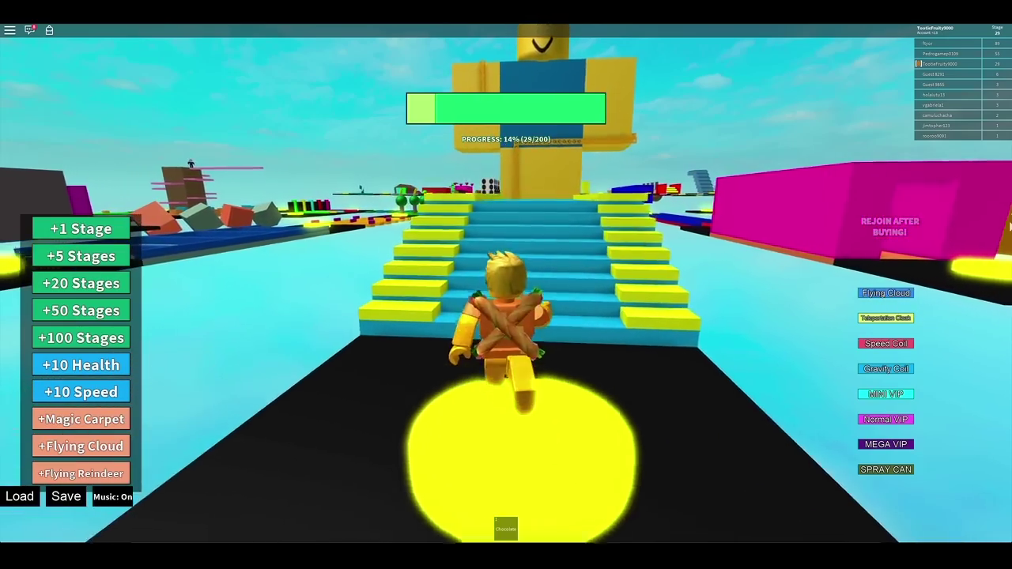
key(w)
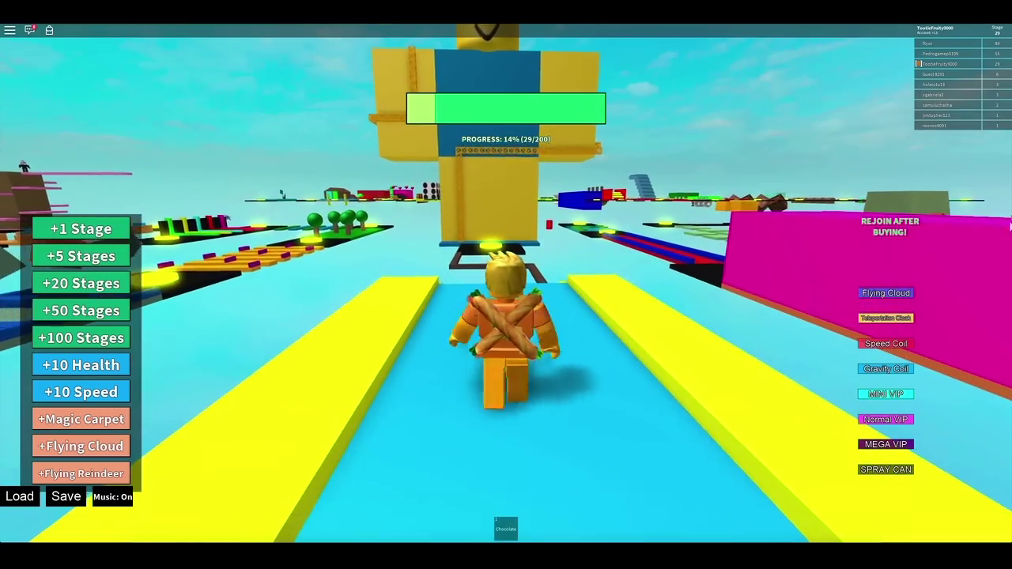
key(w)
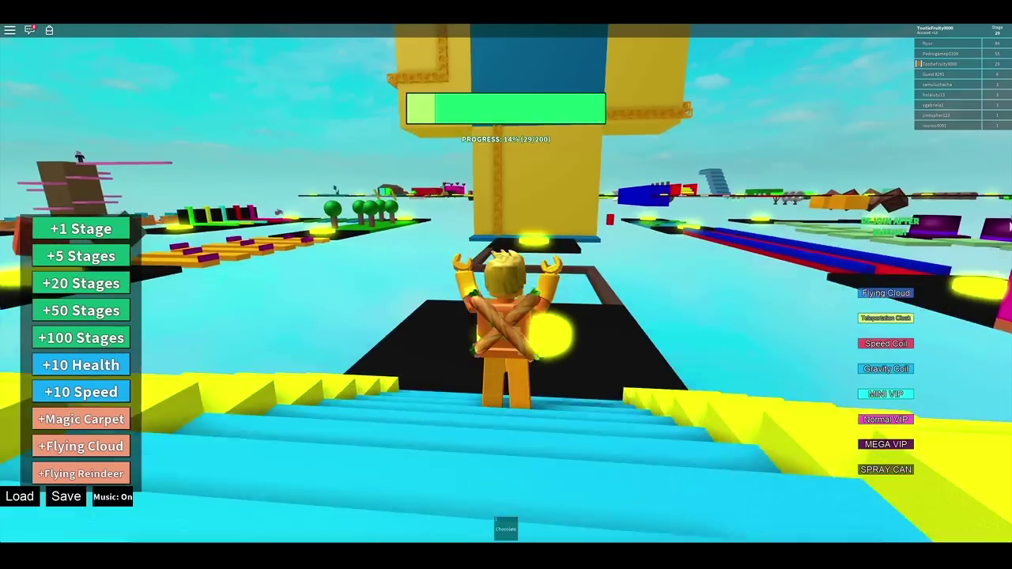
Walk the narrow brown beams to the stage 31 checkpoint at the yellow tower
key(space)
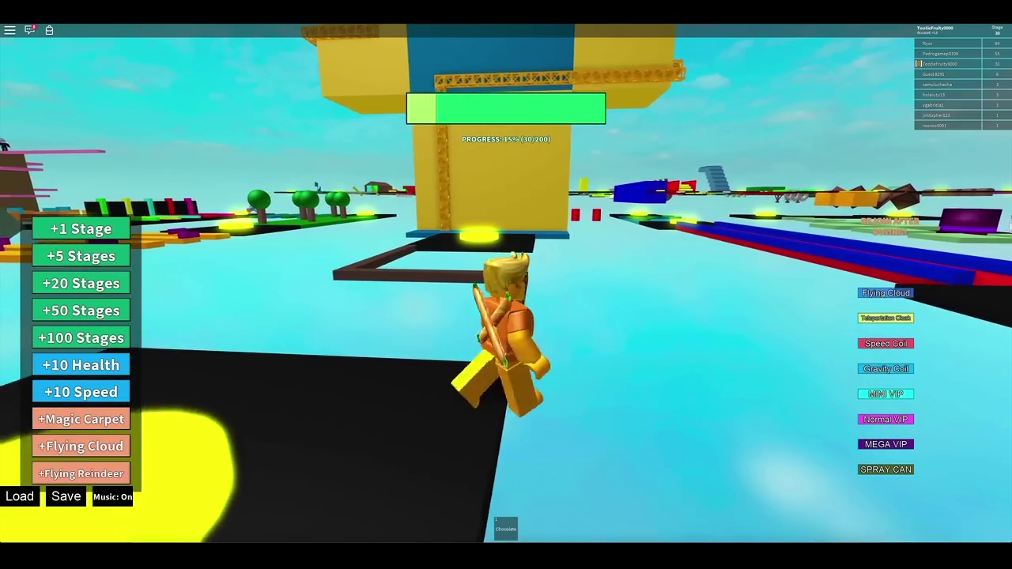
key(w)
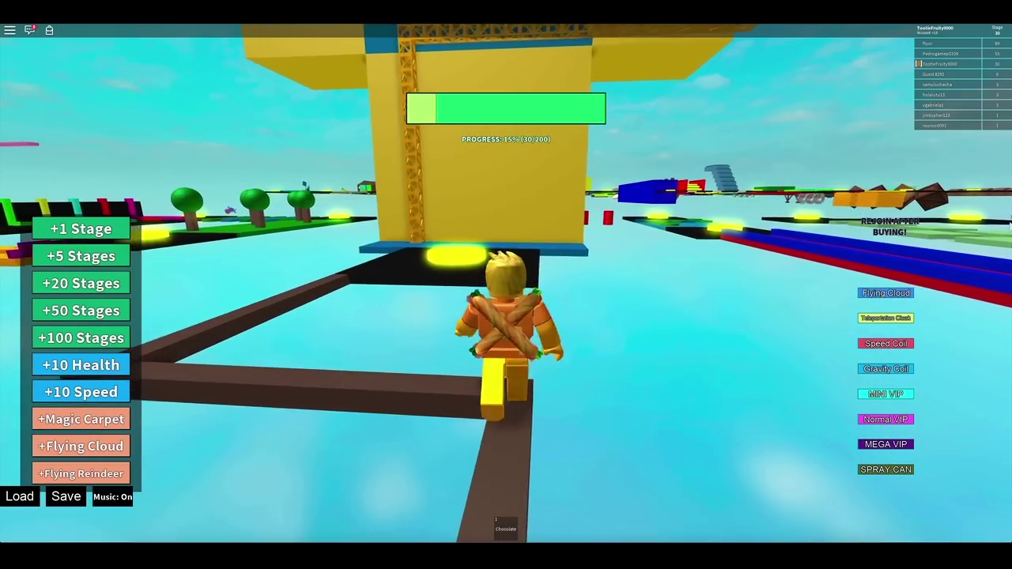
key(w)
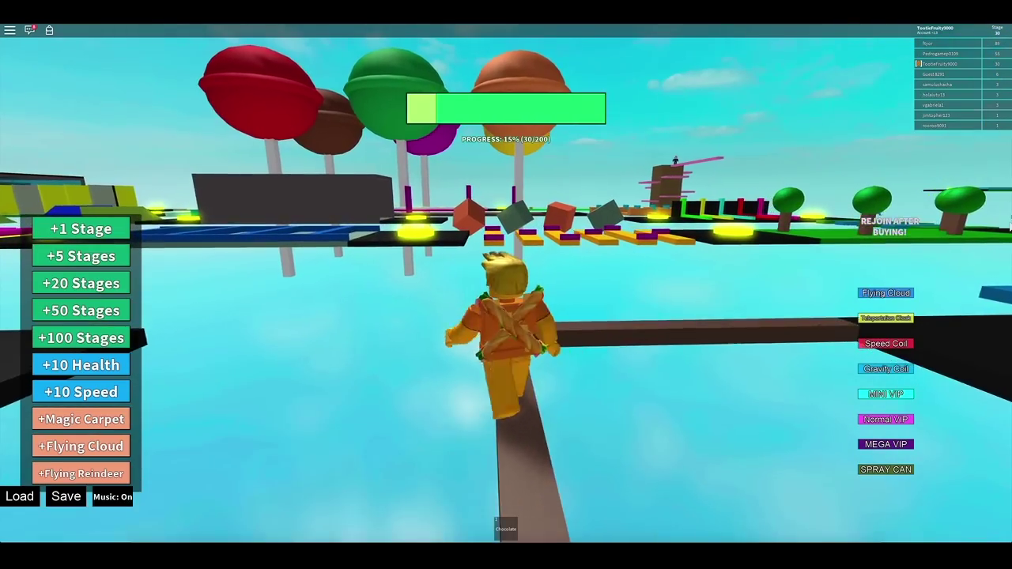
key(w)
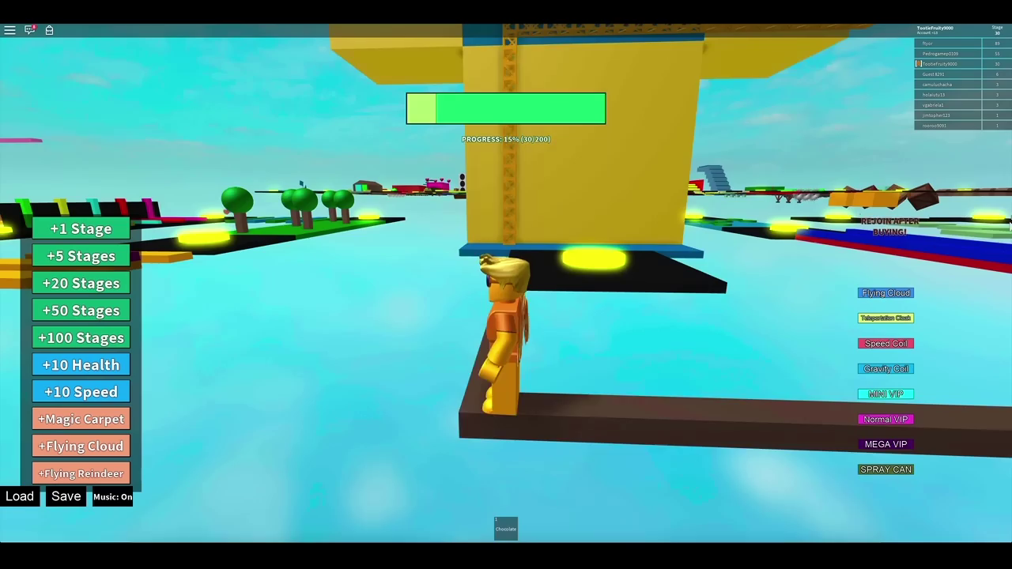
key(w)
key(w)
key(w)
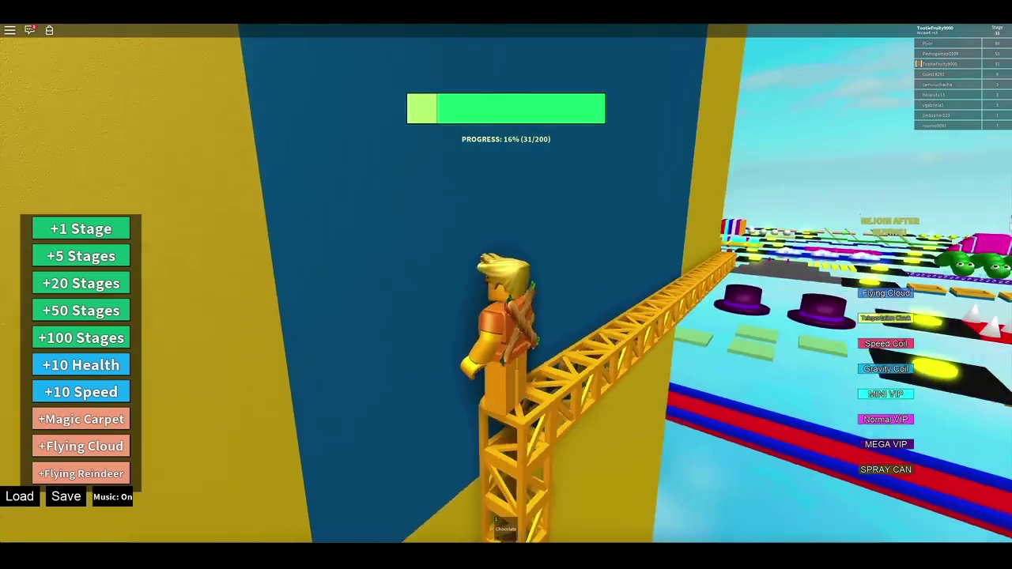
drag(633, 316, 395, 317)
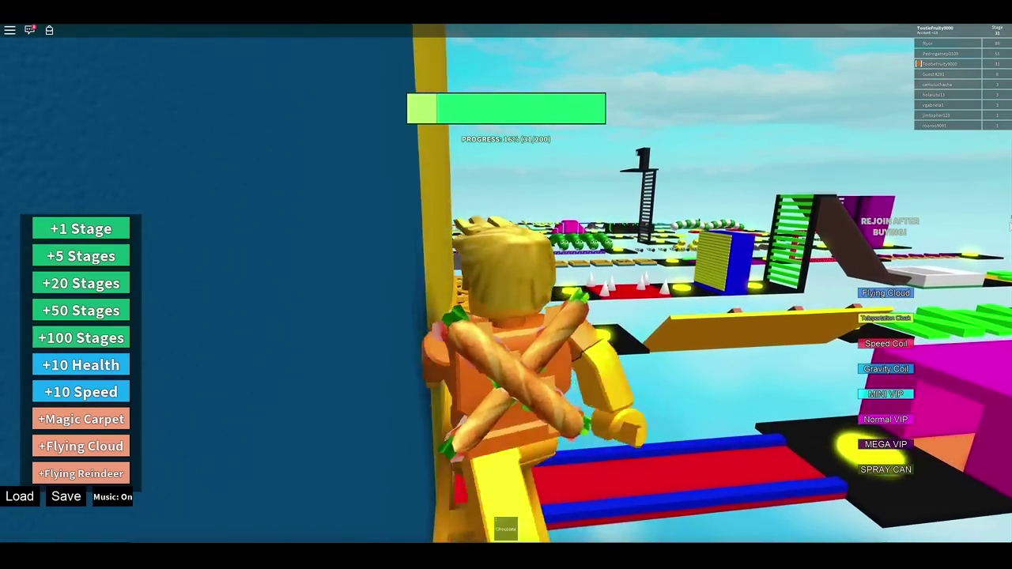
key(w)
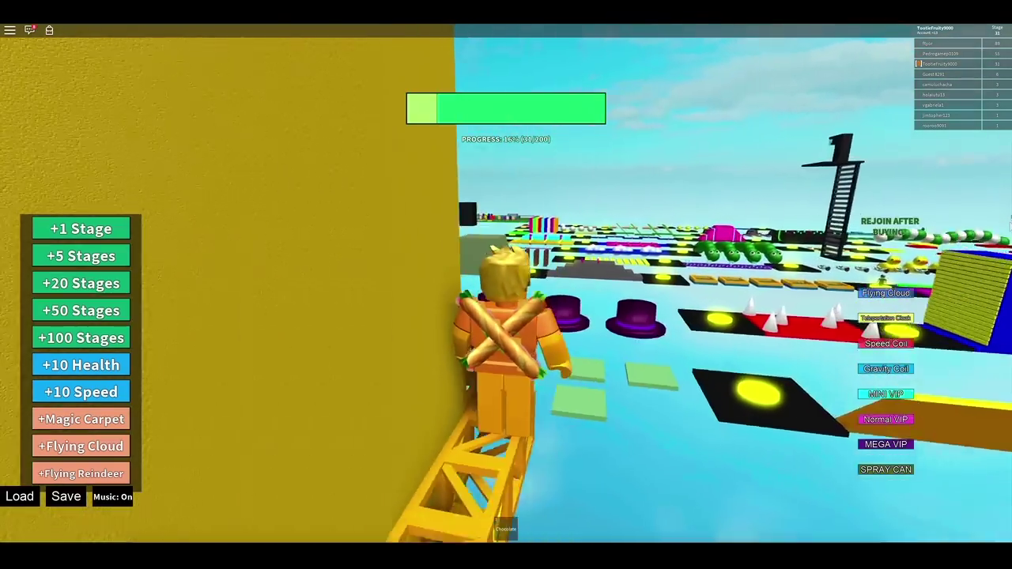
drag(632, 316, 396, 316)
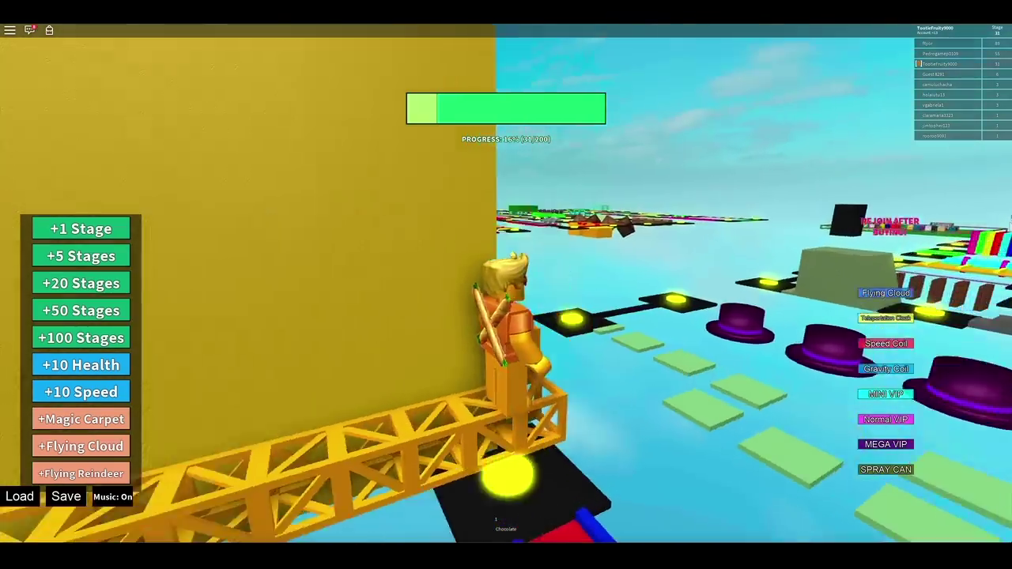
drag(633, 316, 475, 316)
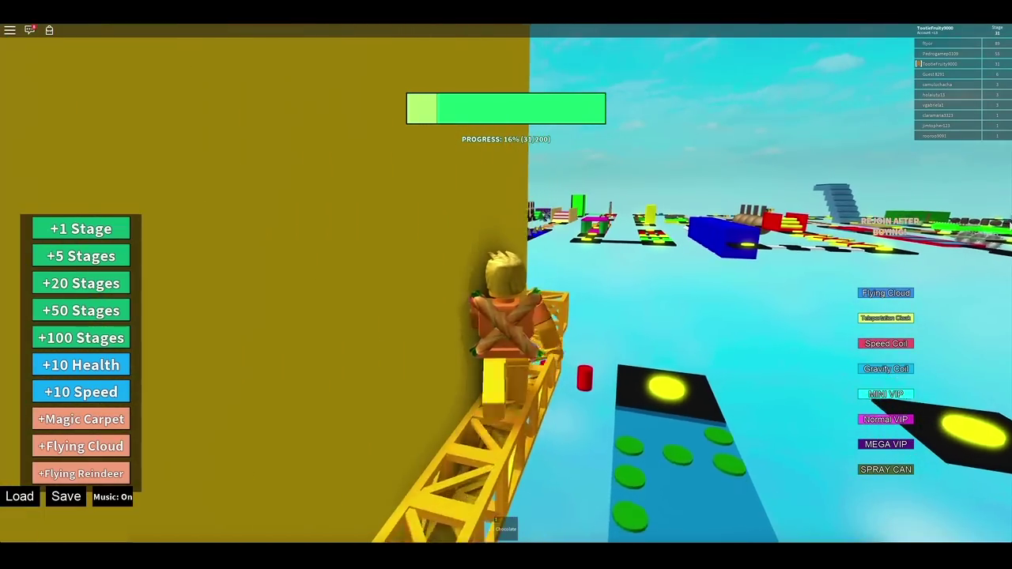
drag(632, 316, 475, 316)
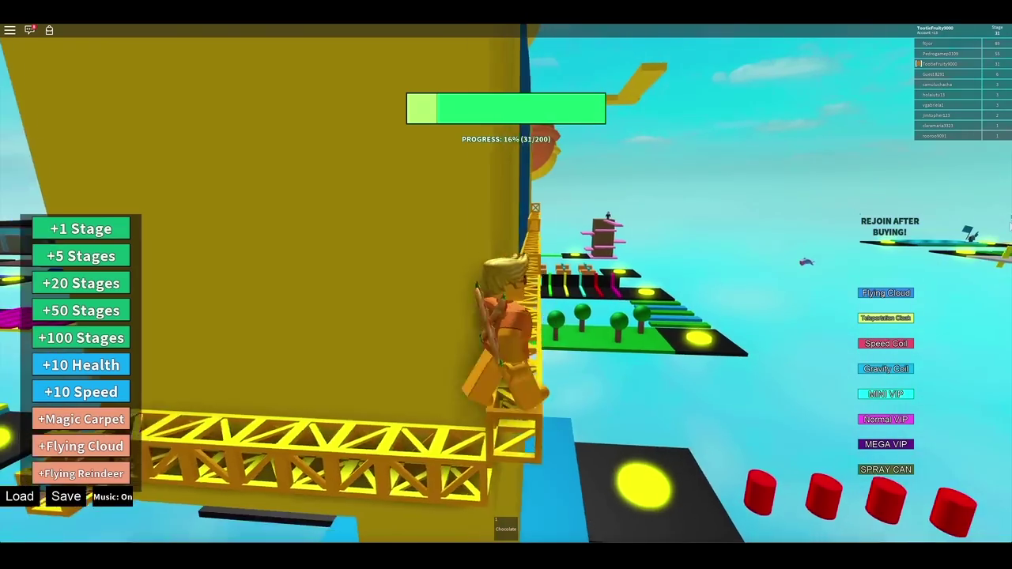
right_drag(633, 316, 475, 317)
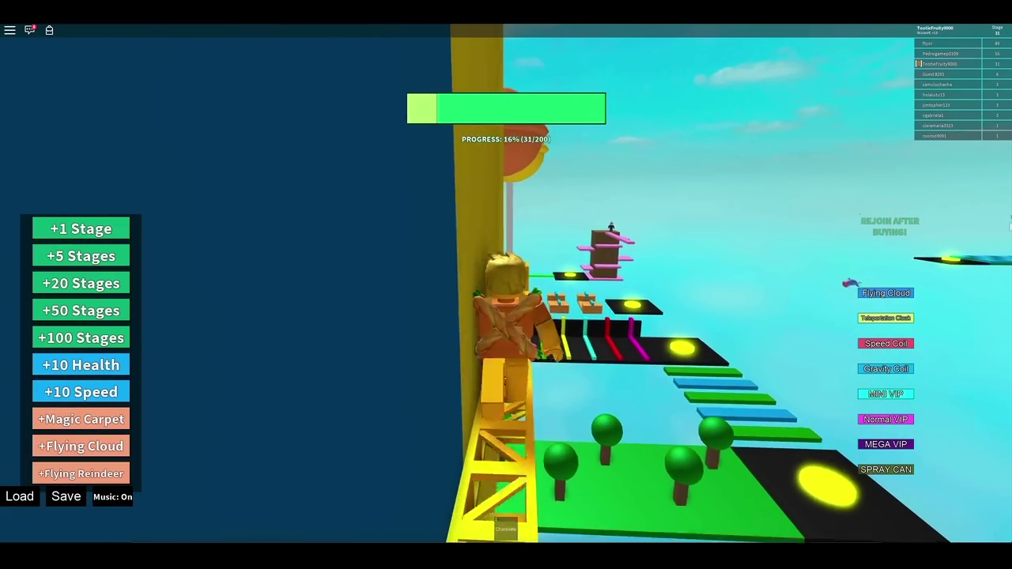
key(space)
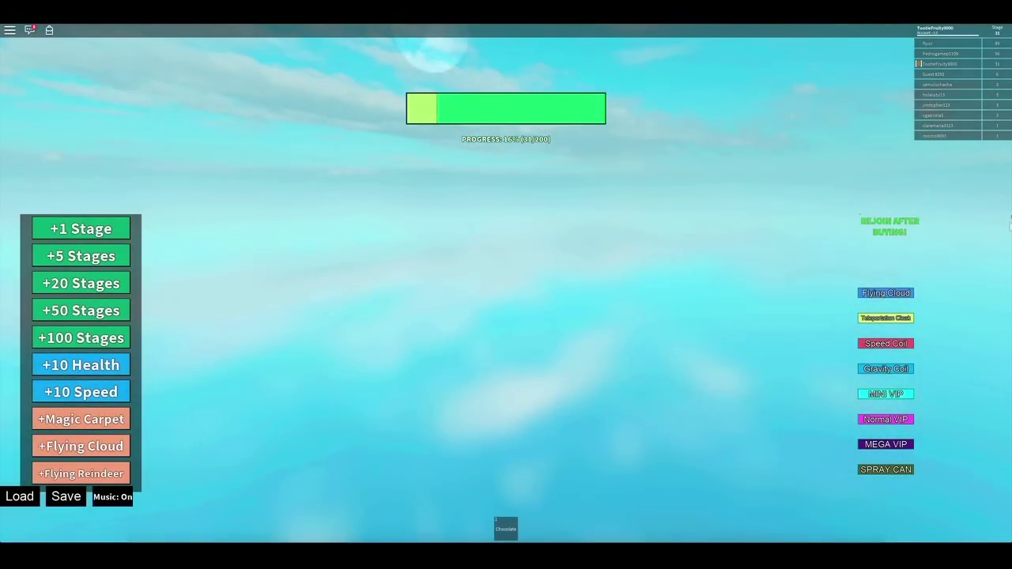
Climb the yellow truss tower and walk along the top yellow beam
key(w)
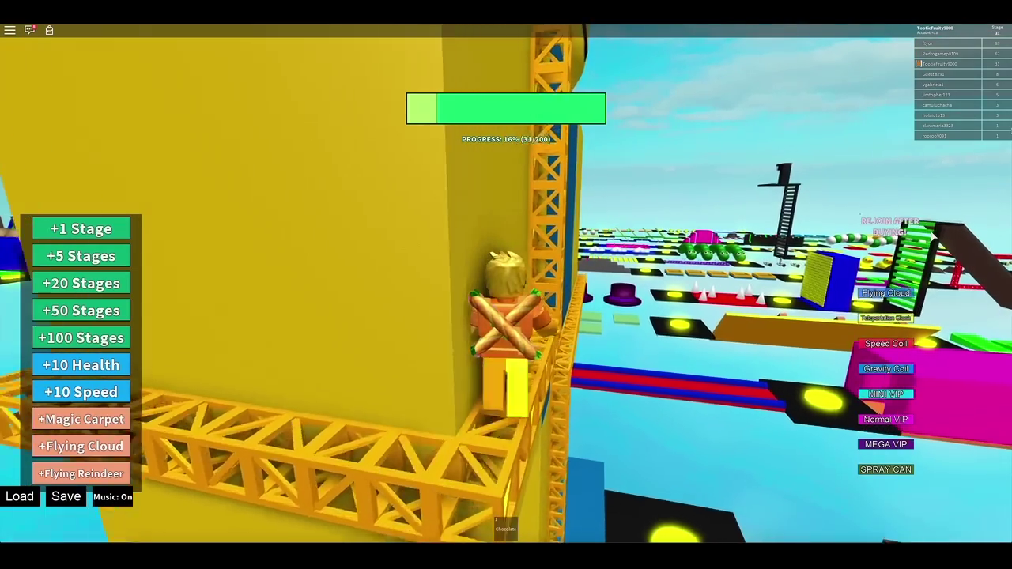
key(w)
key(w)
key(d)
key(w)
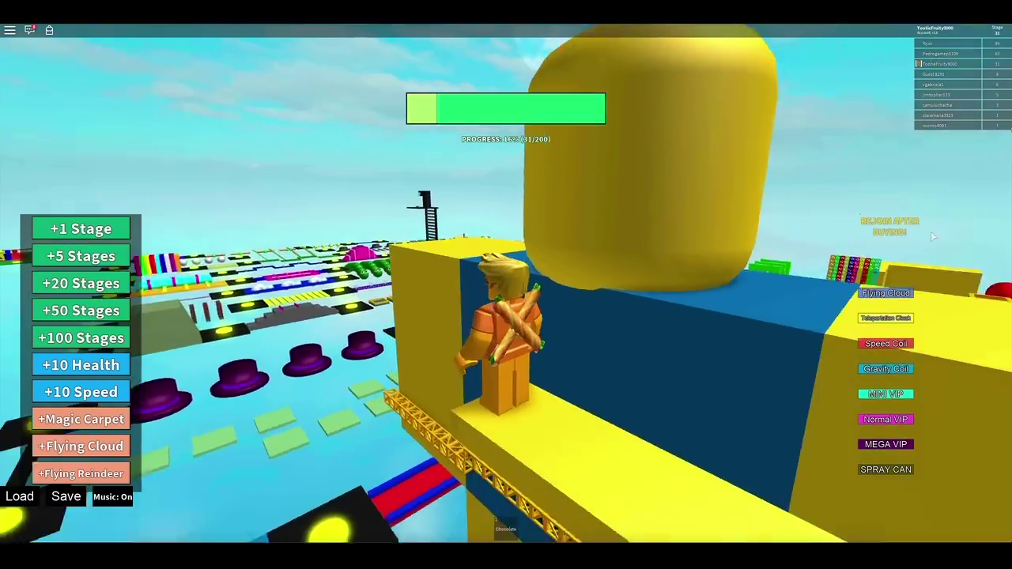
key(w)
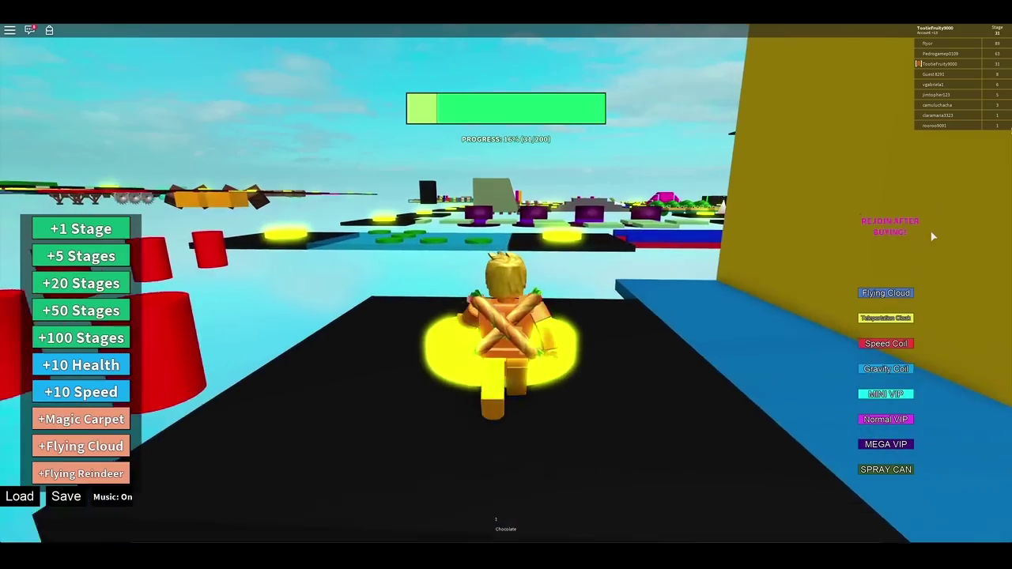
Jump across the red pillars onto the next checkpoint platform, reaching stage 33
drag(933, 236, 712, 236)
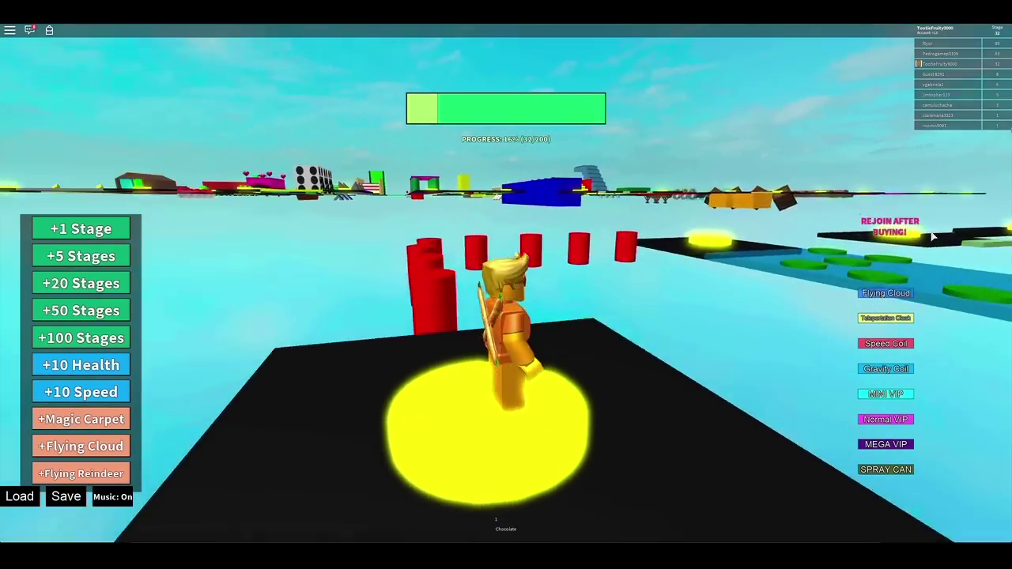
key(w)
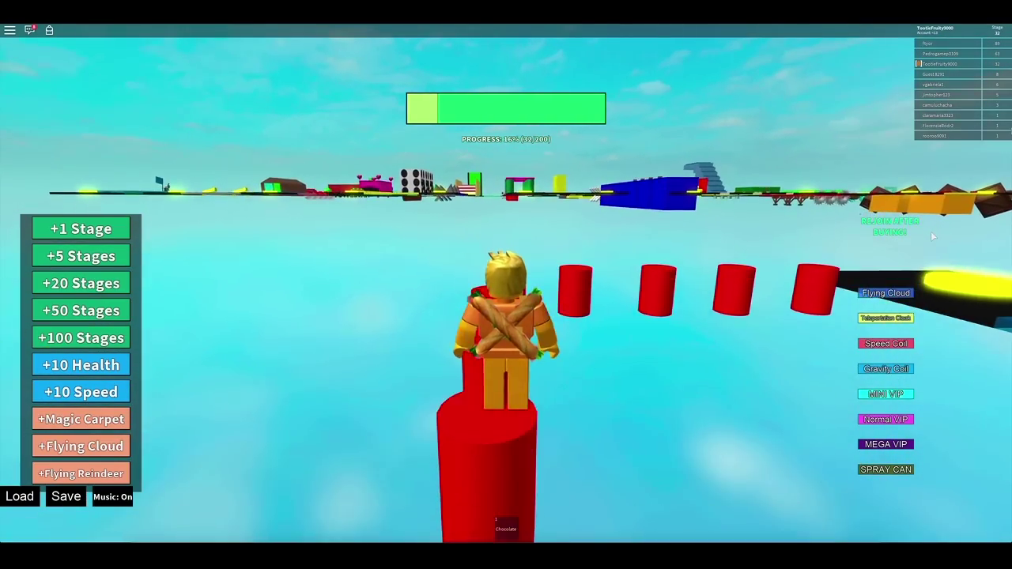
key(space)
key(w)
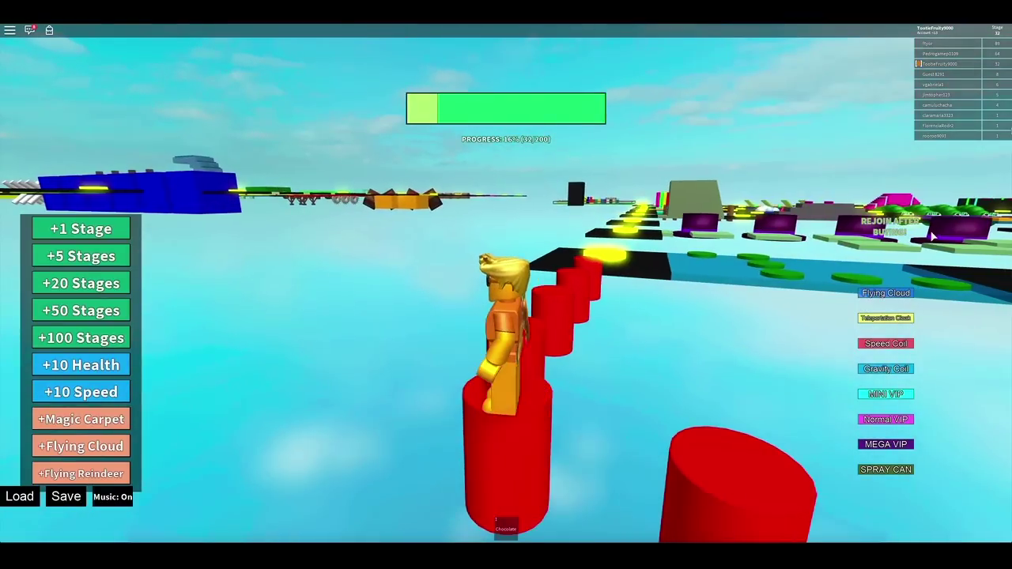
key(w)
key(w)
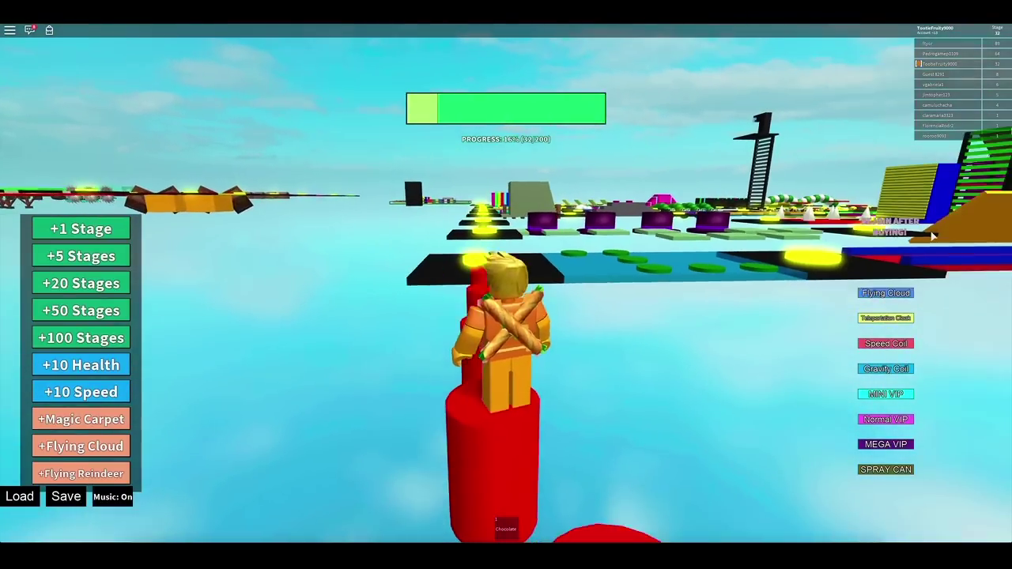
key(space)
key(w)
key(space)
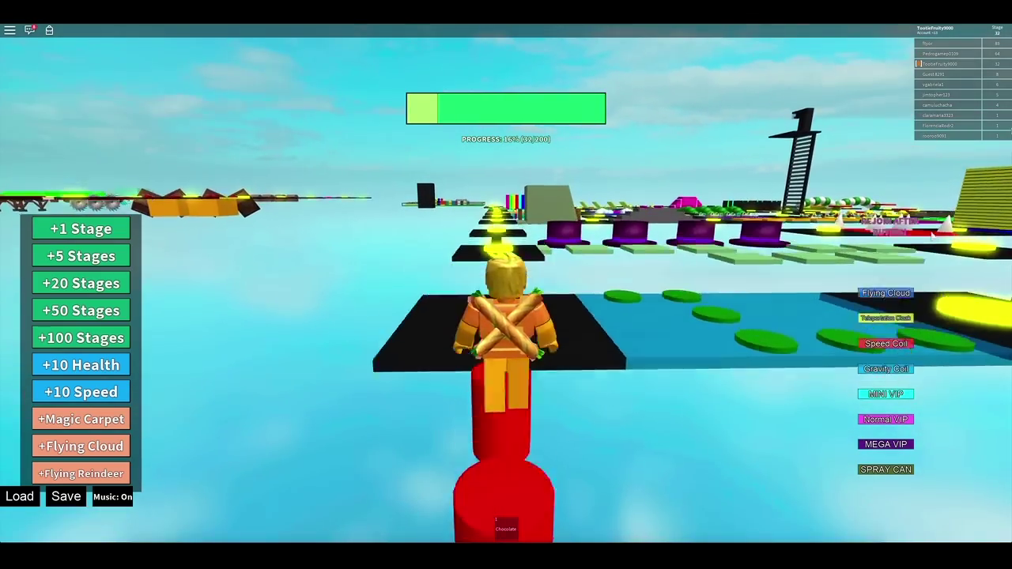
key(w)
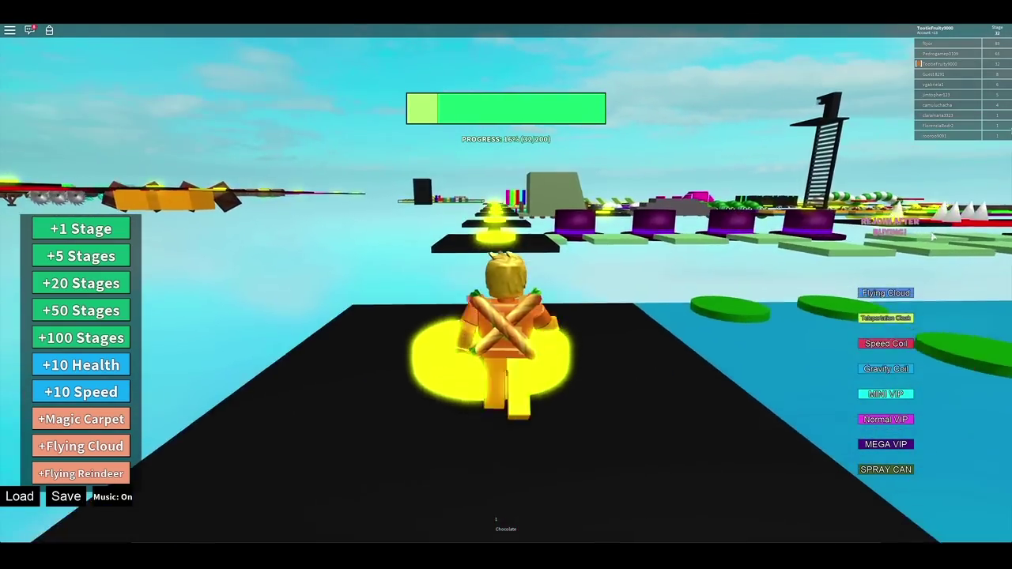
drag(632, 316, 395, 316)
key(w)
key(w)
Jump across the green circular platforms to the black checkpoint platform
key(space)
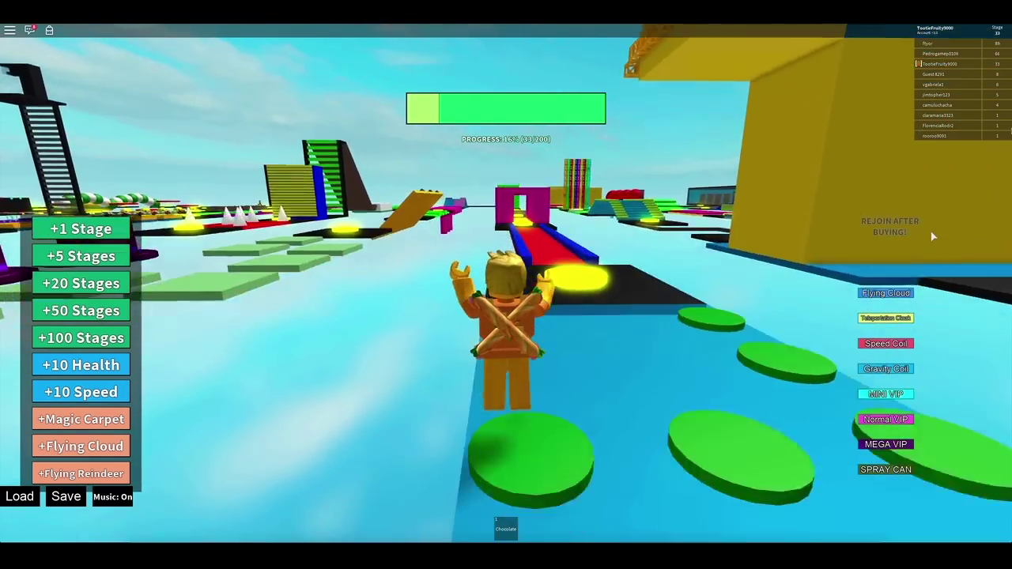
drag(633, 316, 317, 317)
key(w)
key(w)
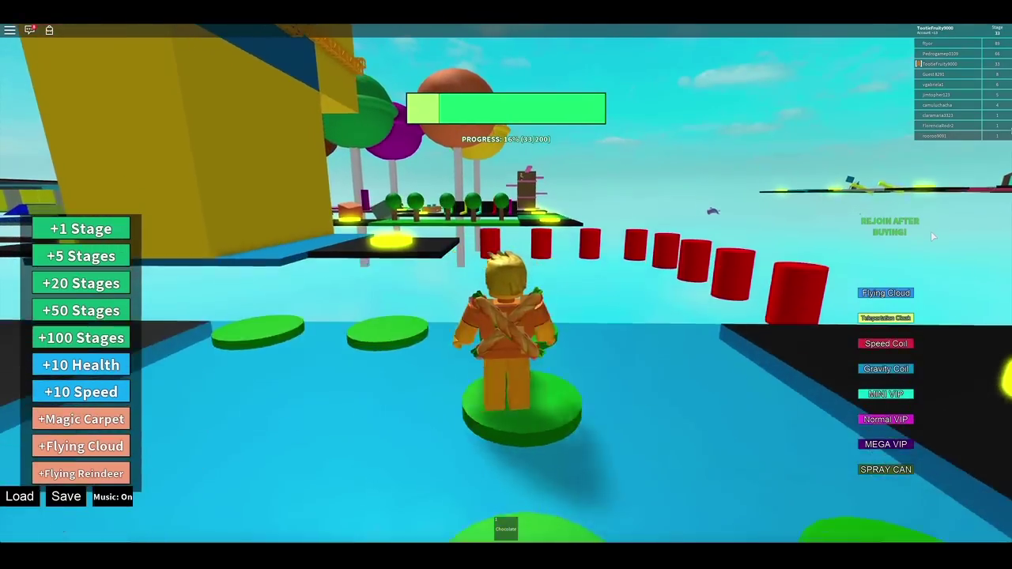
key(space)
drag(633, 317, 395, 317)
key(w)
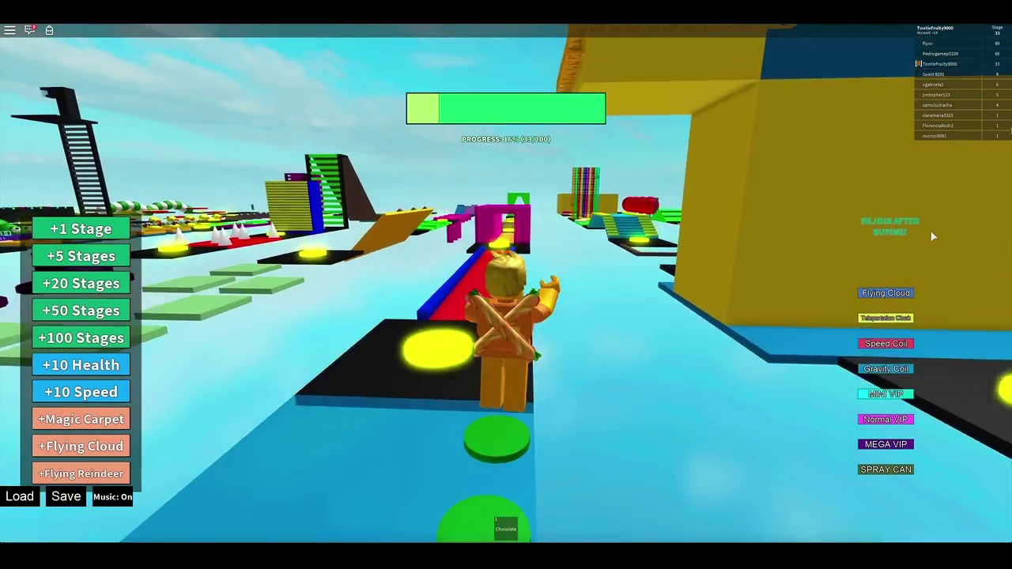
key(space)
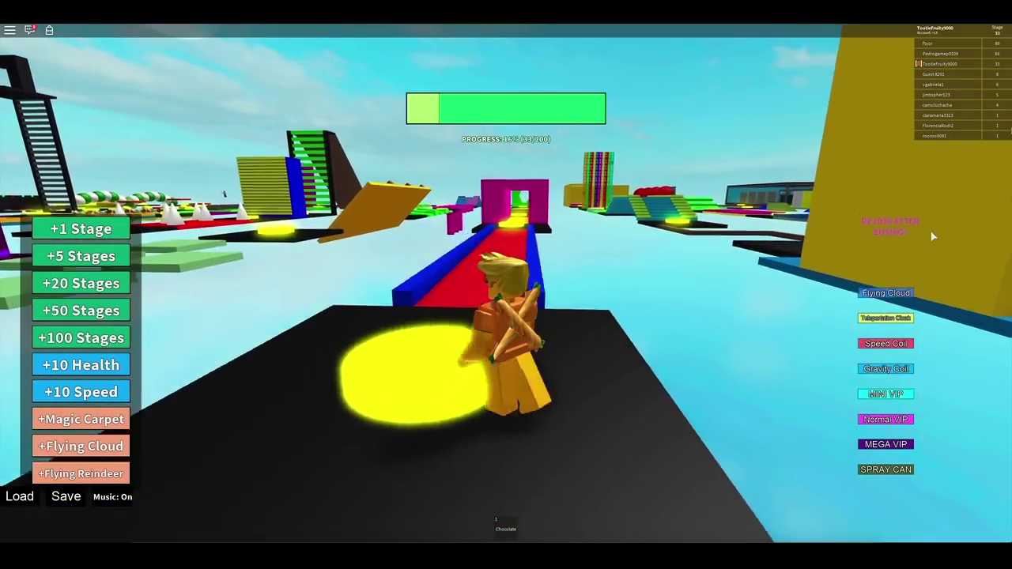
Walk the red and blue path through the pink arch and pink corridor
key(w)
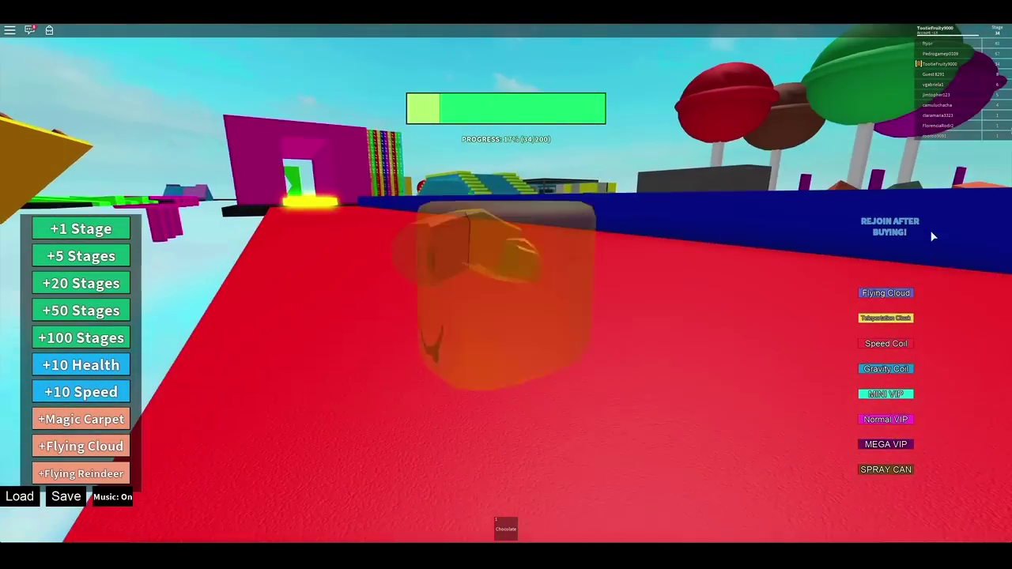
drag(931, 231, 933, 236)
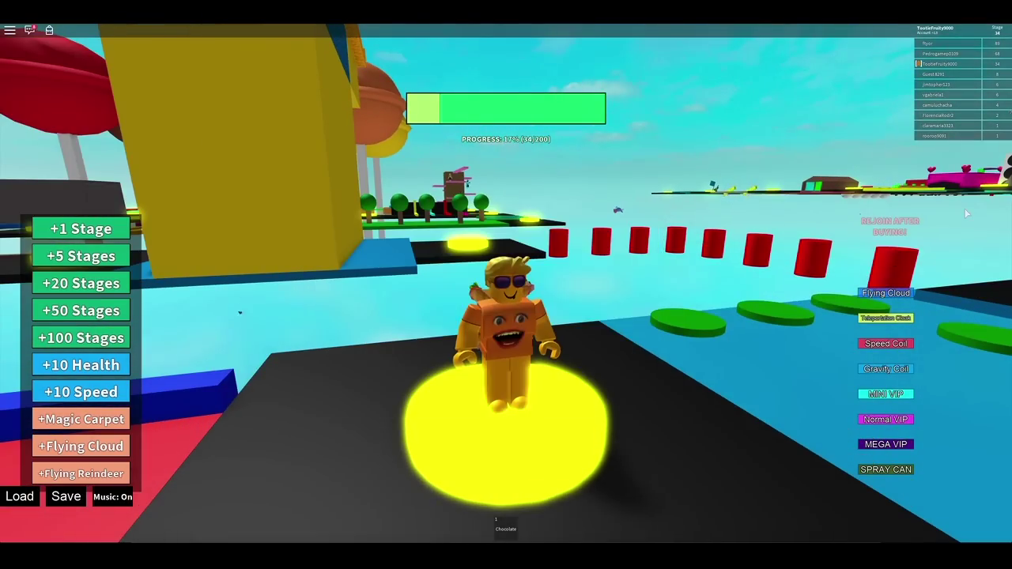
key(w)
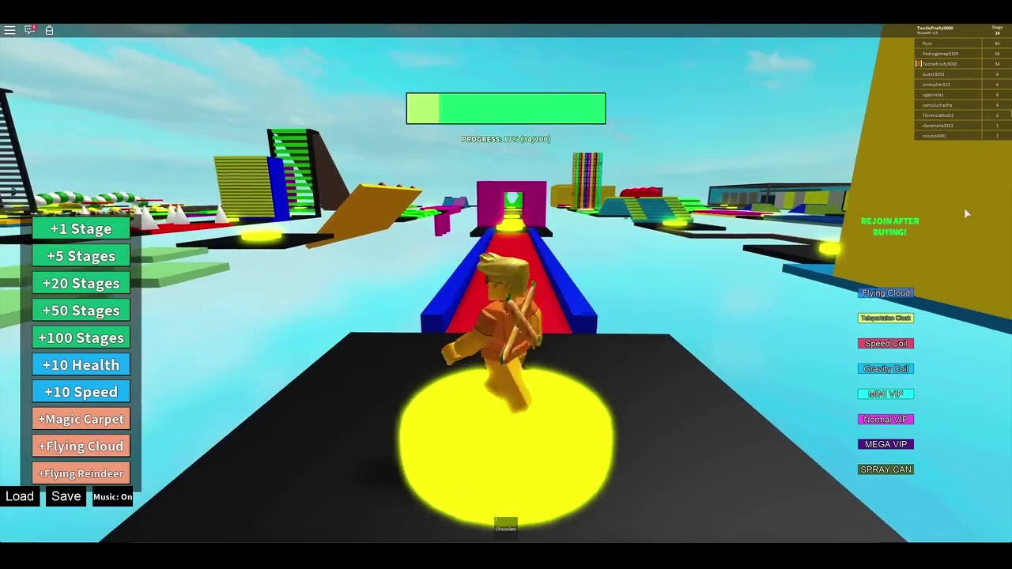
key(w)
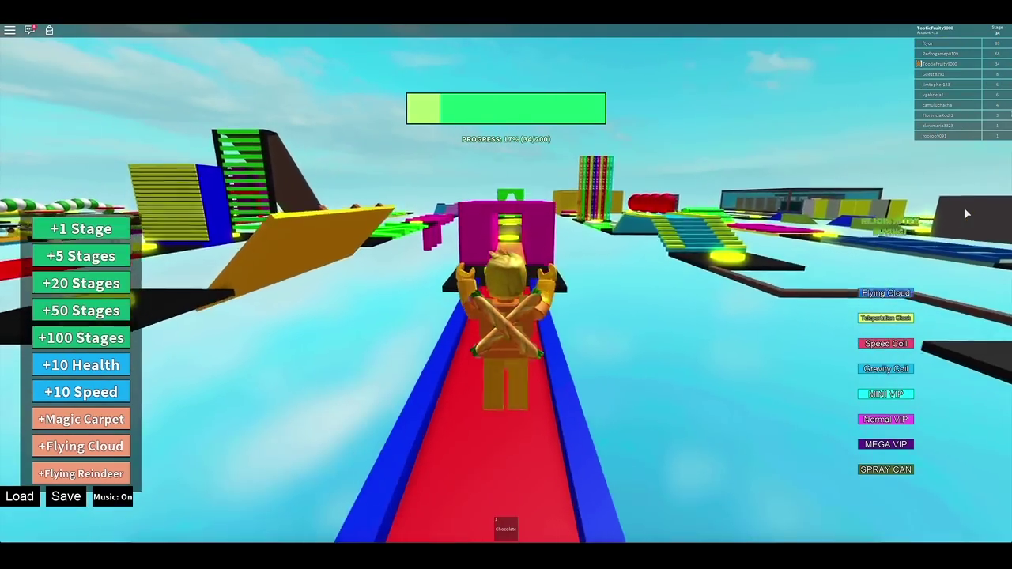
key(w)
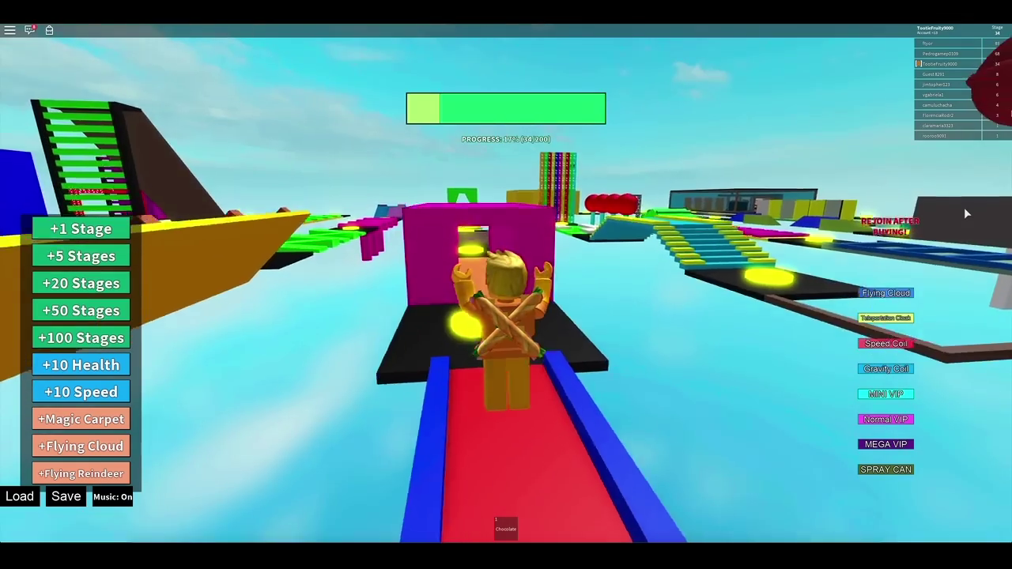
key(w)
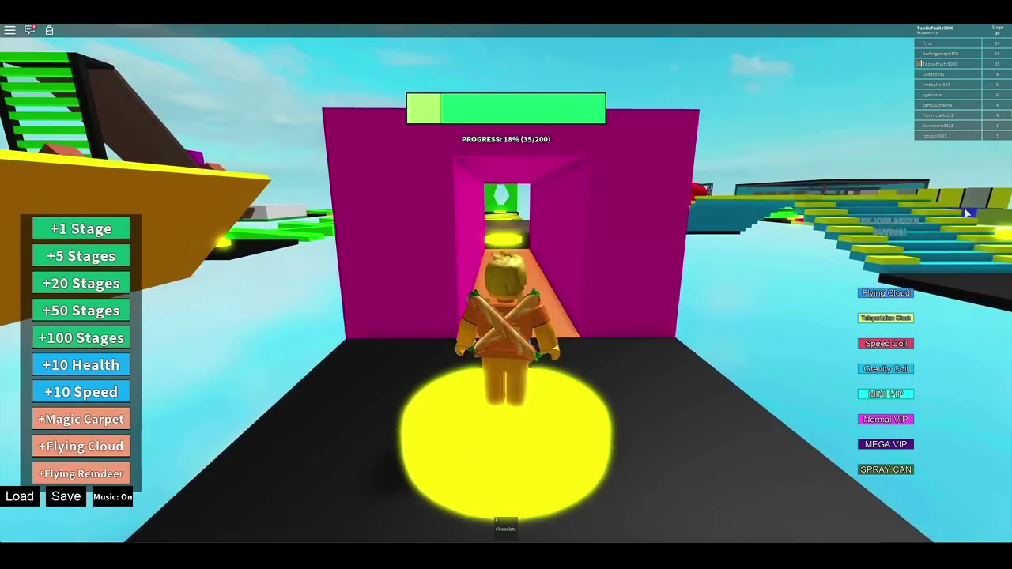
key(w)
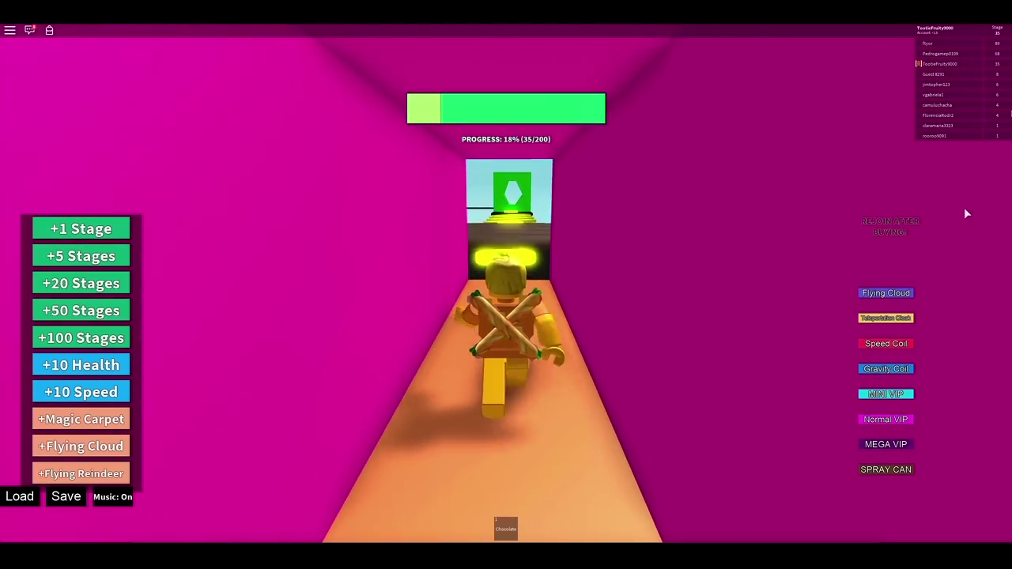
key(w)
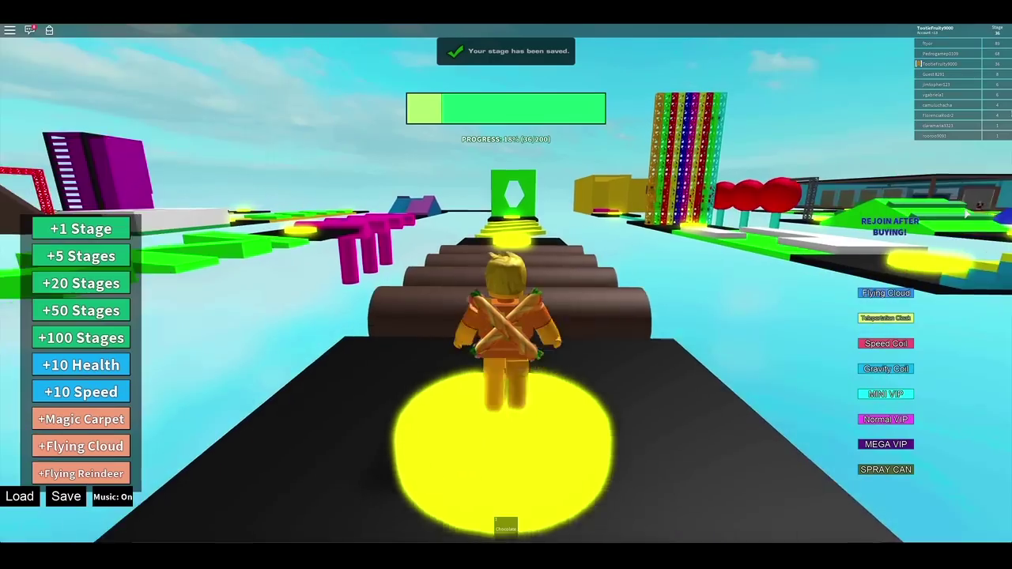
Cross the brown log rollers and hop the yellow floating platforms to the green door
key(w)
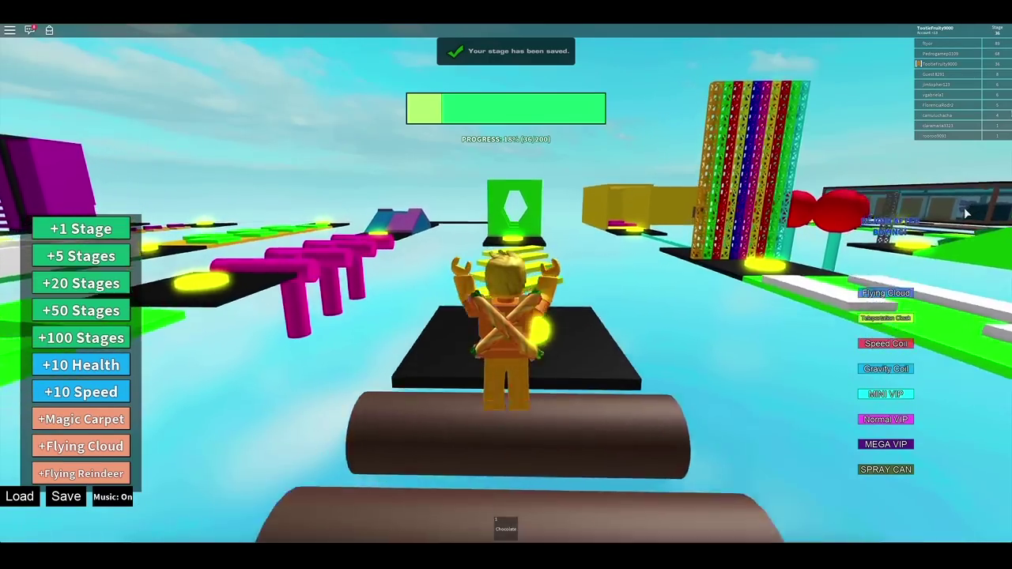
key(w)
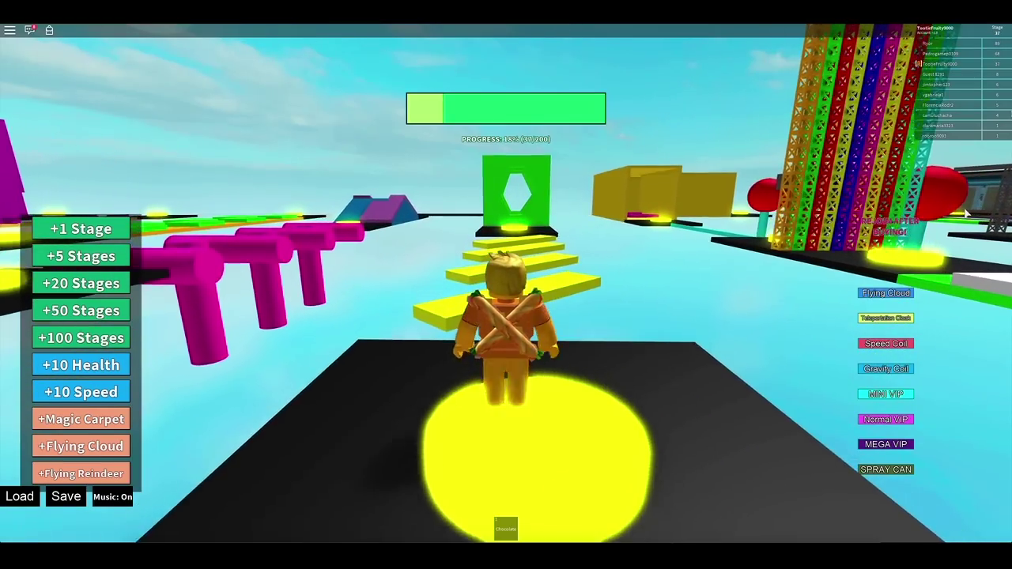
key(w)
key(space)
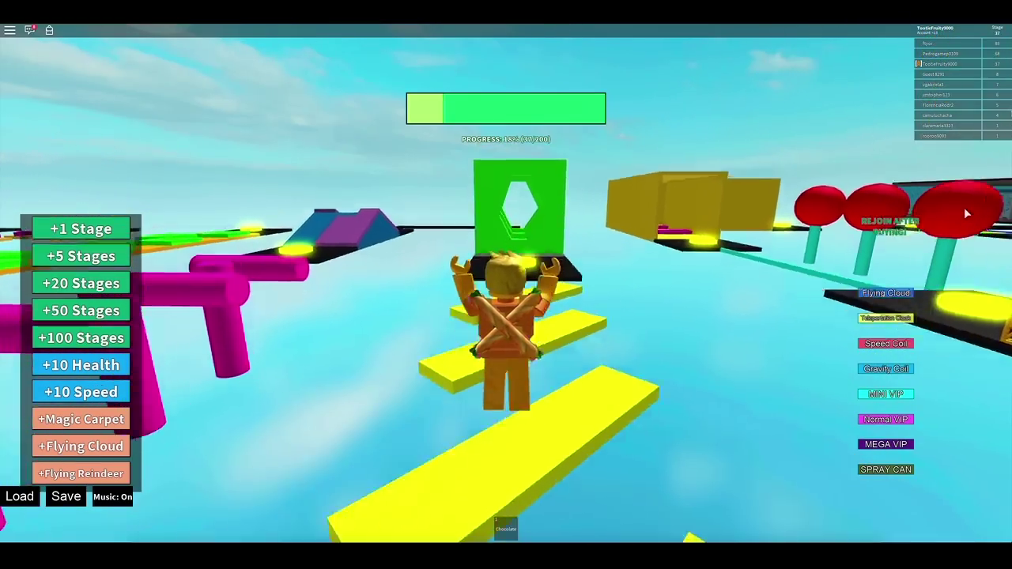
key(w)
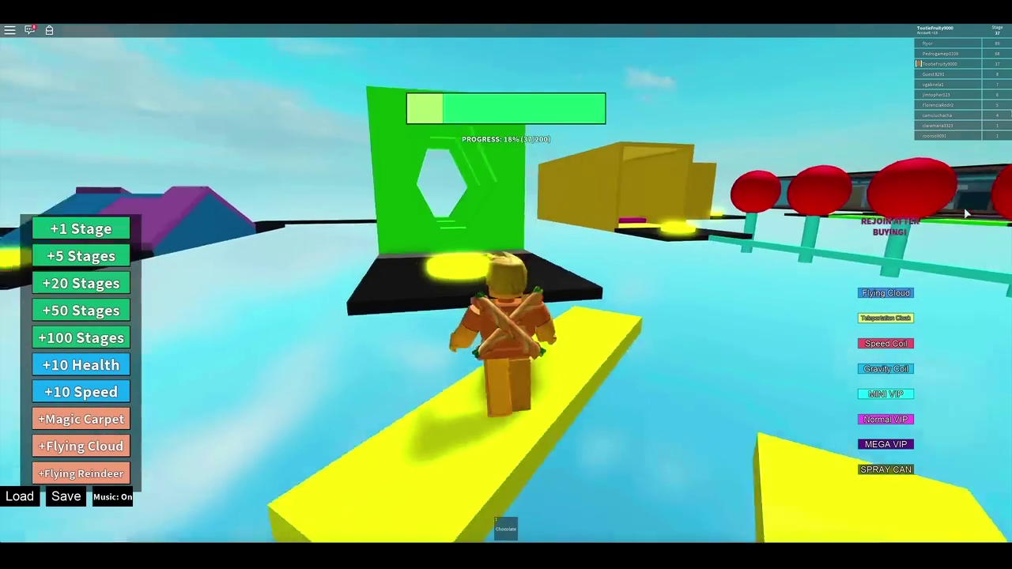
key(w)
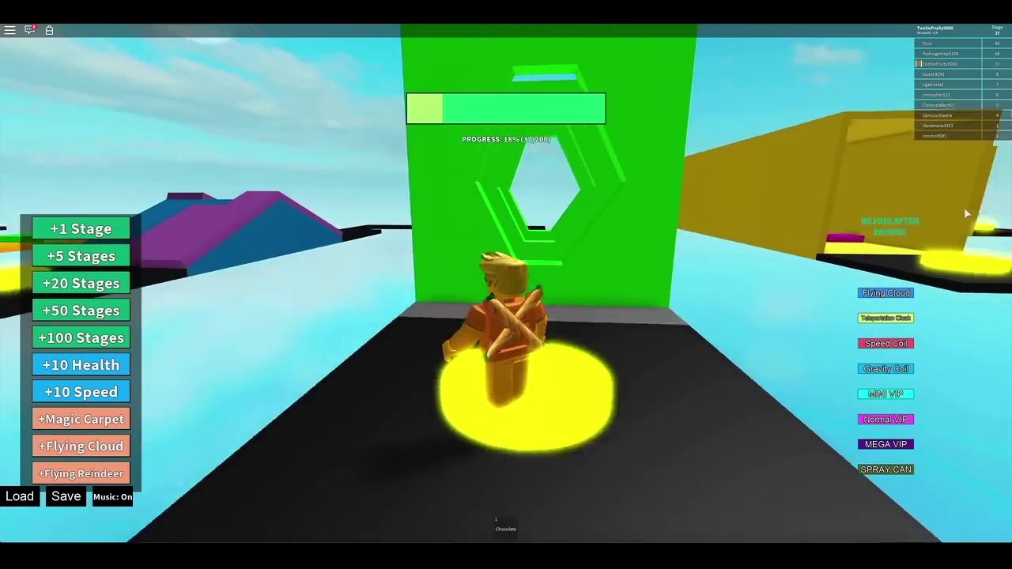
Pass through the green hexagon tunnel and along the black beam onto the blue path
key(w)
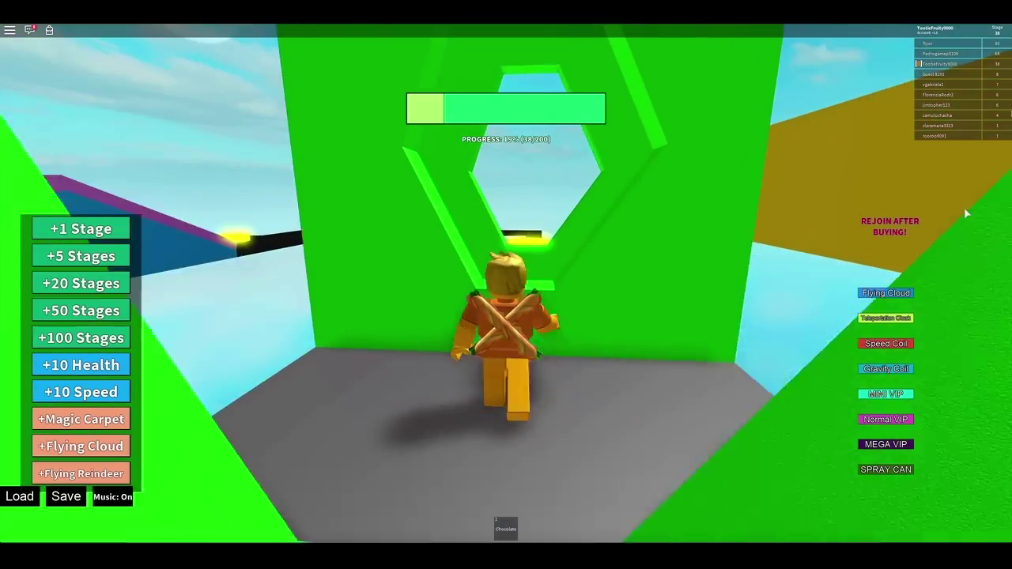
key(w)
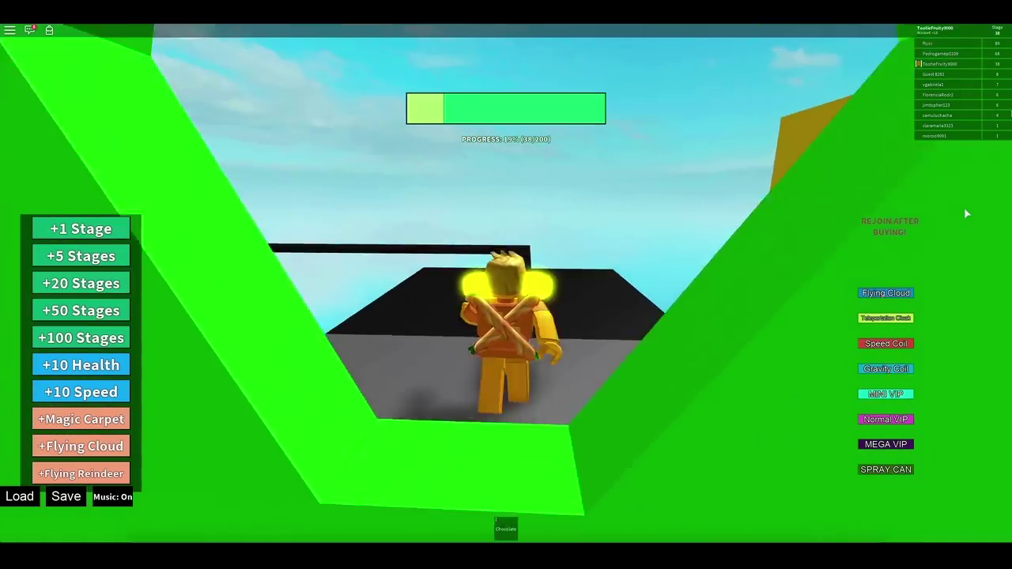
key(w)
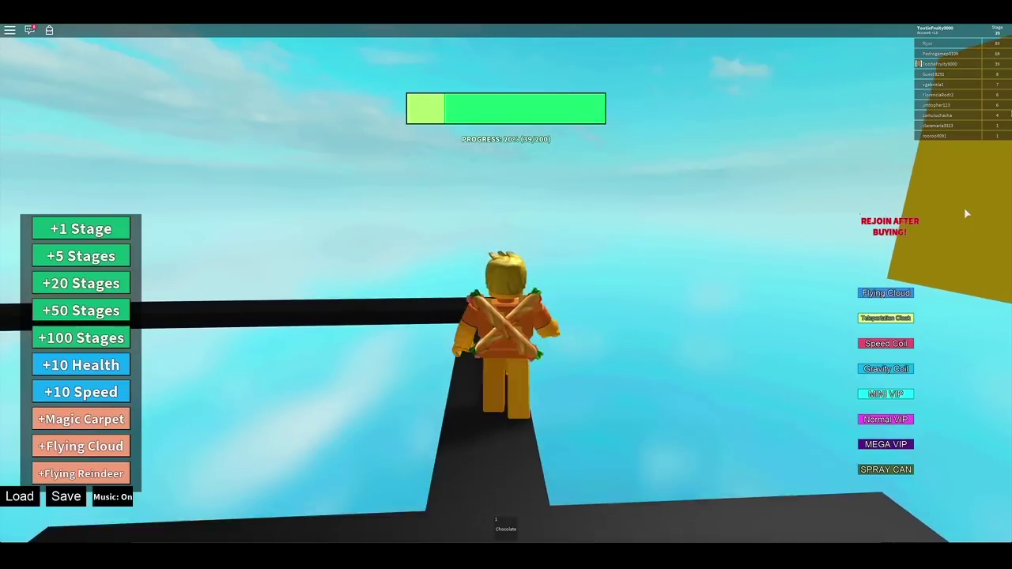
key(w)
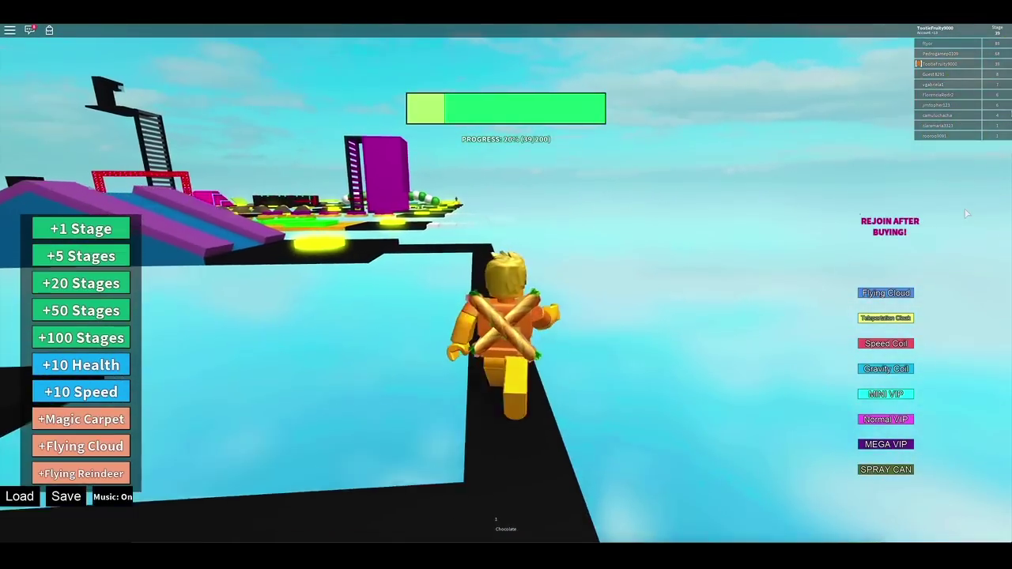
key(w)
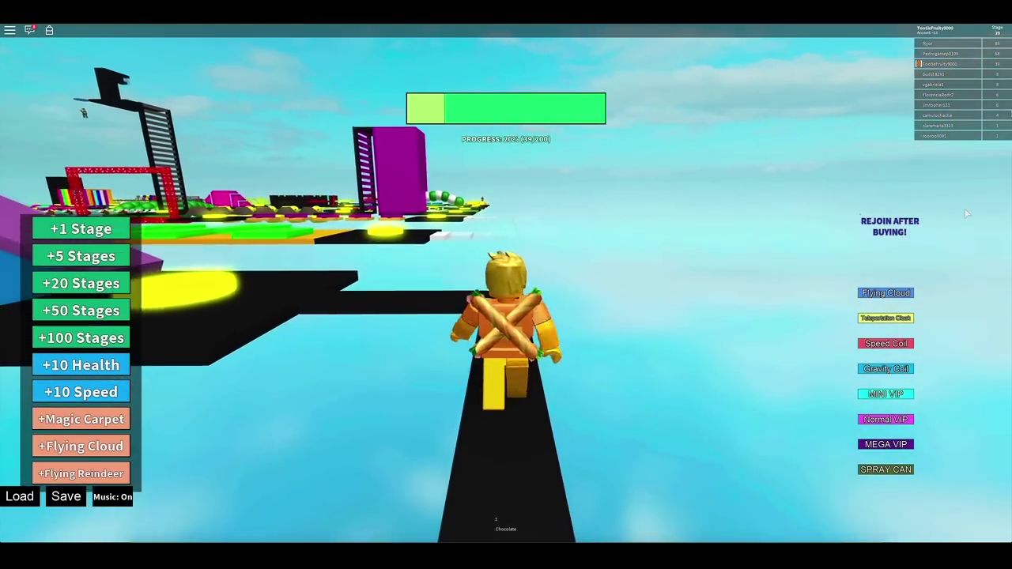
key(w)
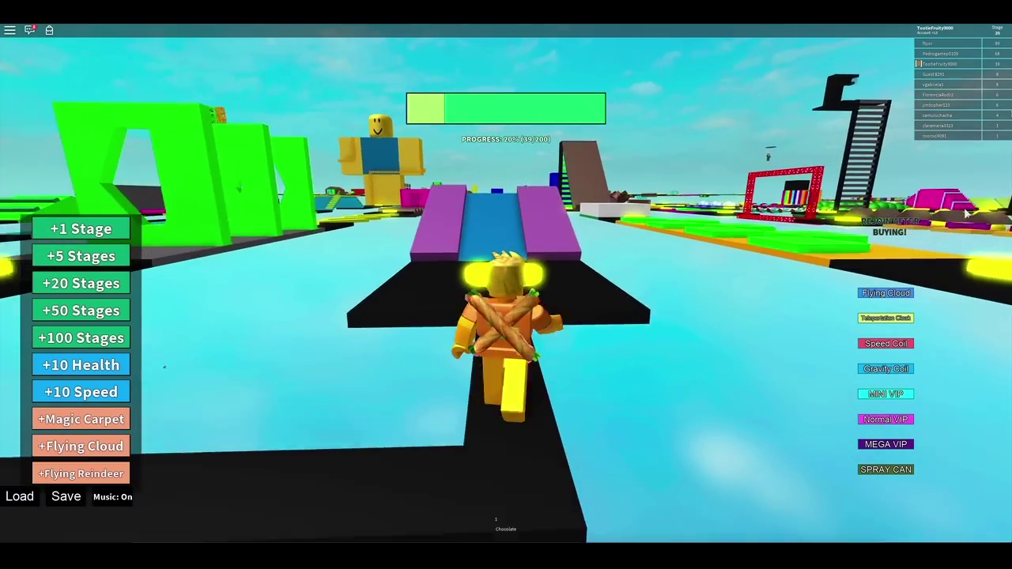
key(w)
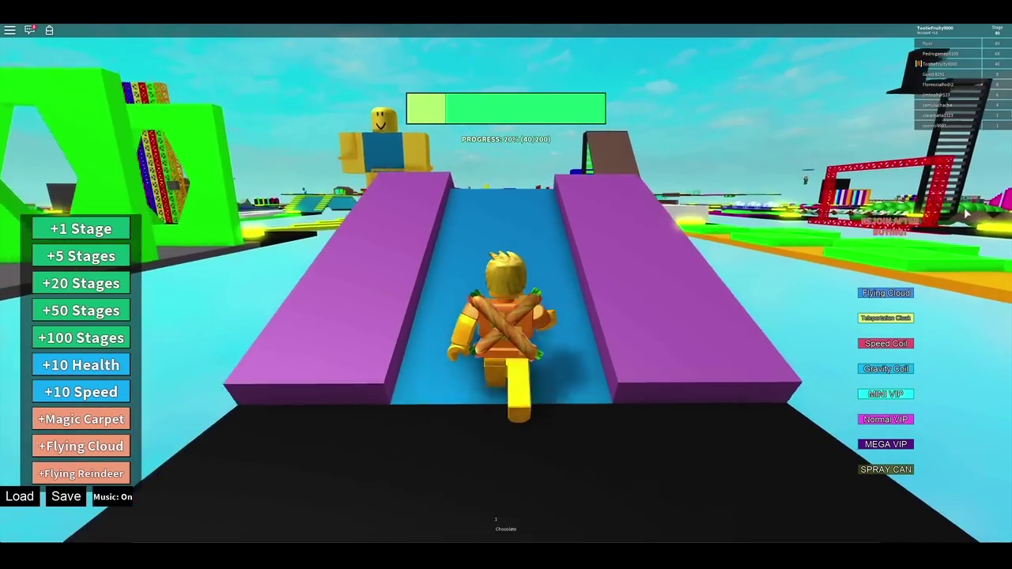
After respawning, run the blue path, pink pipes and green steps onto the stage 43 checkpoint
key(w)
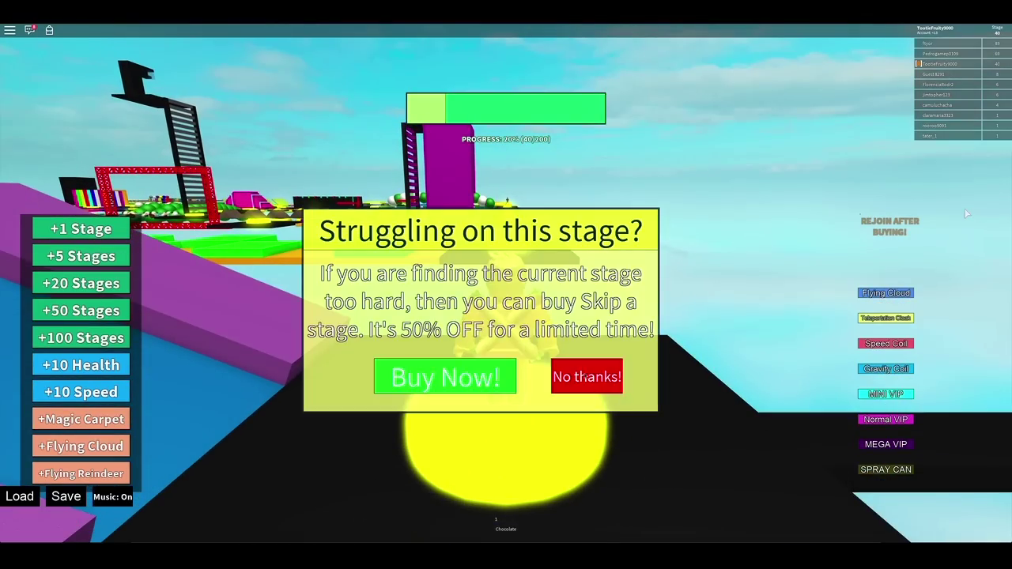
key(w)
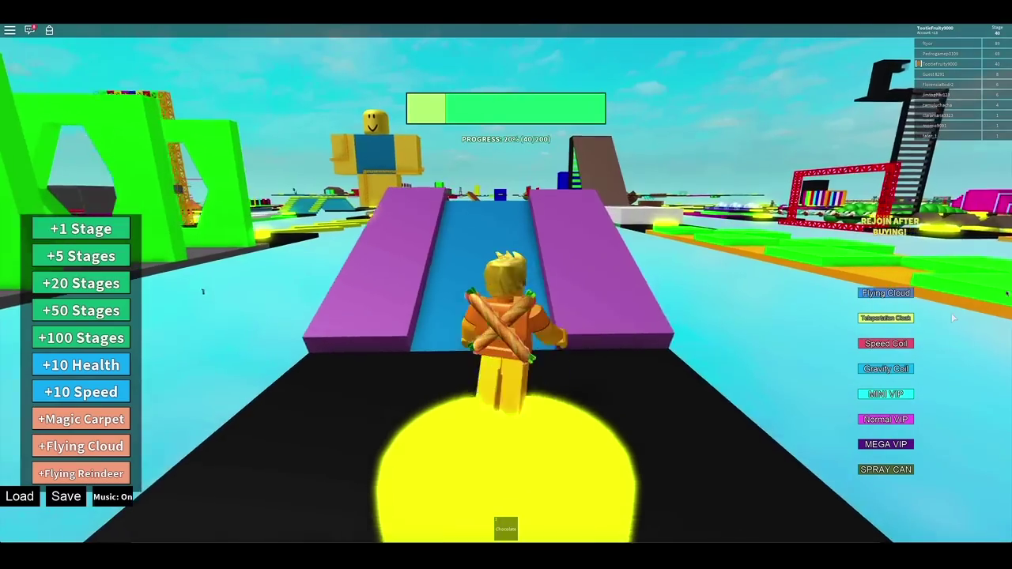
key(w)
key(w)
key(w)
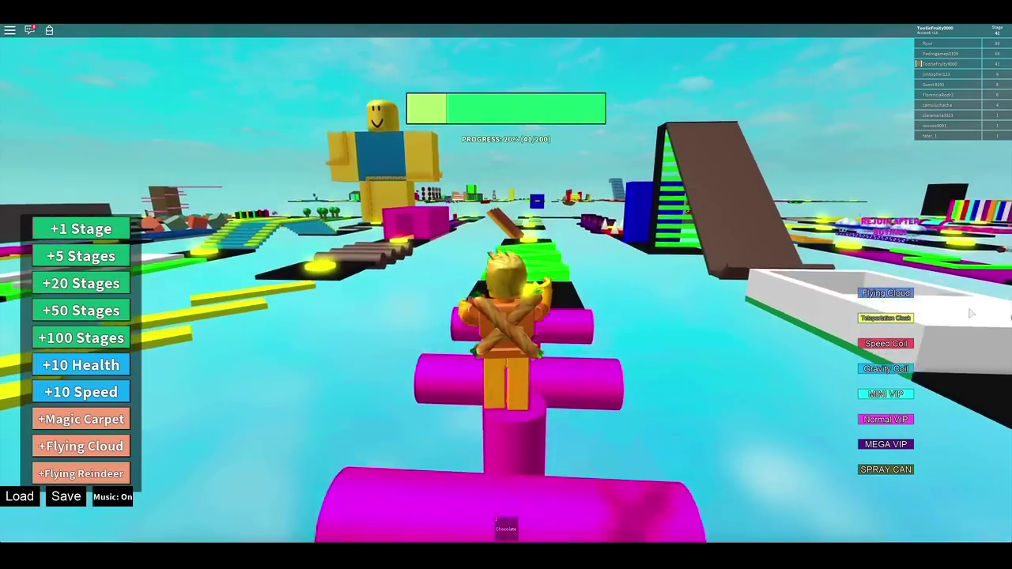
key(w)
key(w)
key(w)
key(w)
key(w)
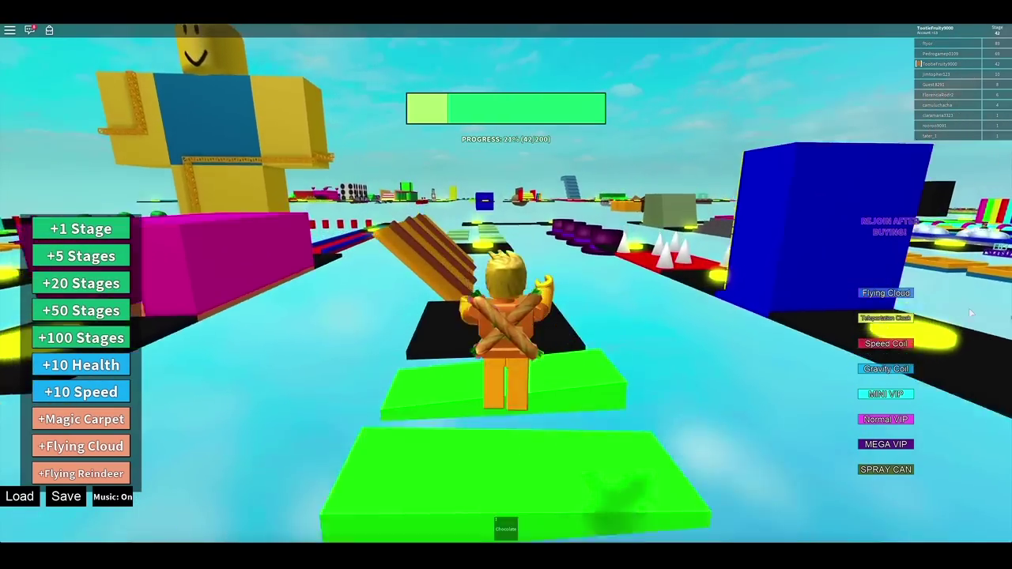
key(w)
key(w)
Climb the orange ramp and hop the green platforms, passing stages 44 and 45
key(w)
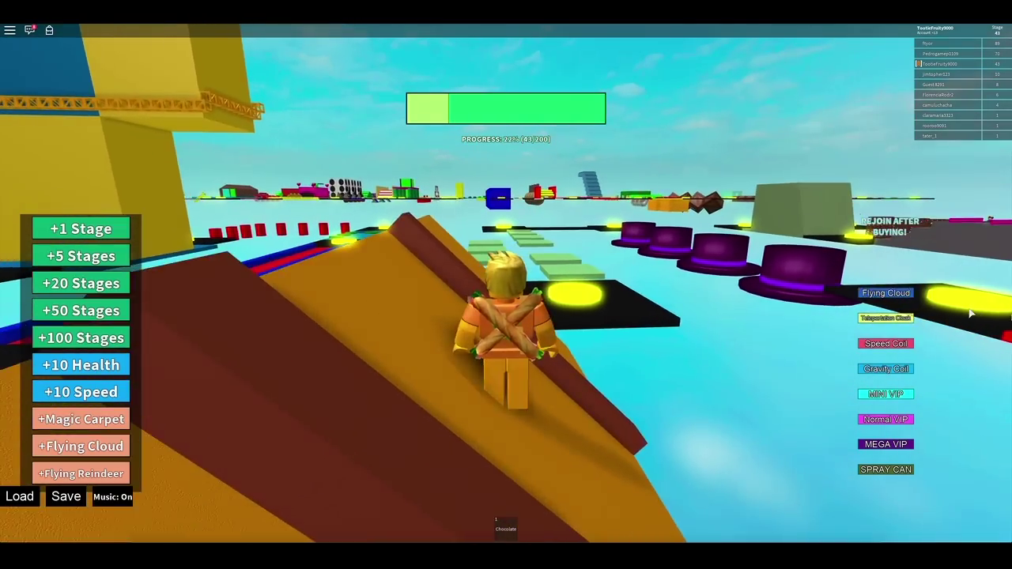
key(w)
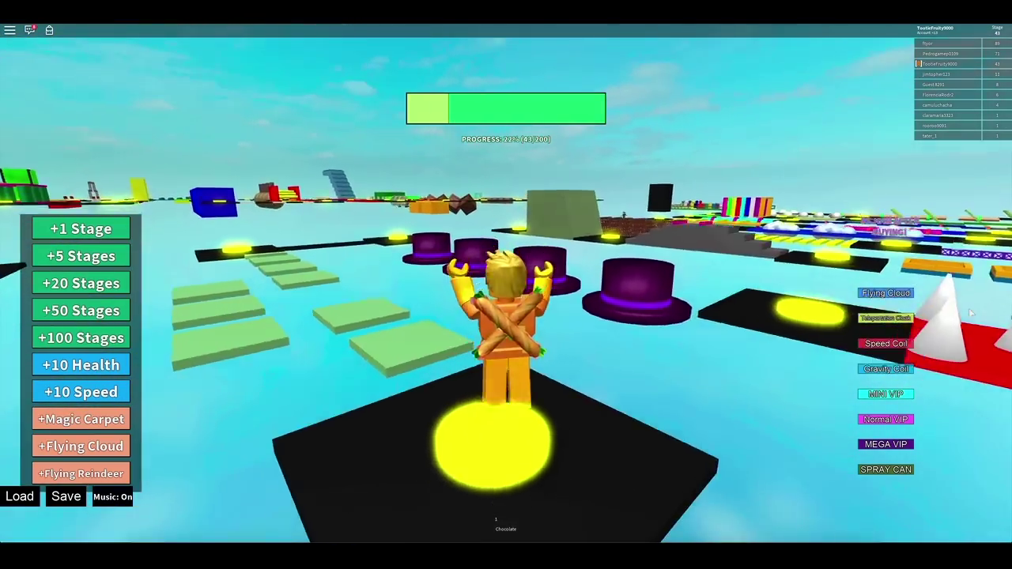
key(w)
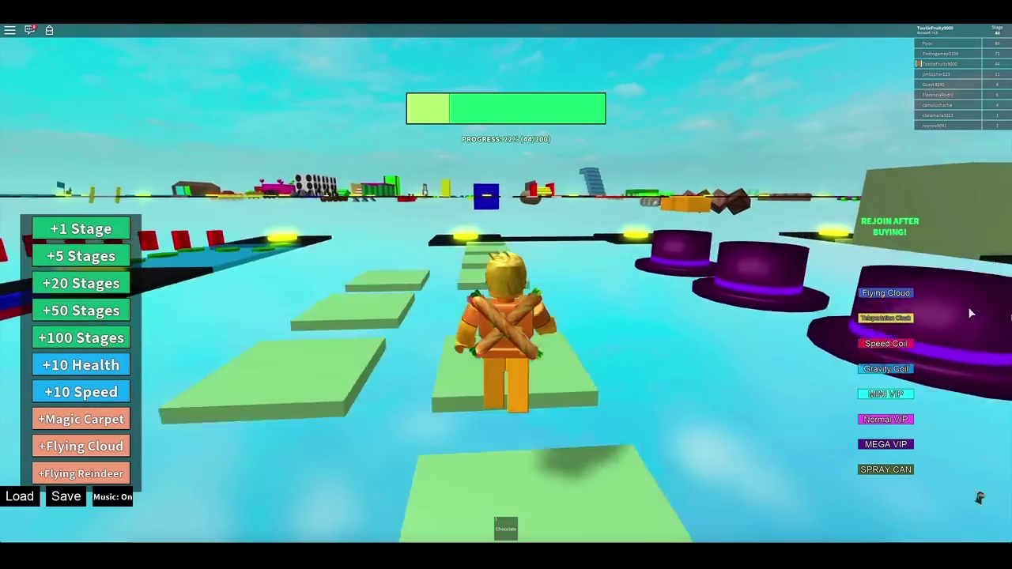
key(w)
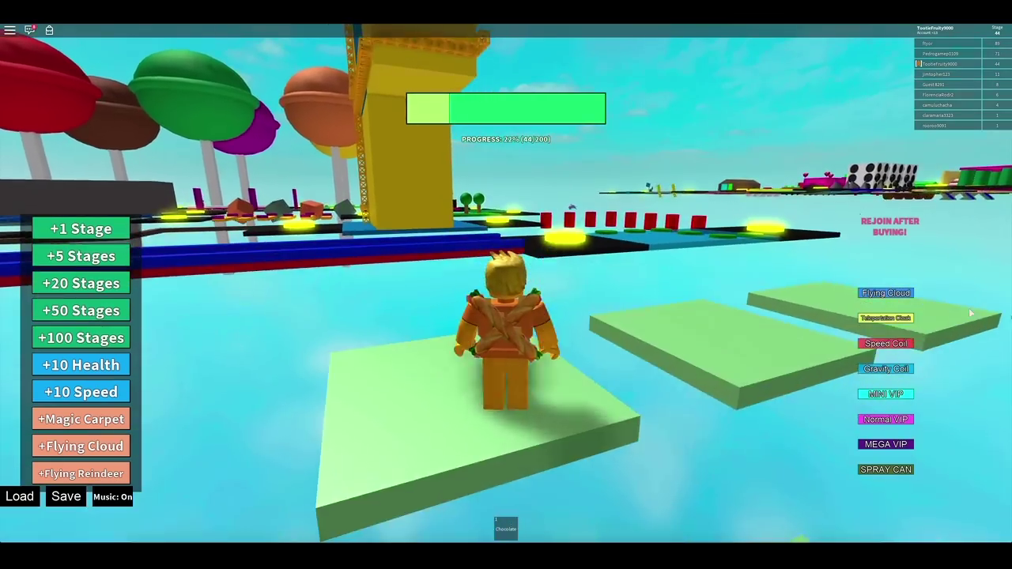
key(w)
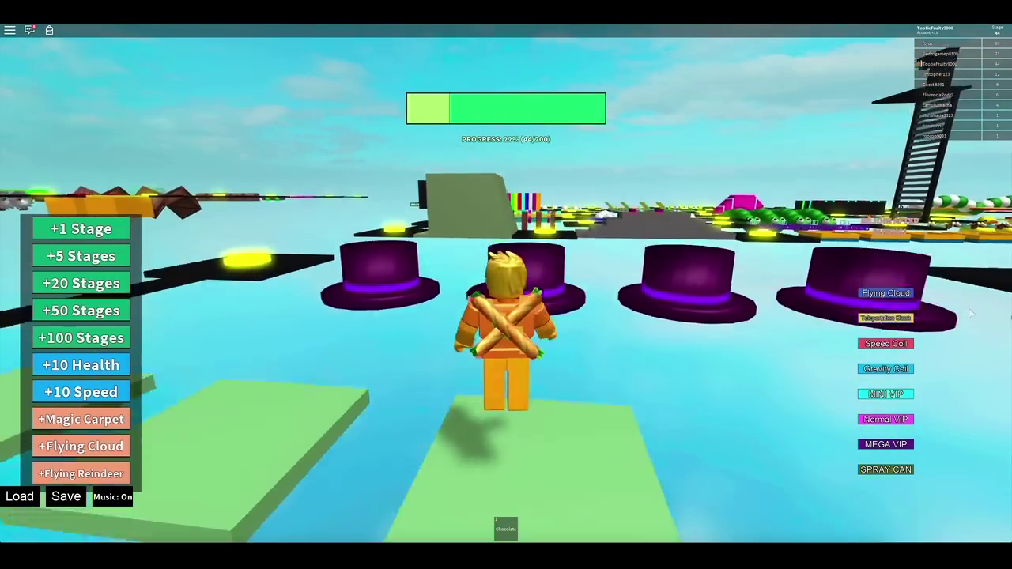
key(w)
key(w)
key(w)
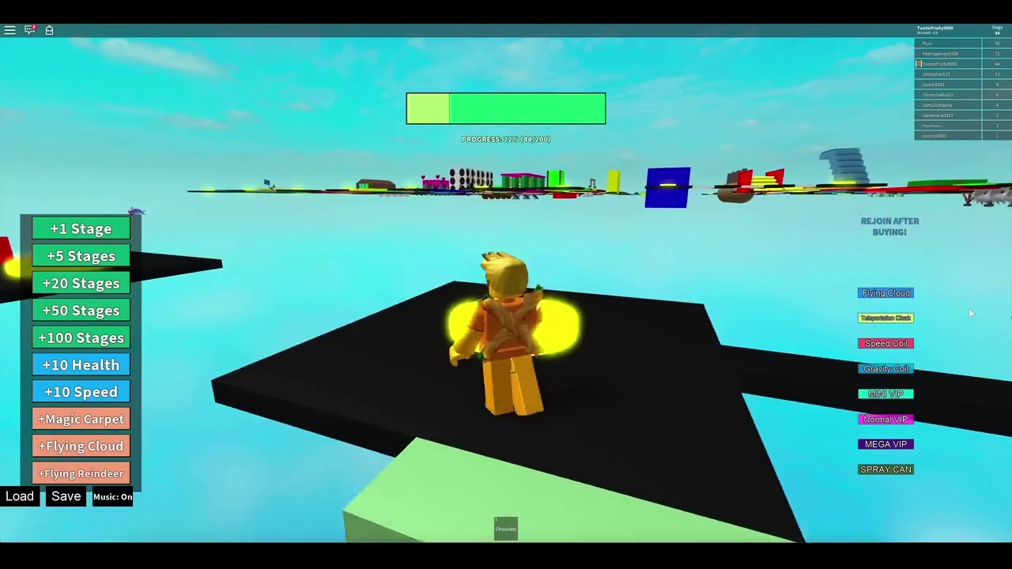
Jump up the purple spiral past the spikes and attempt the next section
key(w)
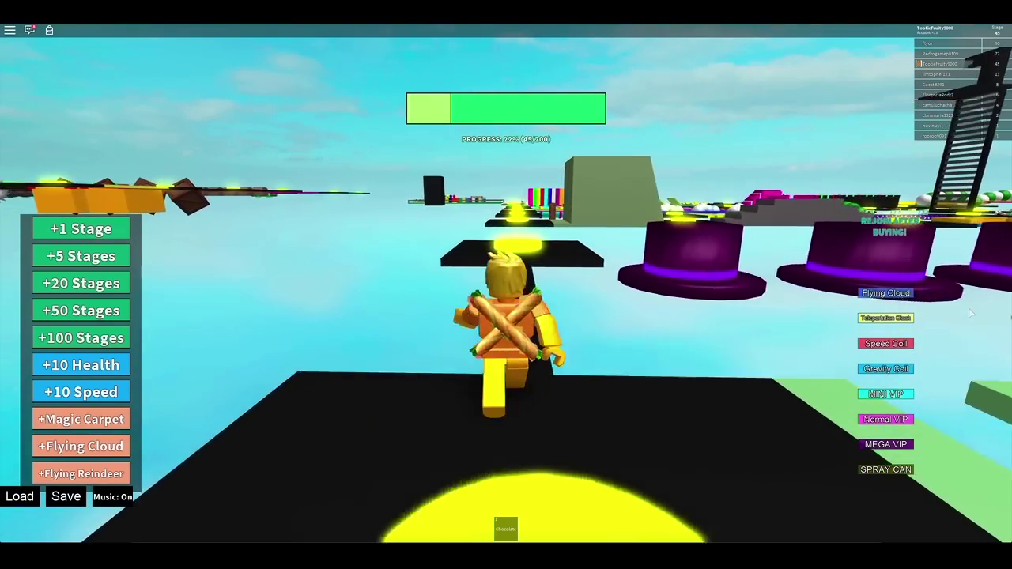
key(w)
key(w)
key(w)
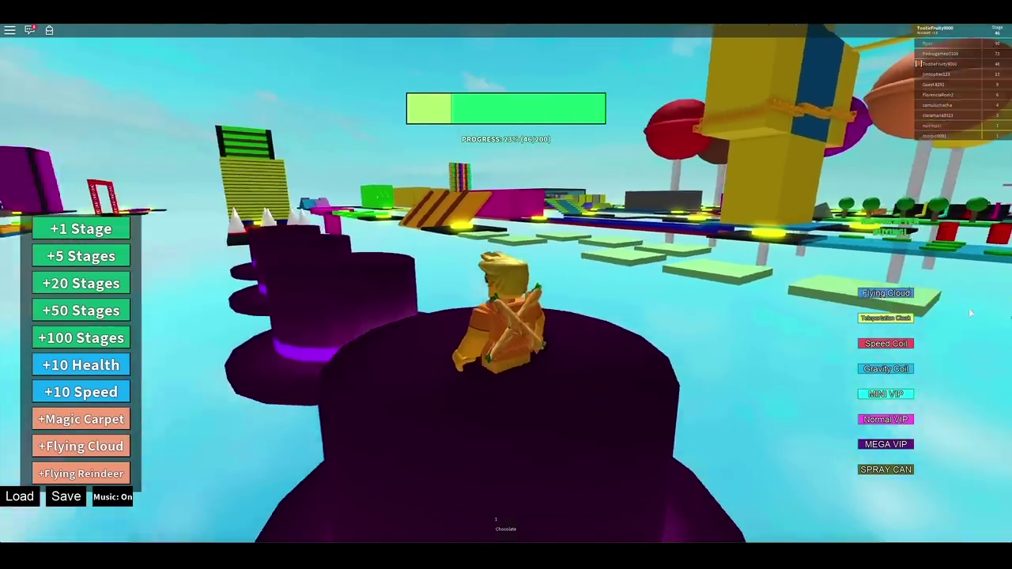
key(w)
key(space)
key(w)
key(space)
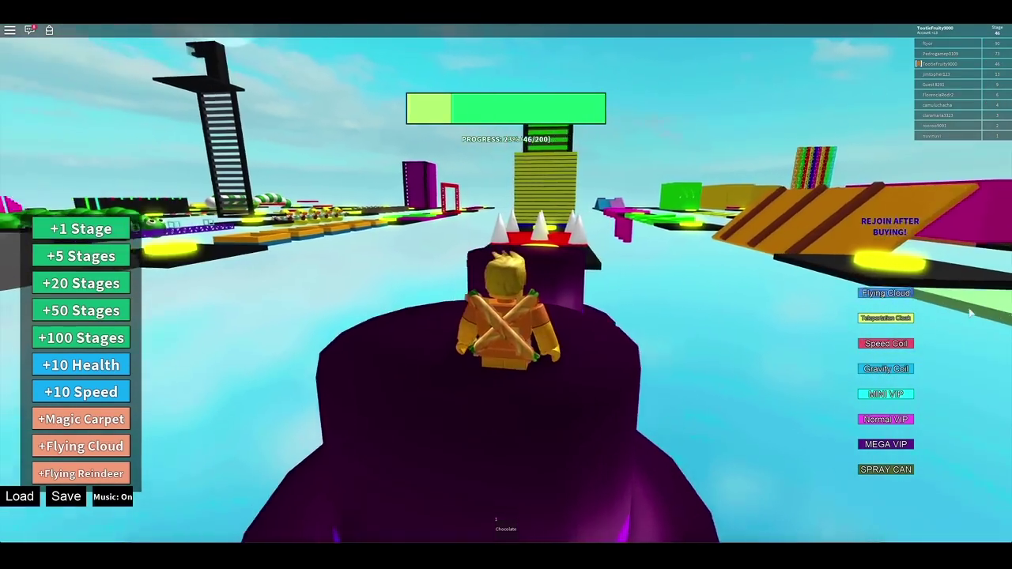
key(w)
key(space)
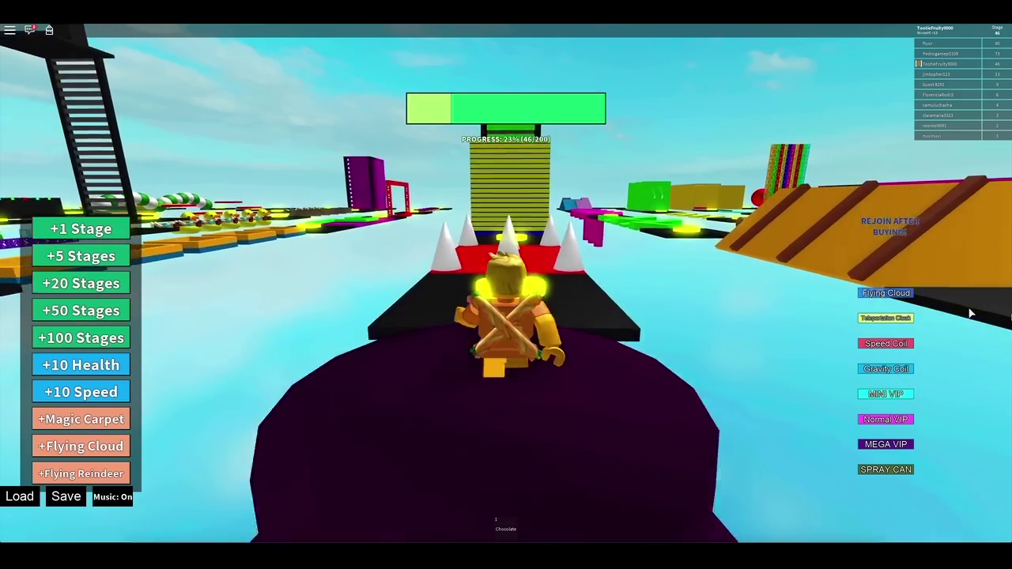
key(w)
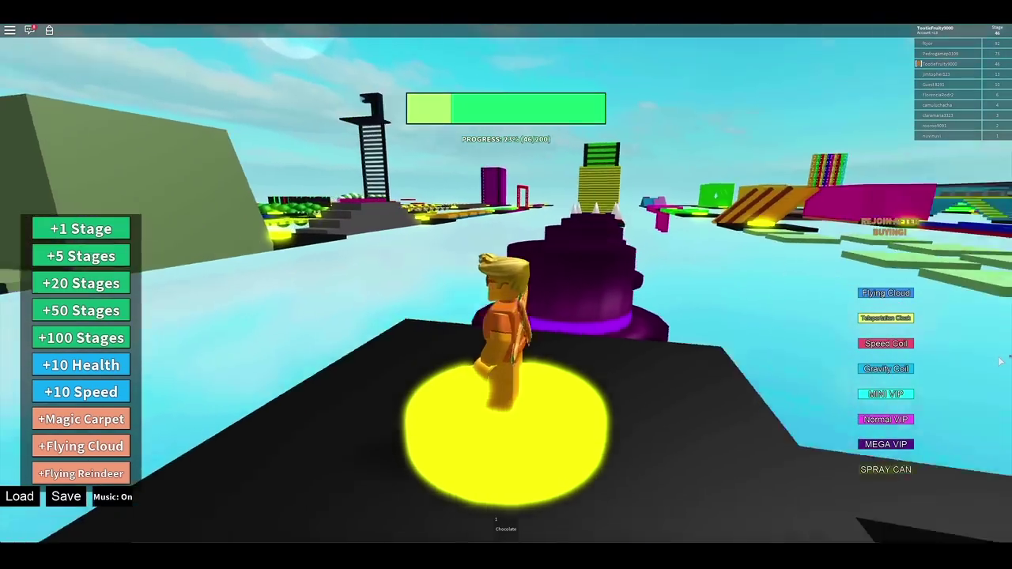
Reach checkpoint 47, dismiss the skip-stage offer, and face the red platform
key(w)
key(w)
key(w)
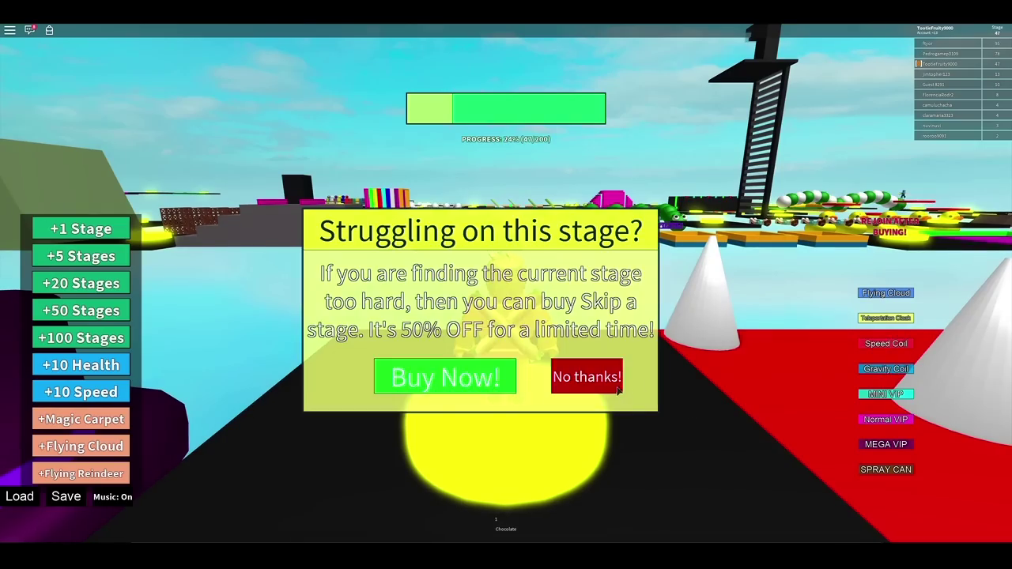
click(587, 376)
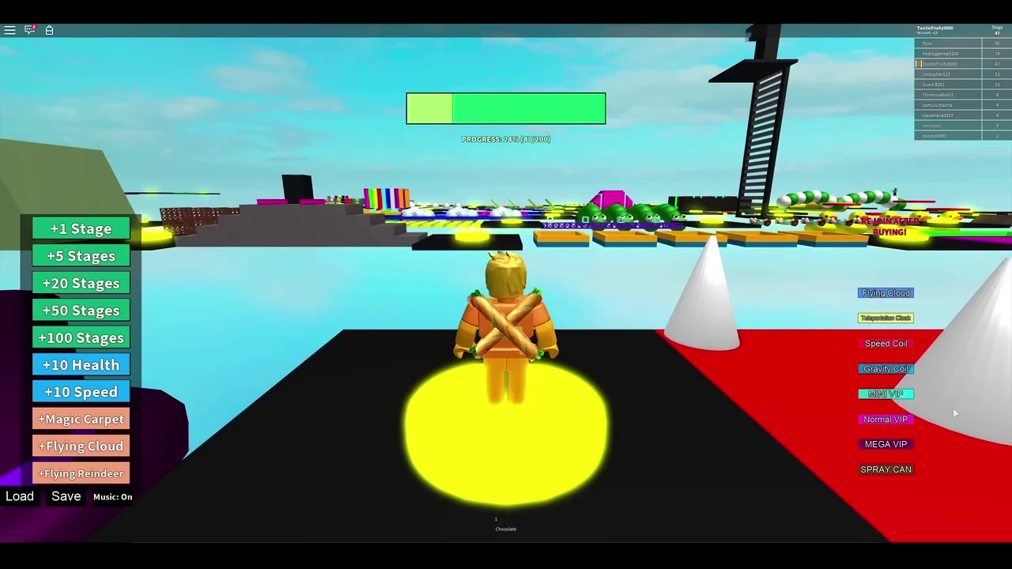
drag(953, 408, 955, 393)
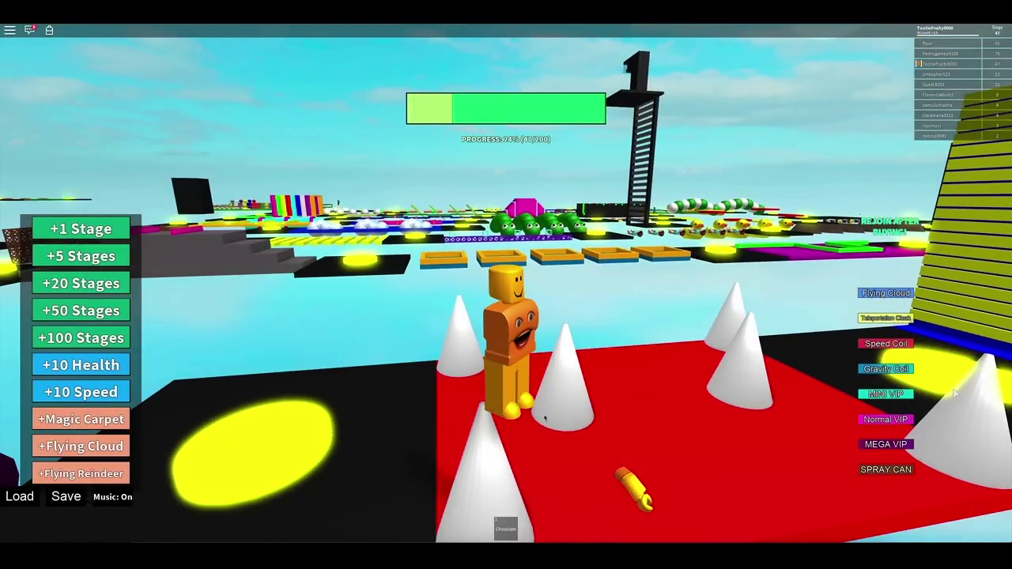
drag(954, 393, 918, 371)
Try crossing the red platform's spike cones twice, dismissing another skip offer
key(w)
key(w)
drag(919, 371, 790, 322)
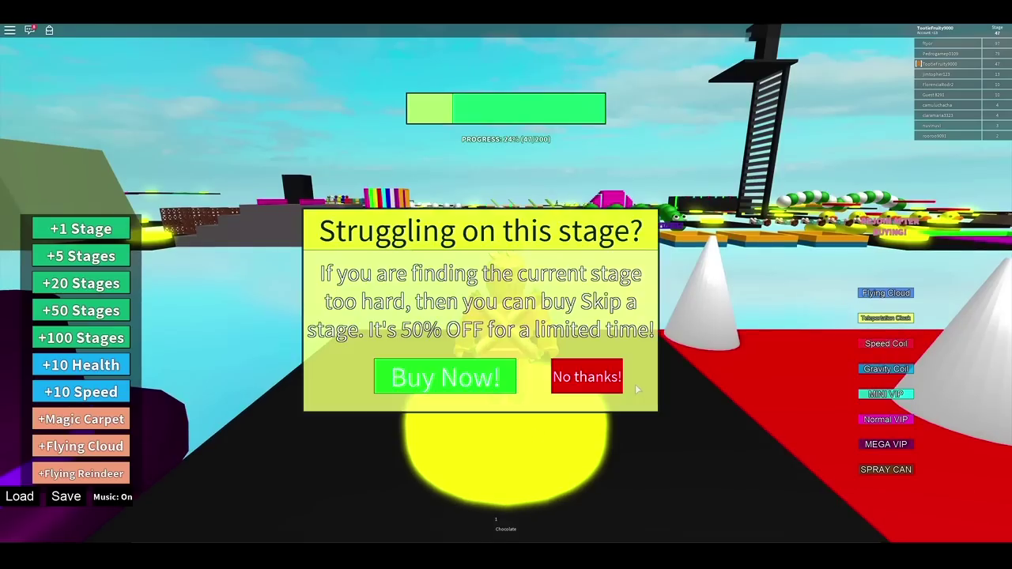
click(587, 376)
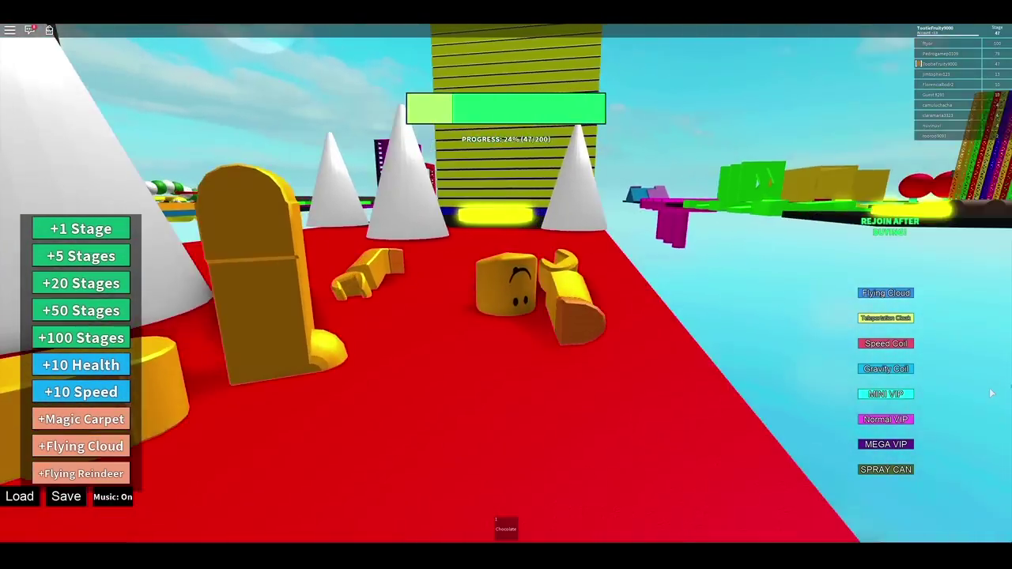
key(w)
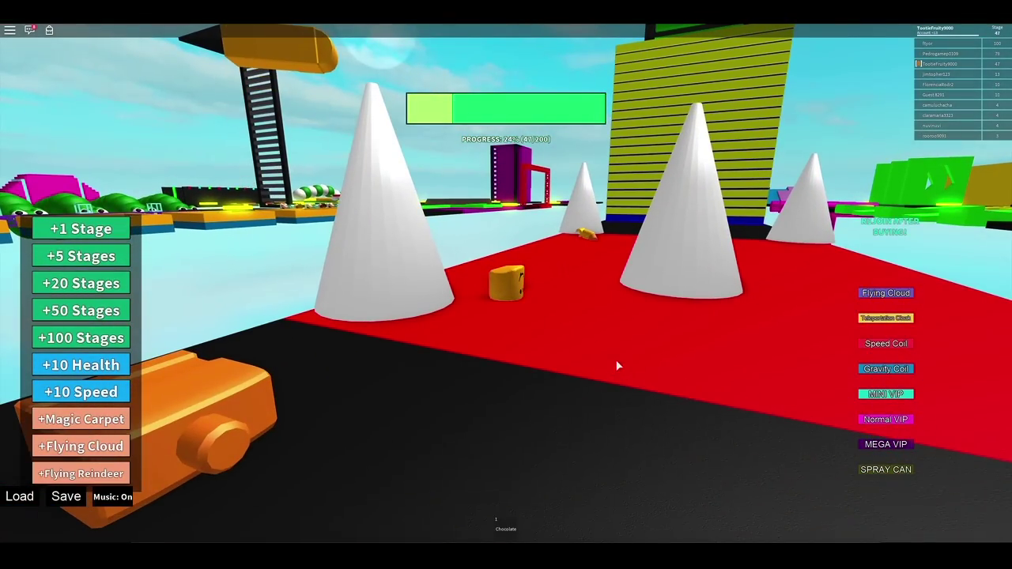
key(w)
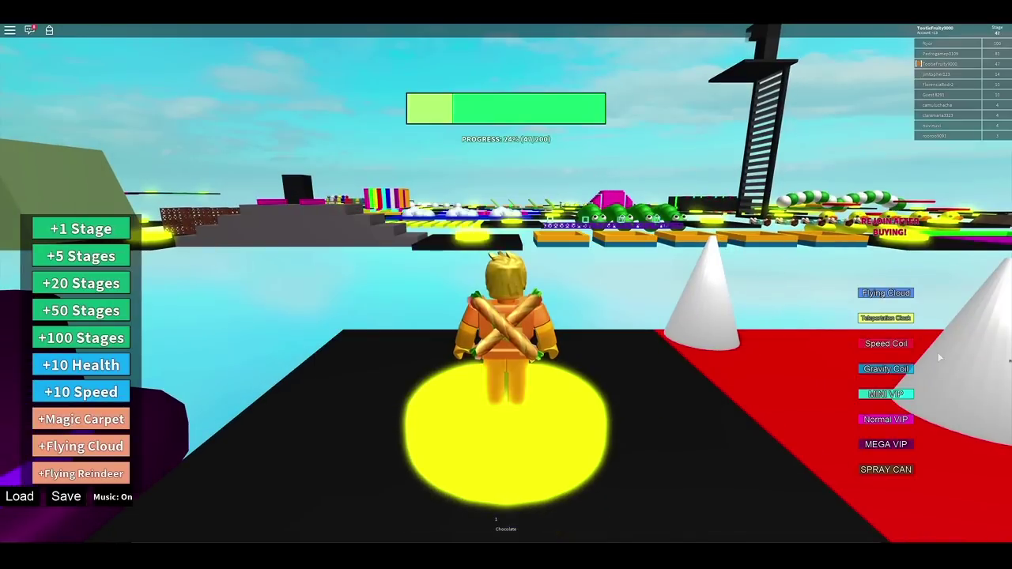
Turn the camera left toward the red spike platform and move in among the cones
key(Left)
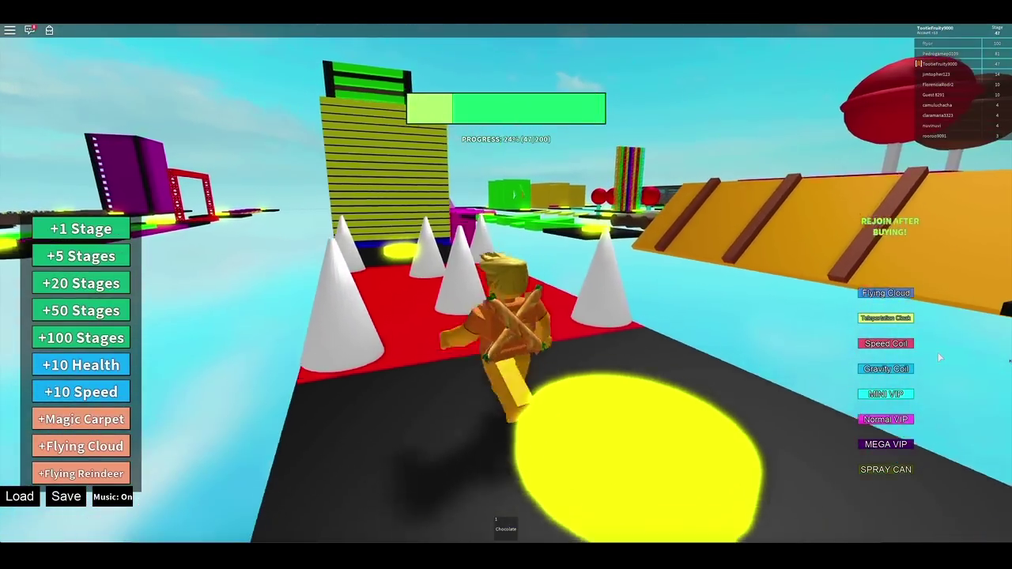
key(Left)
key(Left)
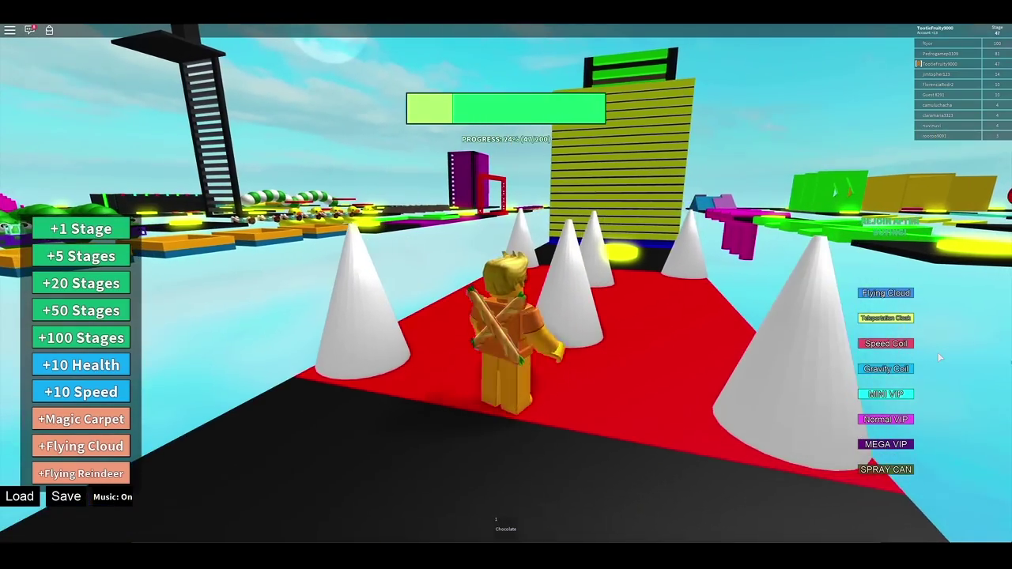
key(Left)
key(Left)
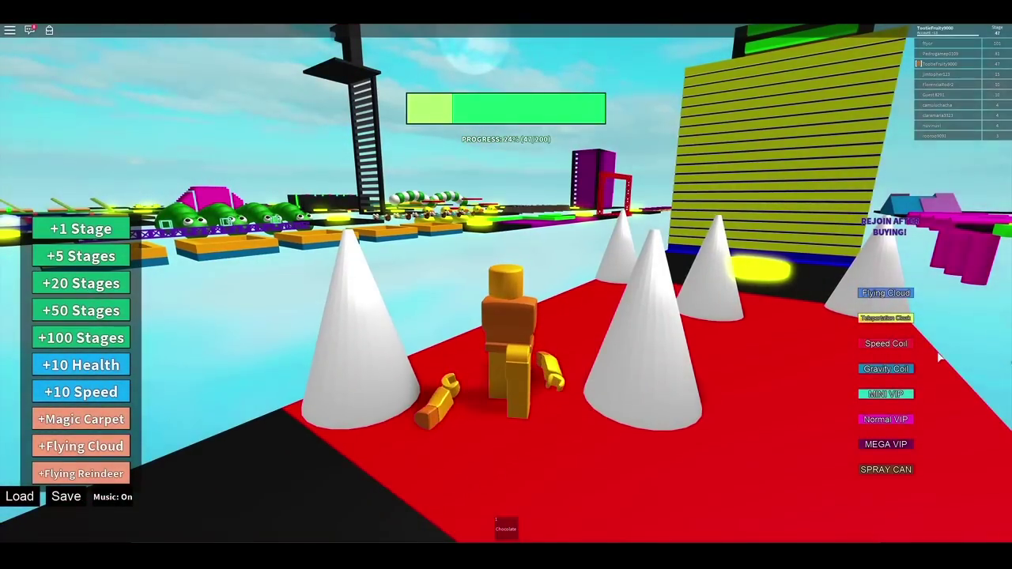